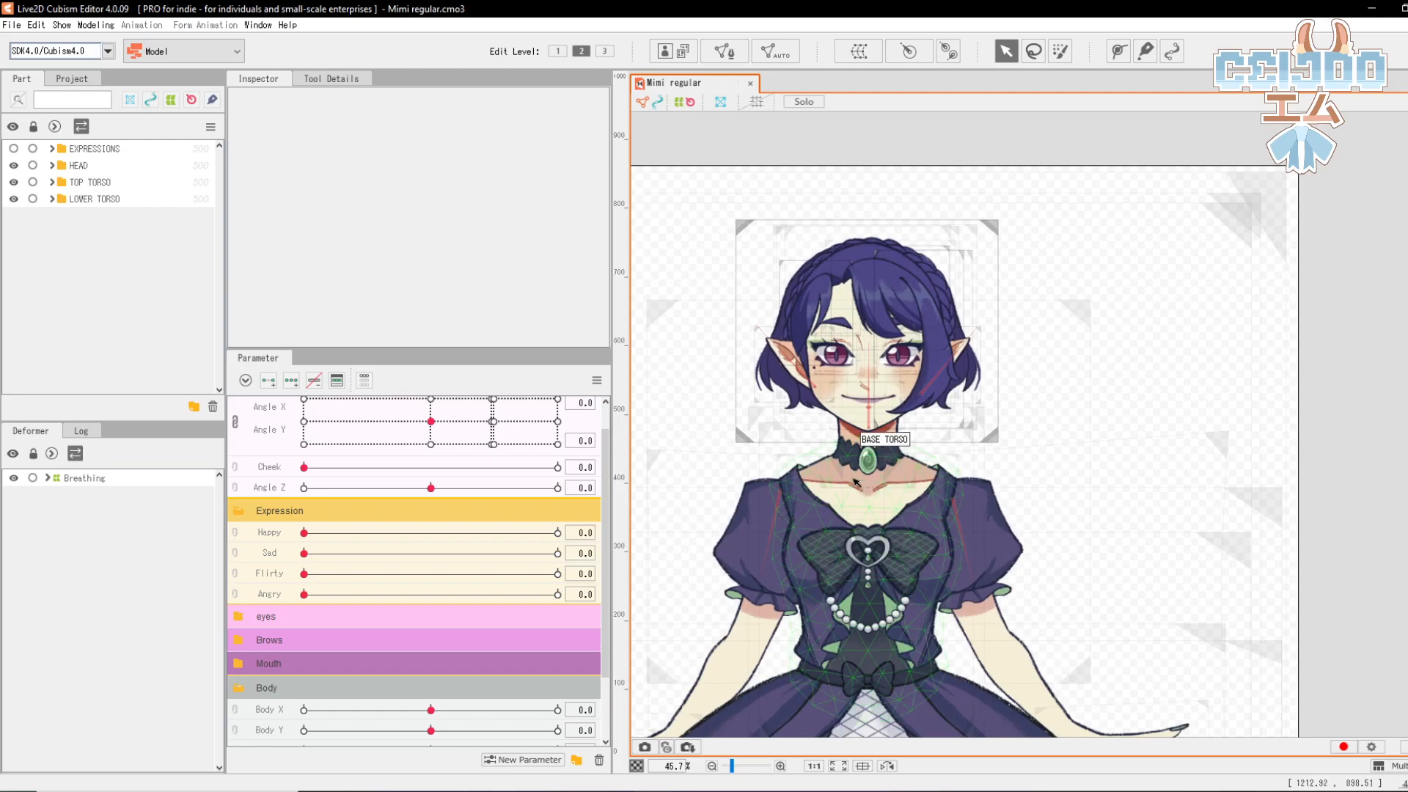
Step: Inspect the model's face, preview the Happy and Sad expression parameters, and expand the Breathing deformer
scroll(733, 420, up, 2)
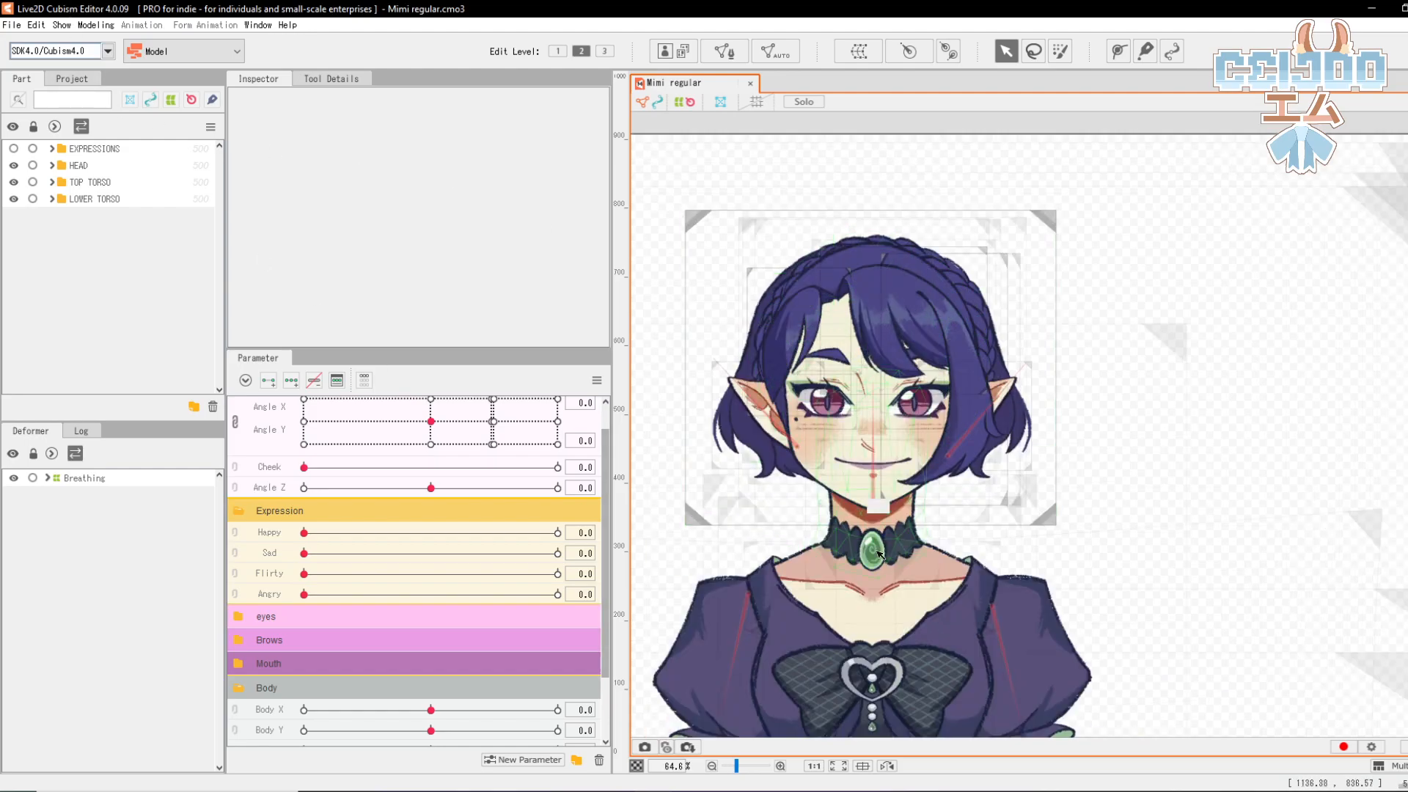
scroll(829, 249, up, 2)
scroll(1086, 541, down, 1)
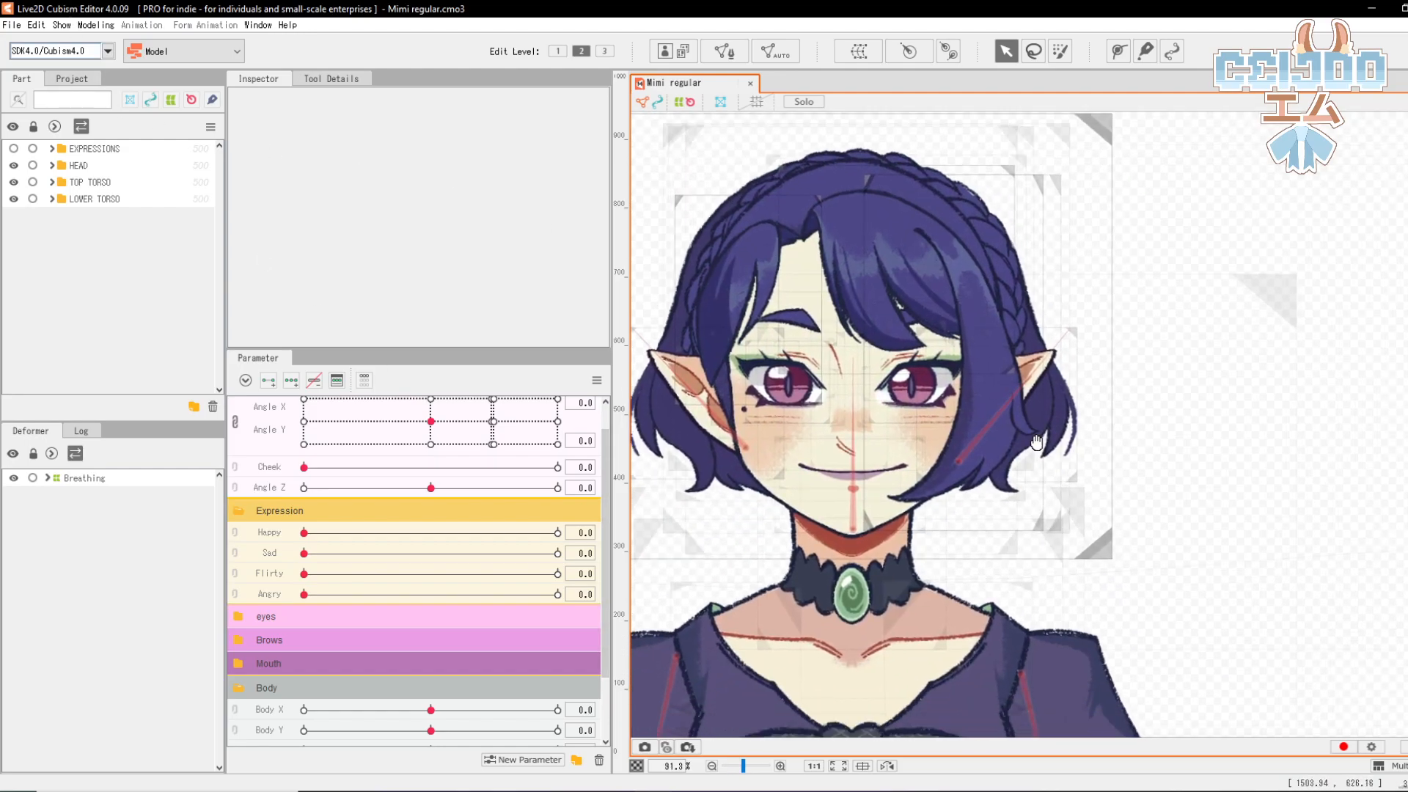
scroll(867, 522, down, 1)
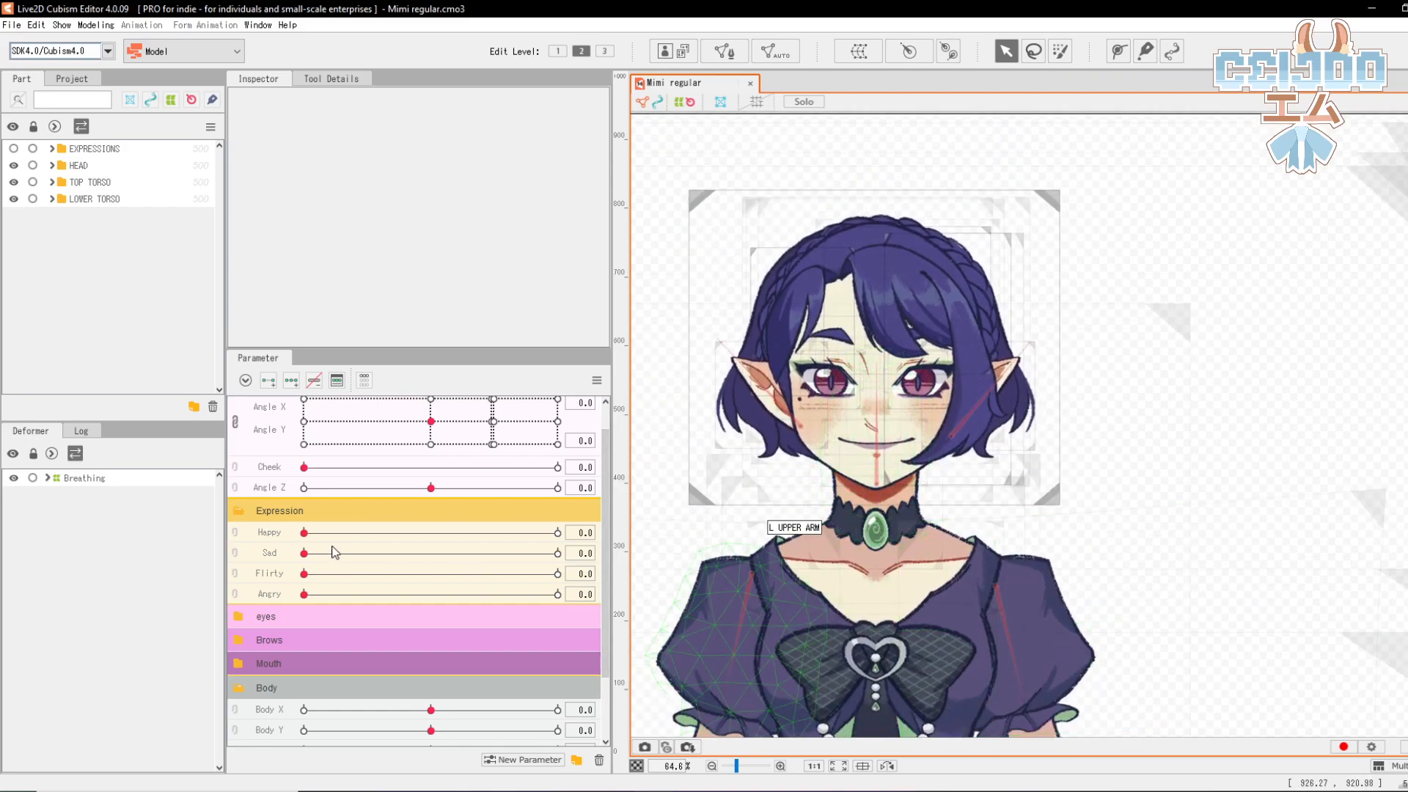
drag(305, 533, 616, 534)
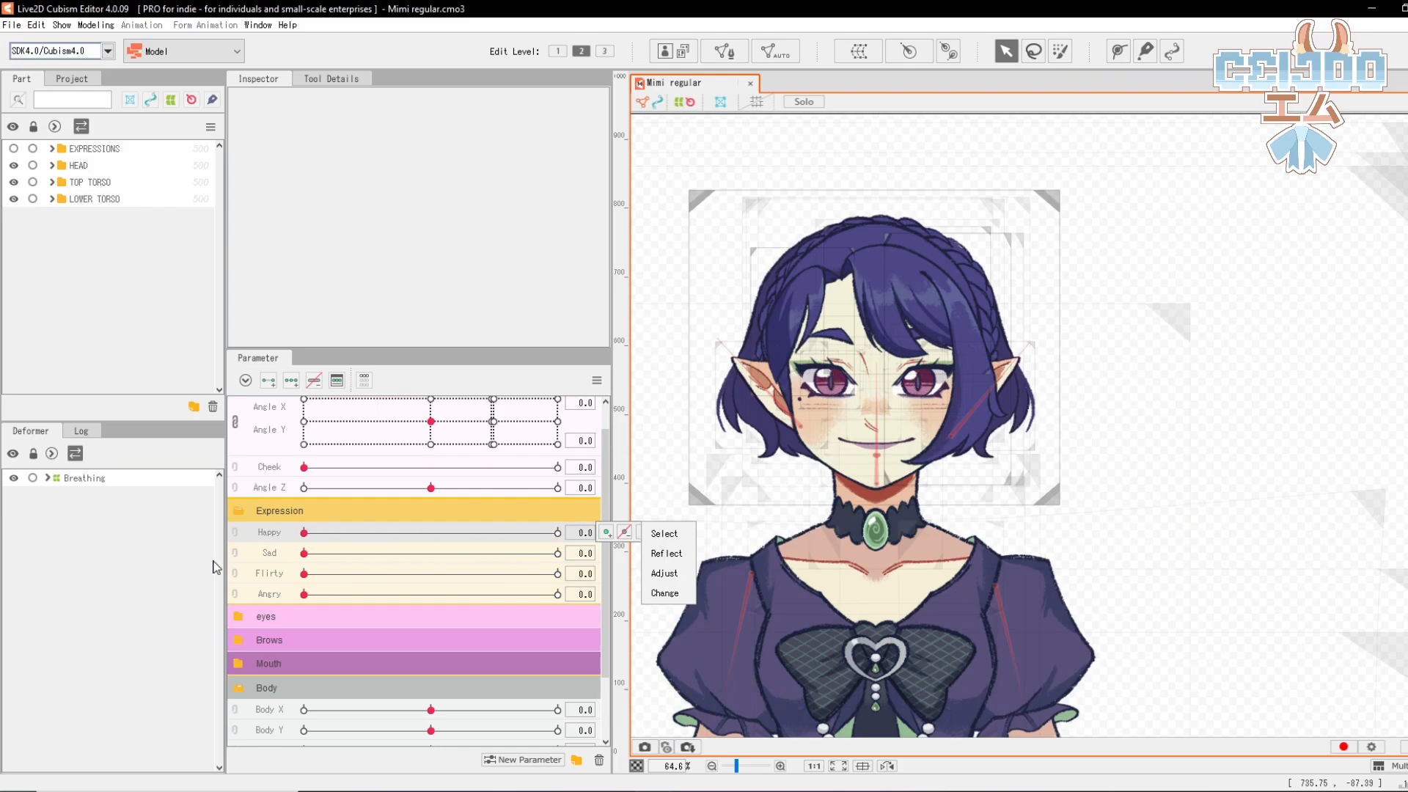
click(47, 478)
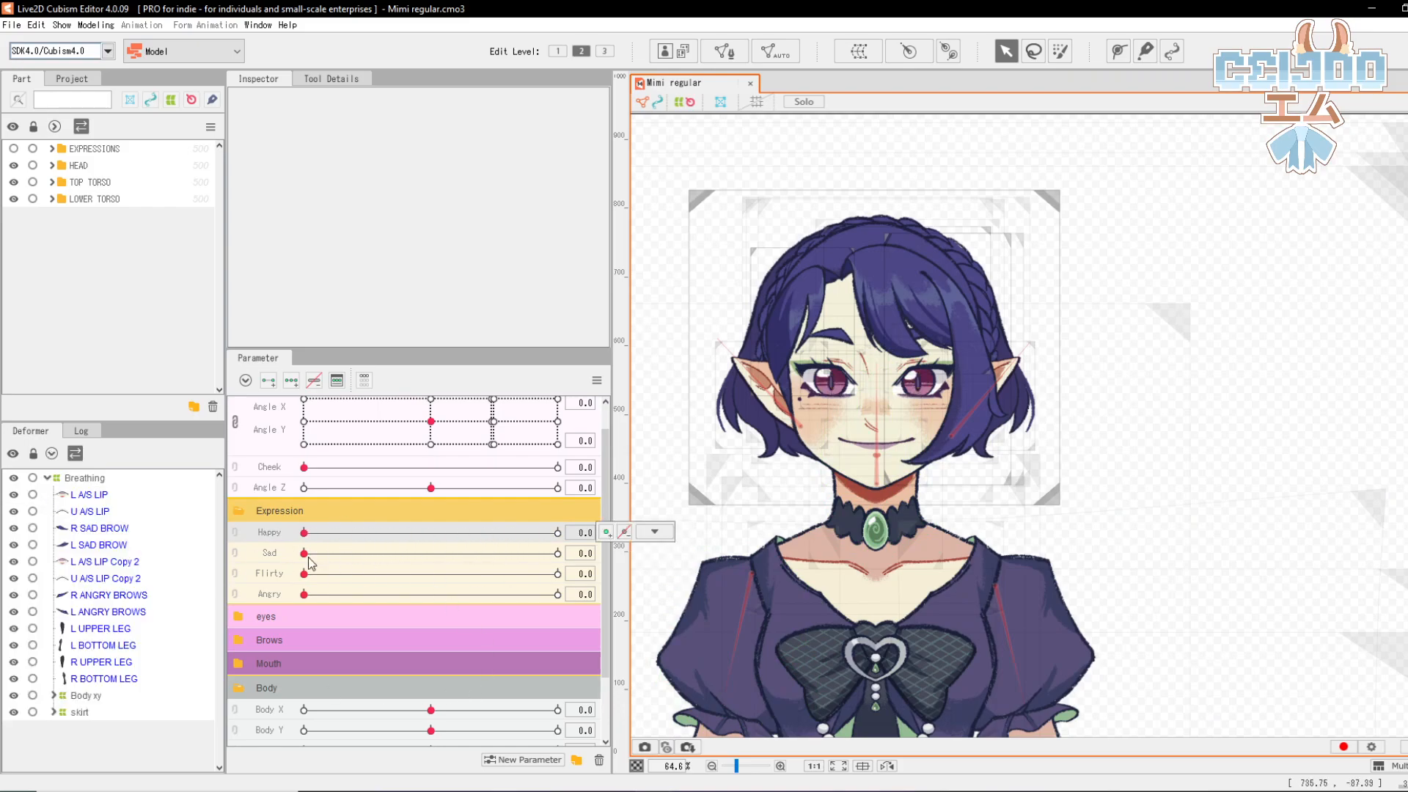
drag(304, 553, 544, 563)
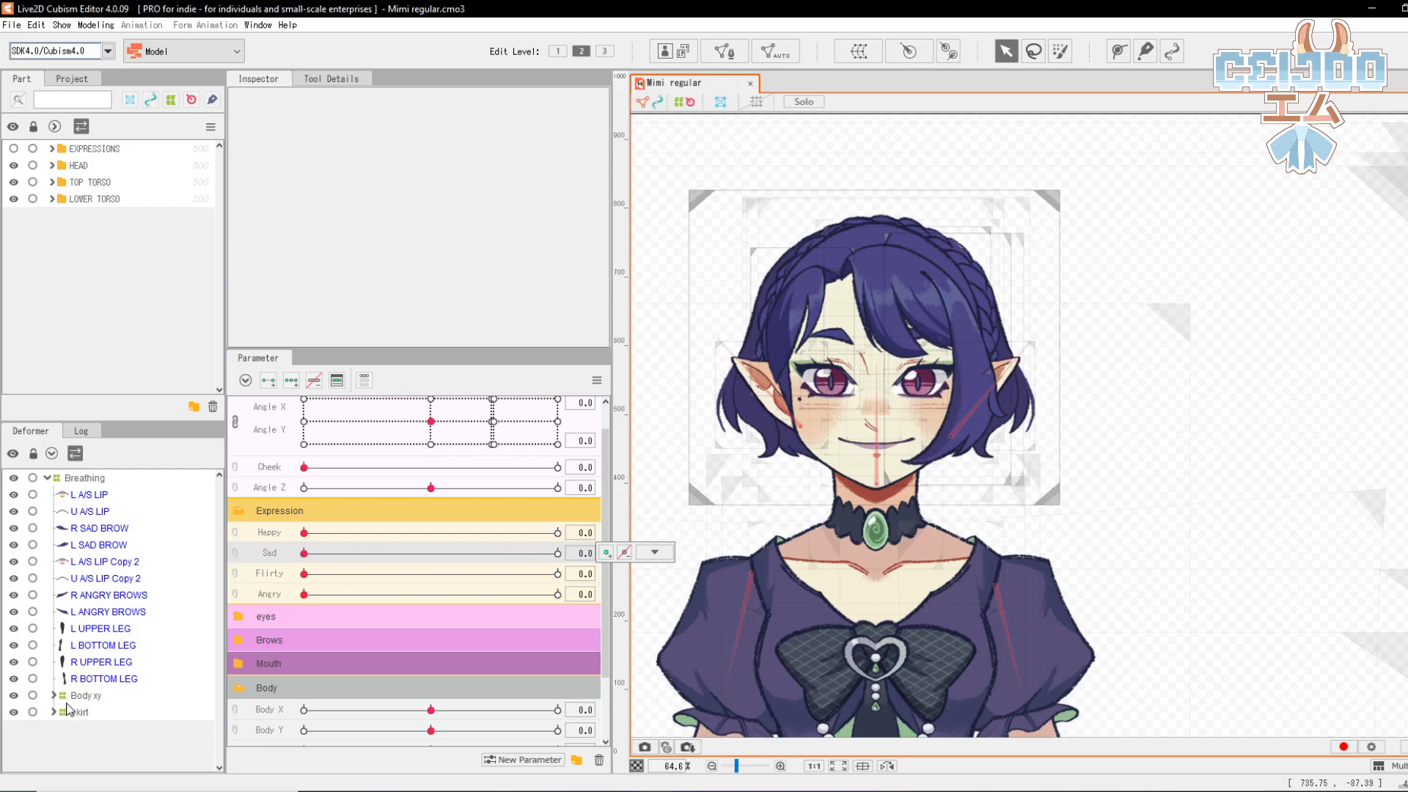
Step: Make the EXPRESSIONS part group visible and preview the Happy and Sad parameters on the model
click(14, 149)
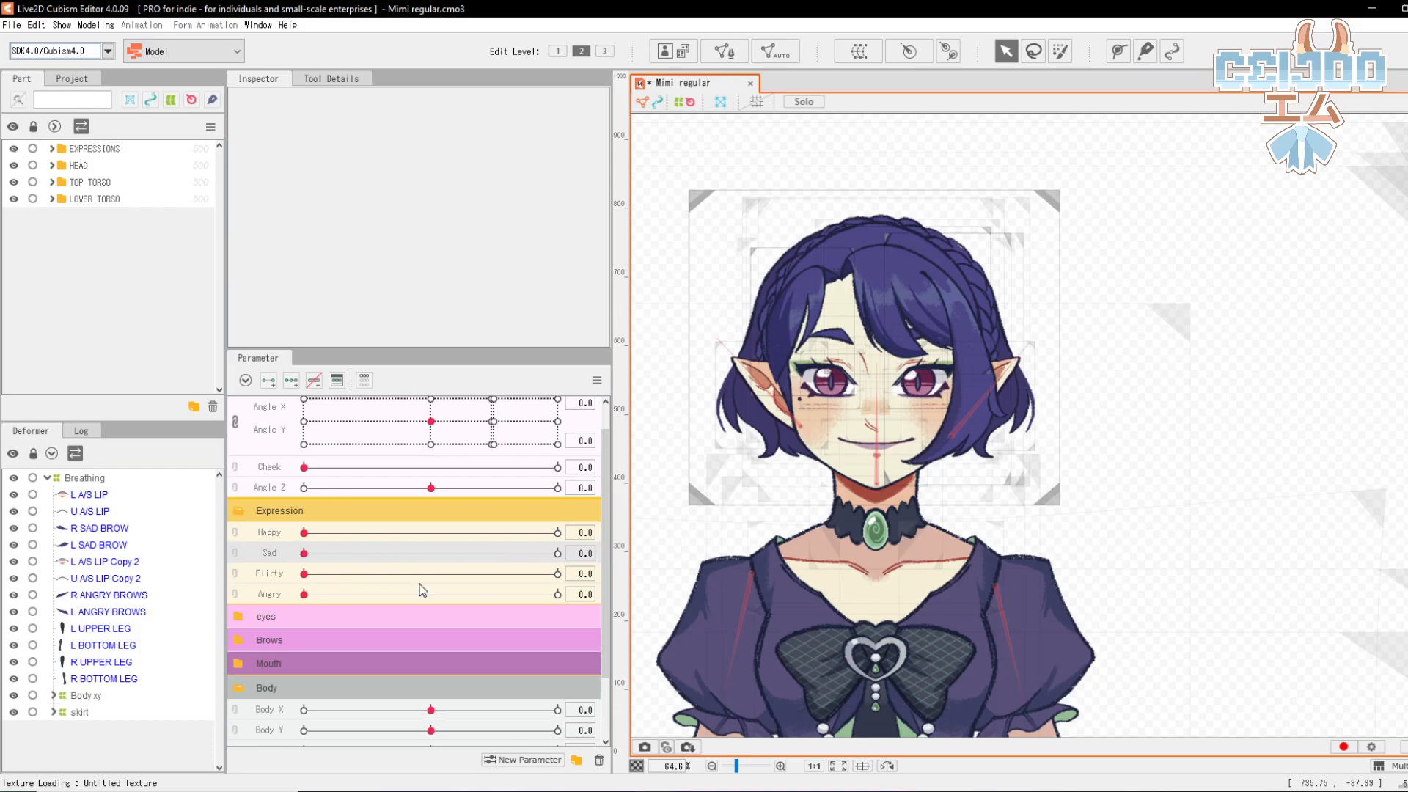
mouse_move(304, 533)
mouse_down()
mouse_move(562, 536)
mouse_move(293, 536)
mouse_up()
scroll(947, 258, down, 3)
drag(303, 553, 260, 526)
Step: Set the Happy parameter's ID to Happy
click(282, 534)
right_click(282, 533)
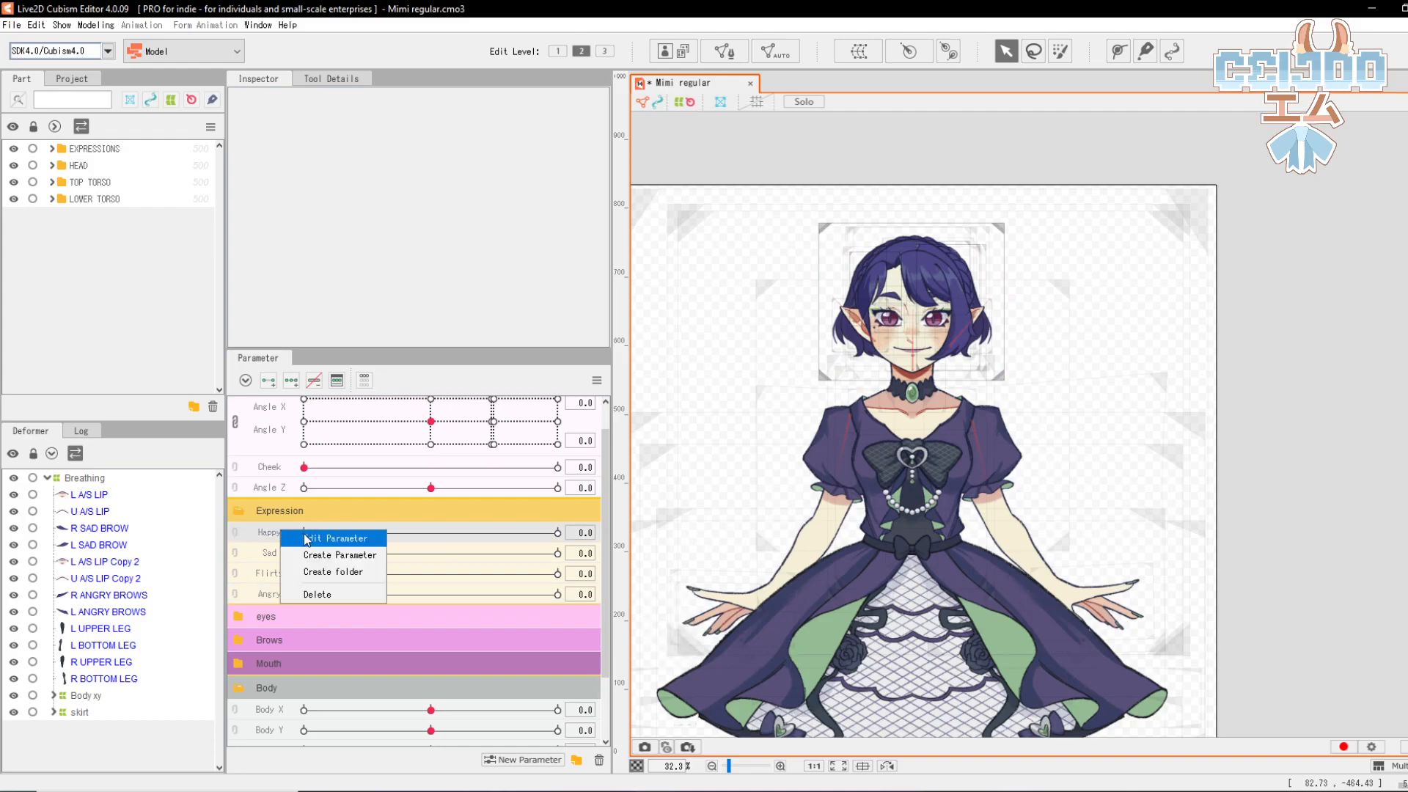
click(308, 538)
click(659, 352)
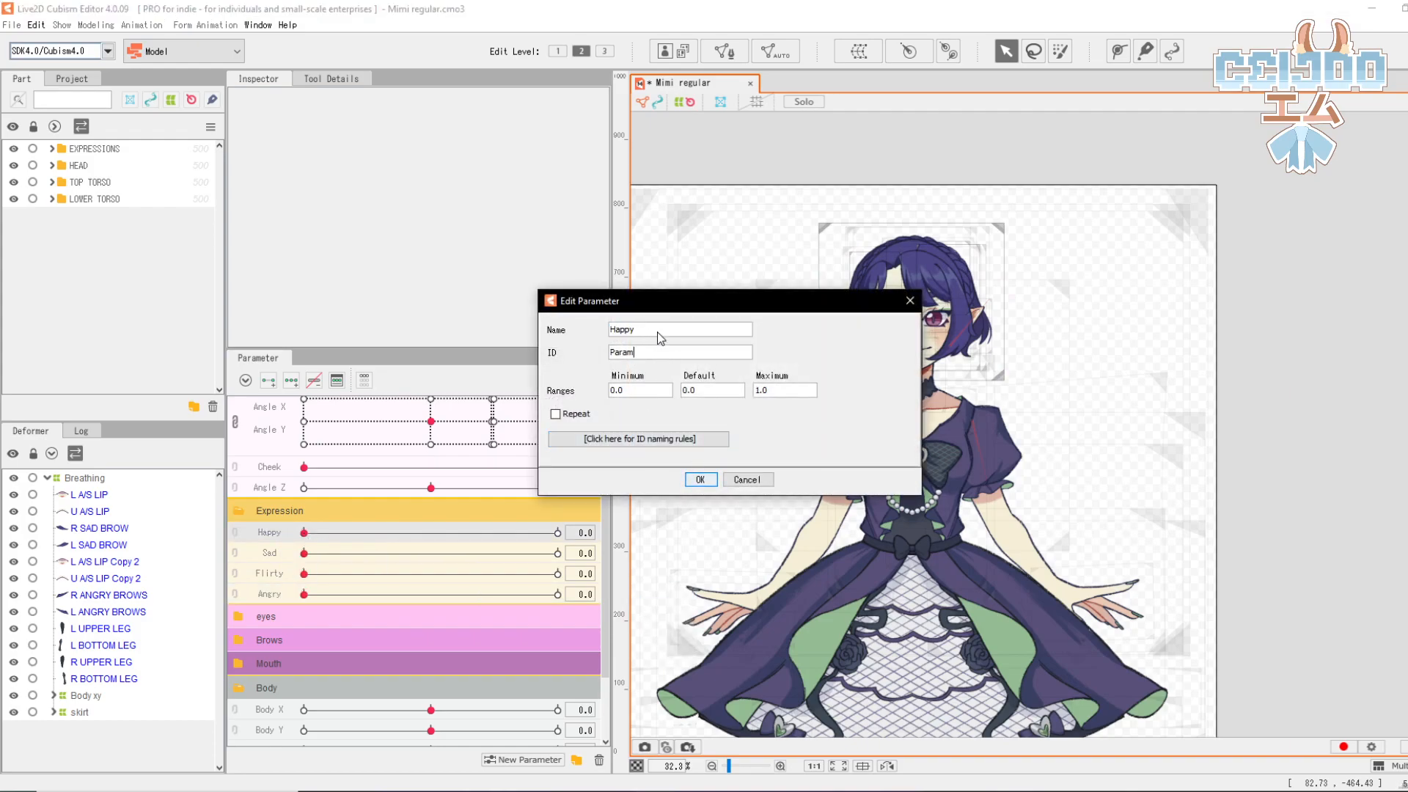
key(Tab)
text(Happy)
click(700, 481)
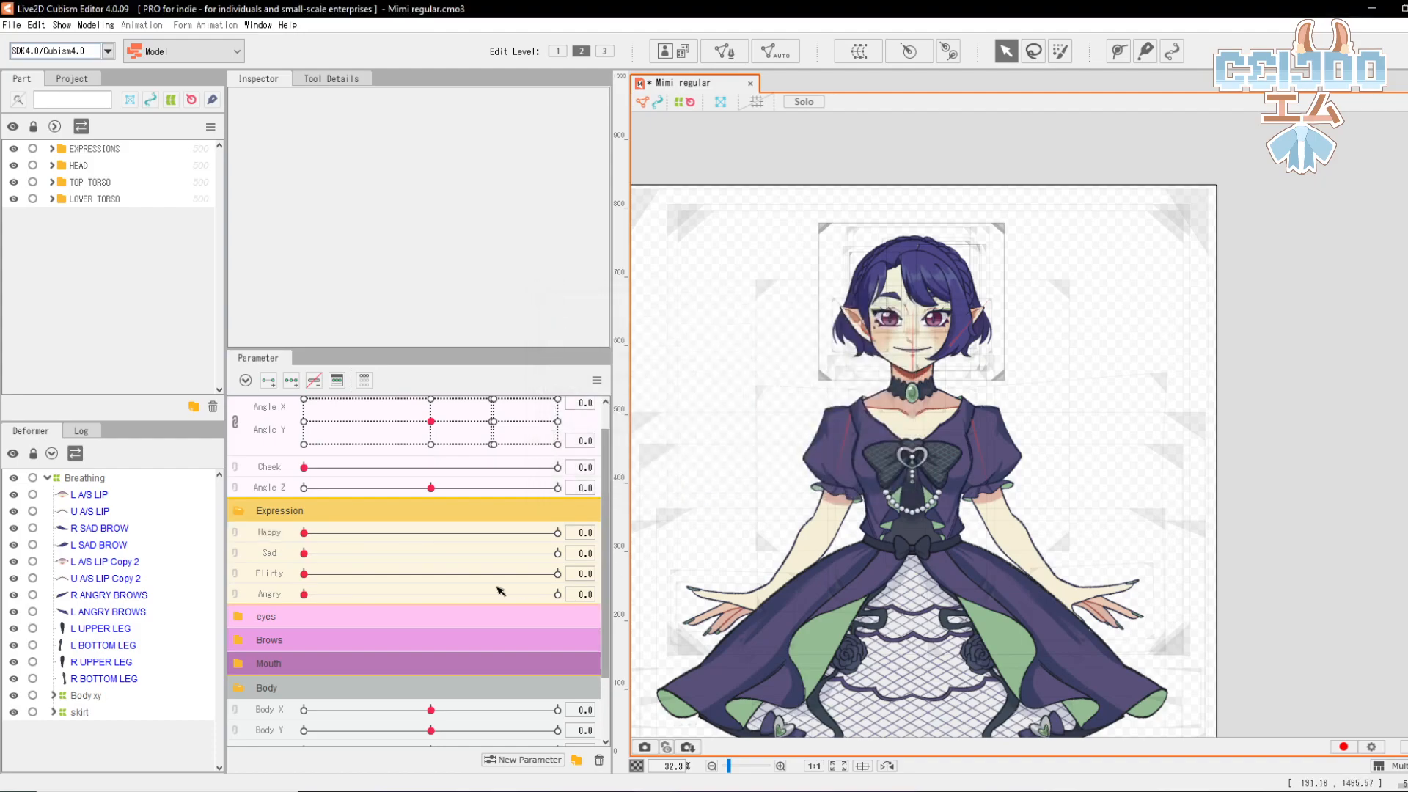
click(263, 536)
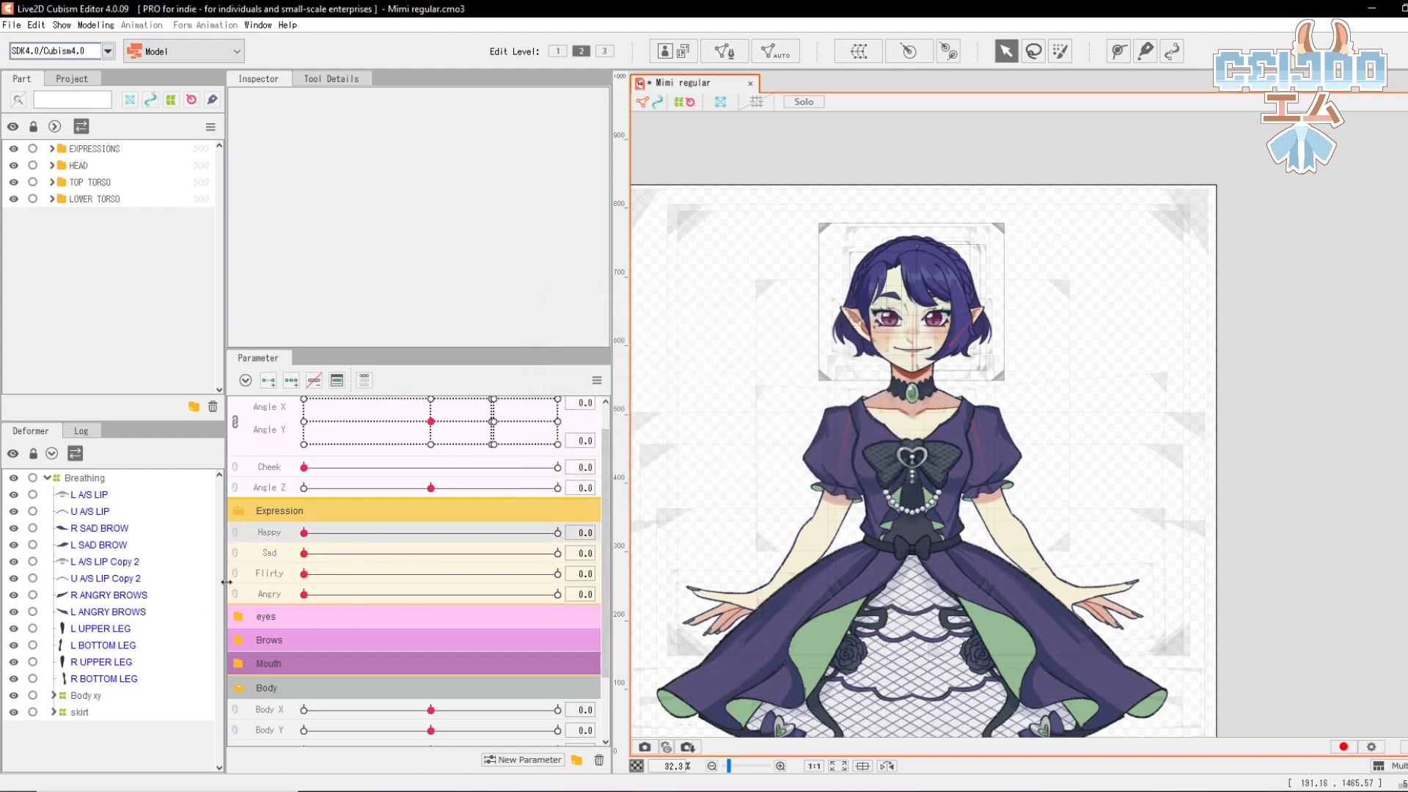
click(541, 759)
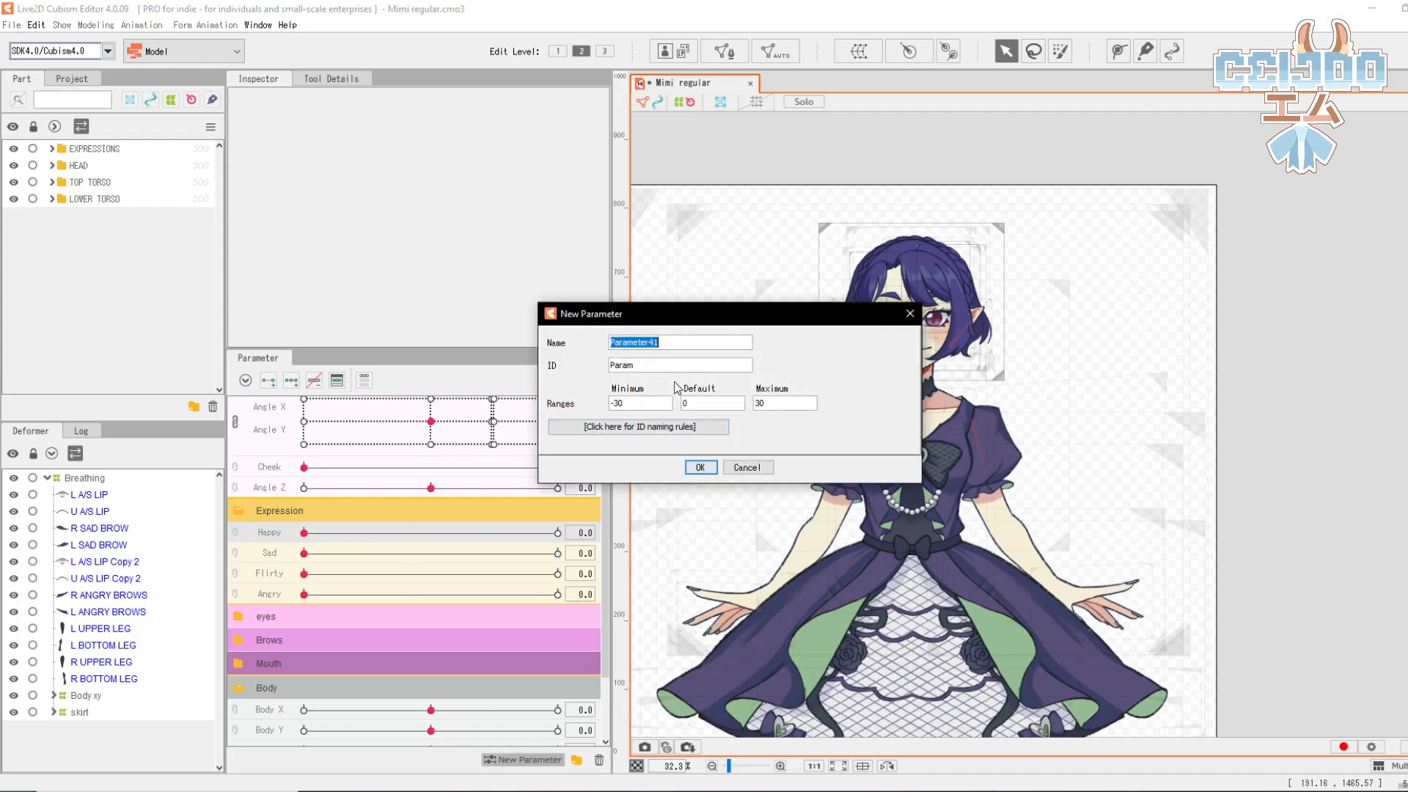
click(638, 406)
click(700, 400)
double_click(659, 345)
click(747, 467)
Step: Set the Sad parameter's ID to Sad and check the ID of the Flirty parameter
right_click(280, 550)
click(323, 559)
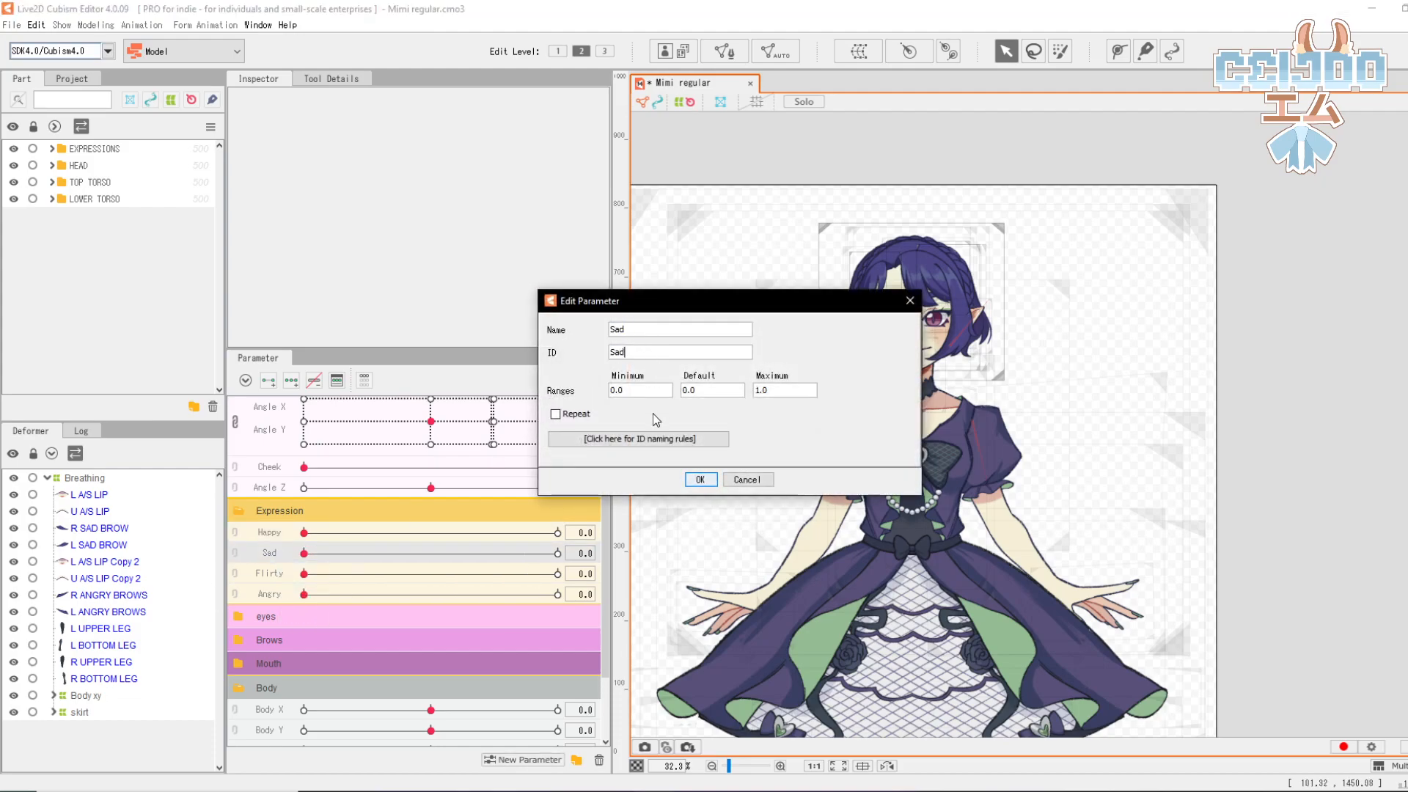
click(698, 481)
right_click(270, 576)
click(312, 586)
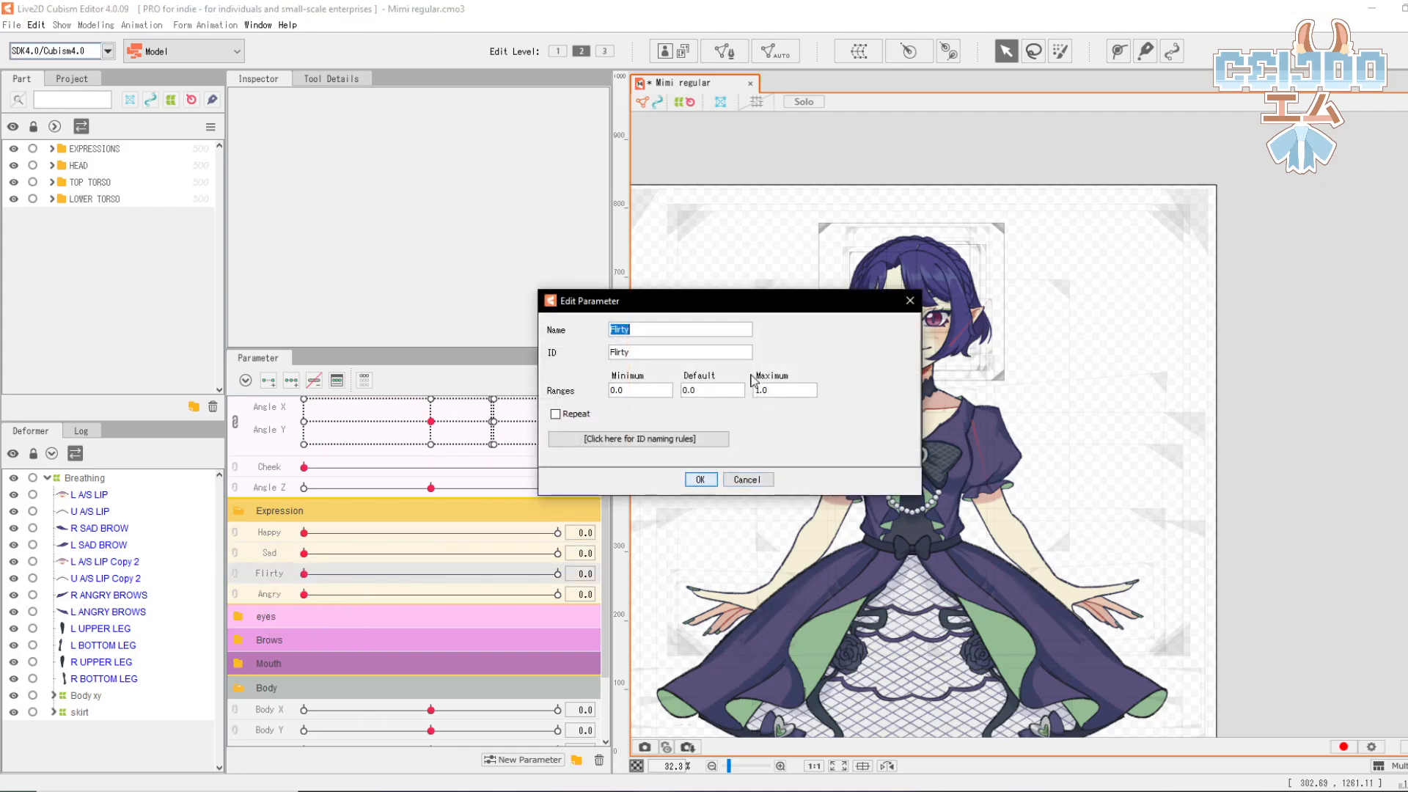
click(700, 480)
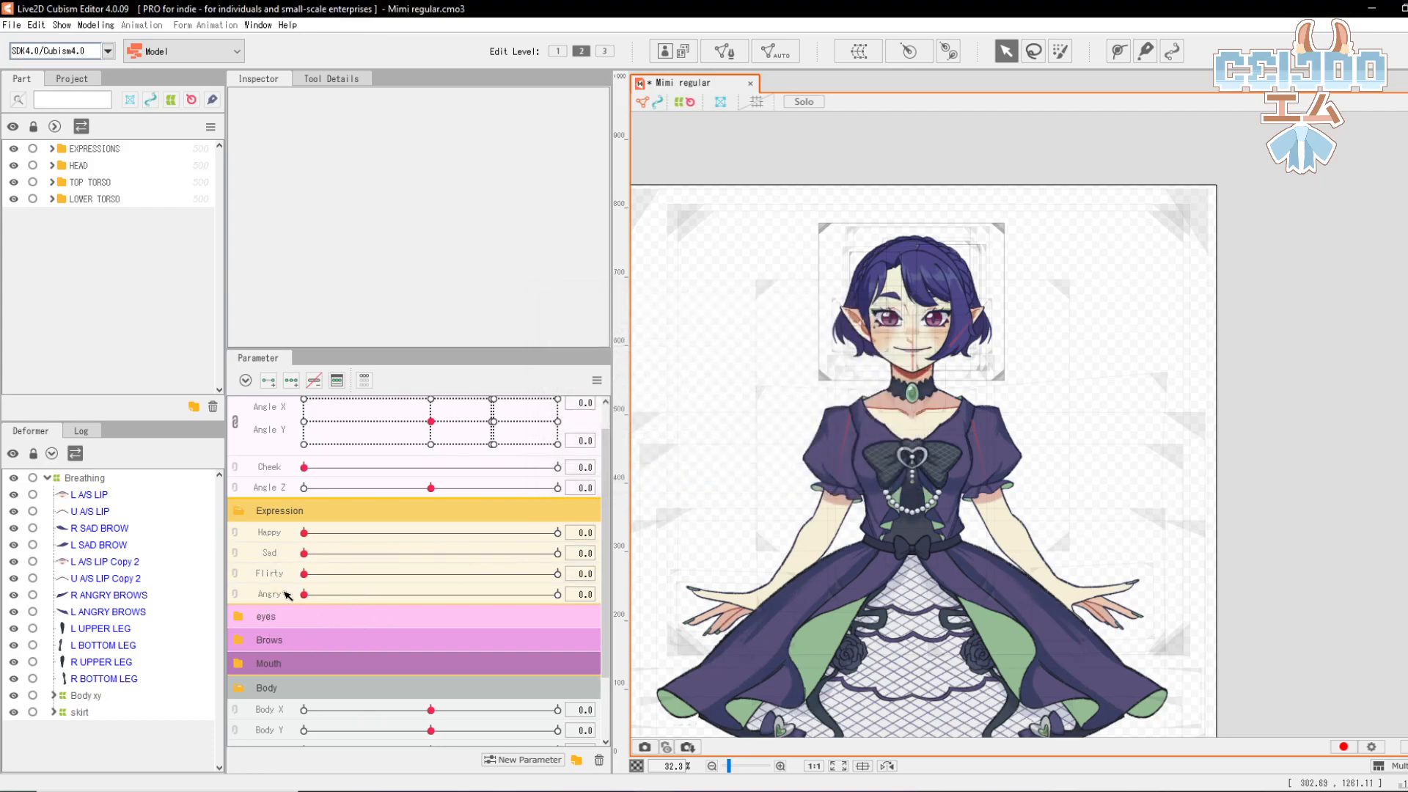
Step: Replace the Angry parameter's ID with its name, Angry
right_click(270, 595)
click(313, 605)
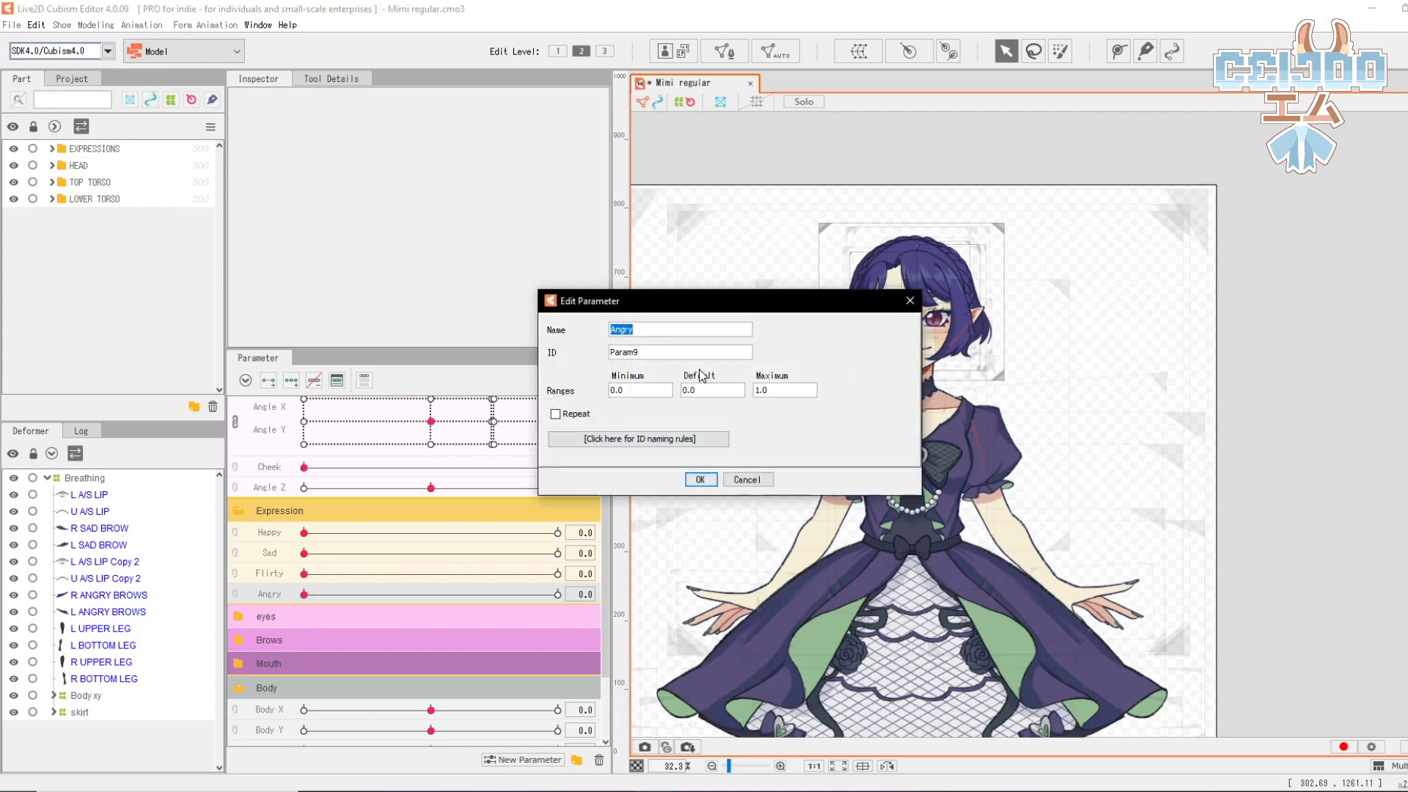
key(ctrl+c)
double_click(669, 356)
key(ctrl+v)
click(699, 480)
Step: Save the Mimi regular model file
scroll(990, 429, up, 3)
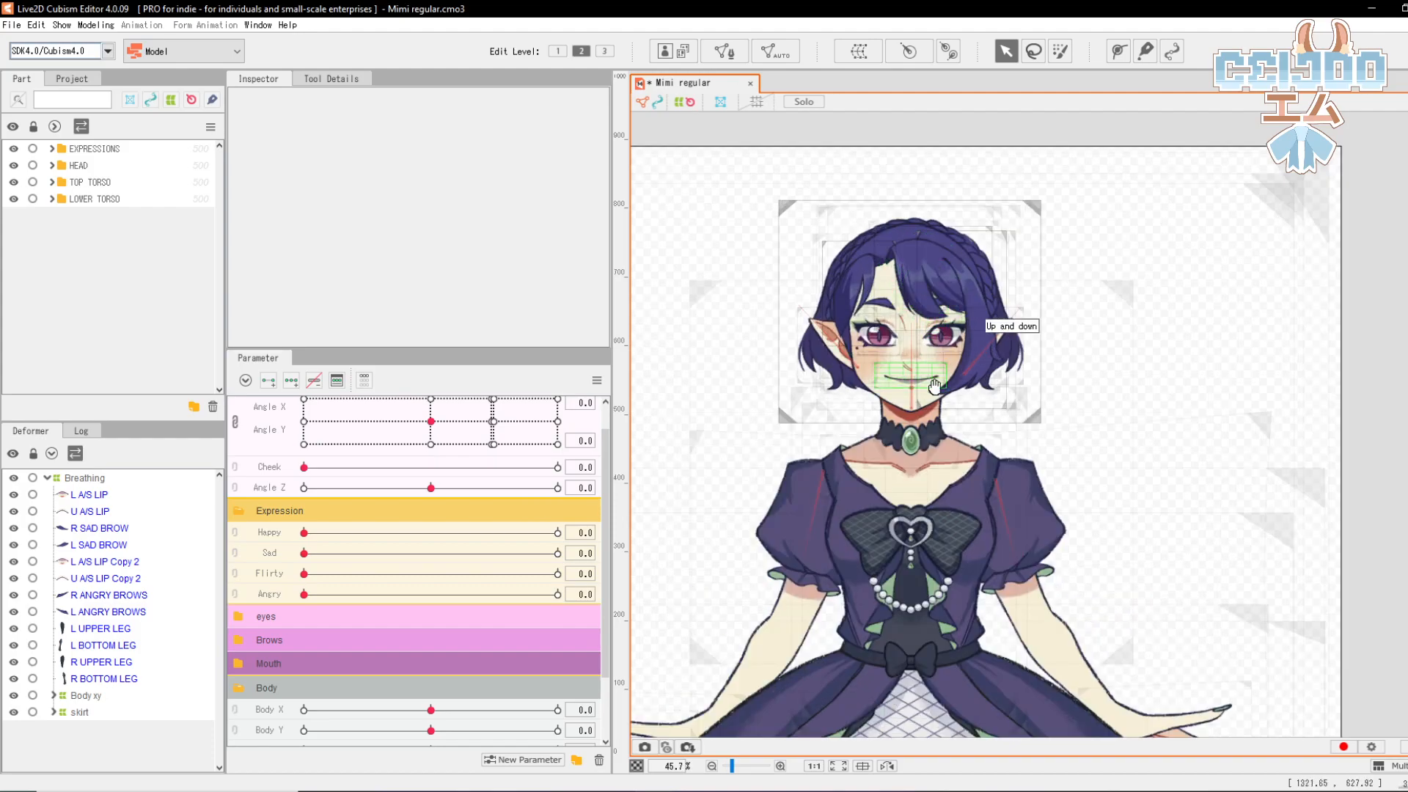
mouse_move(991, 431)
mouse_down()
mouse_move(942, 377)
mouse_move(964, 361)
mouse_move(987, 404)
mouse_up()
key(ctrl+s)
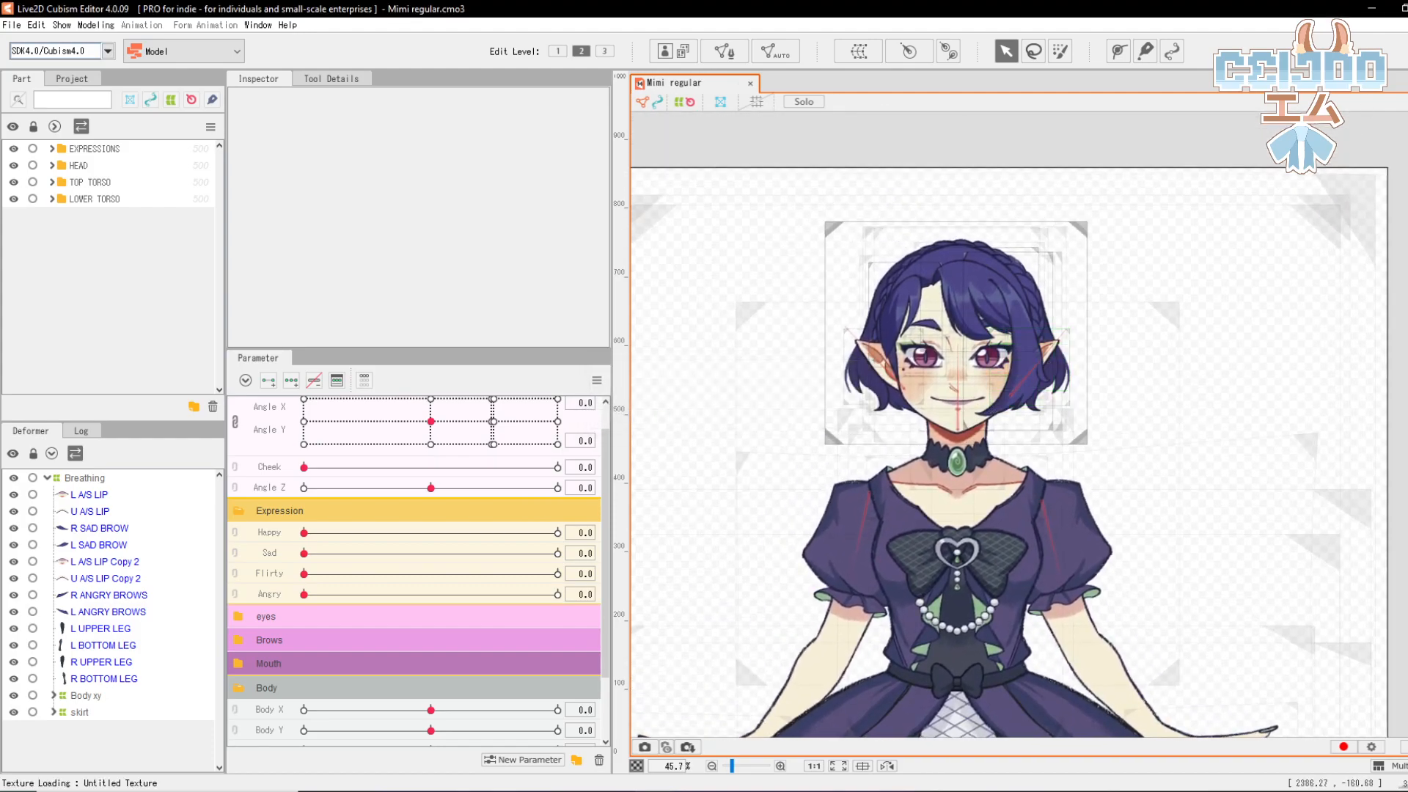
click(1380, 9)
Step: Export the model for runtime as a moc3 file, accepting the settings for SDK 3.3 / Cubism3.3
click(12, 25)
mouse_move(65, 234)
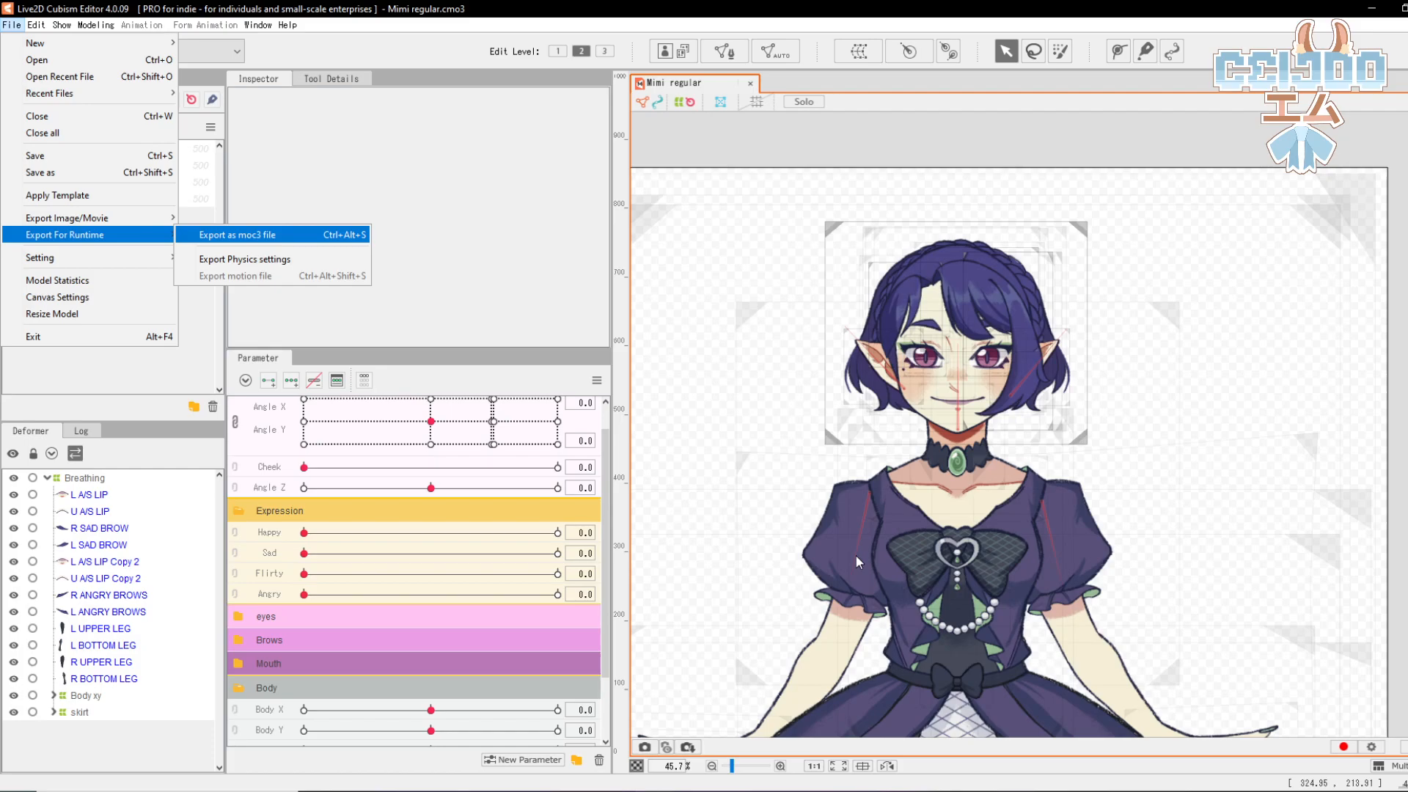
key(Return)
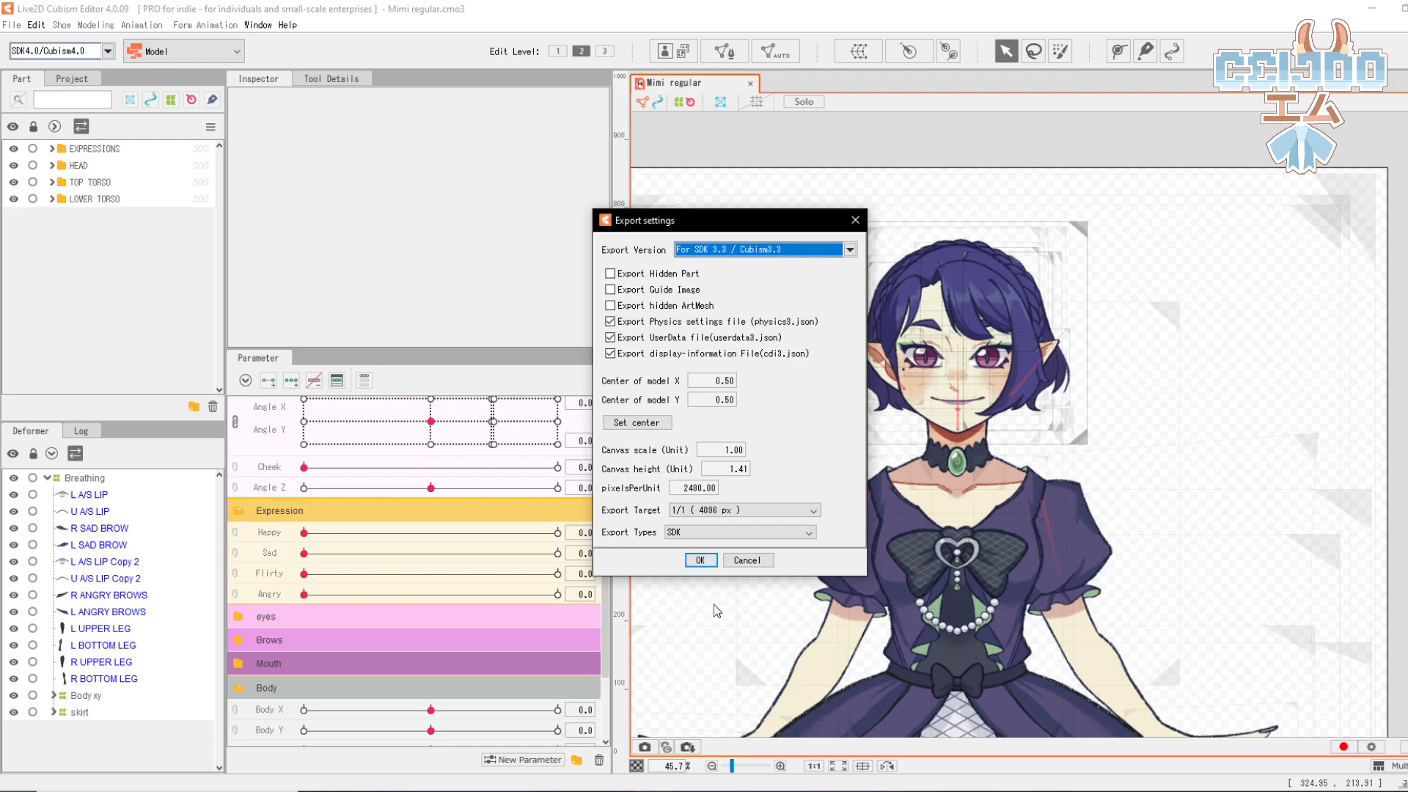
key(Return)
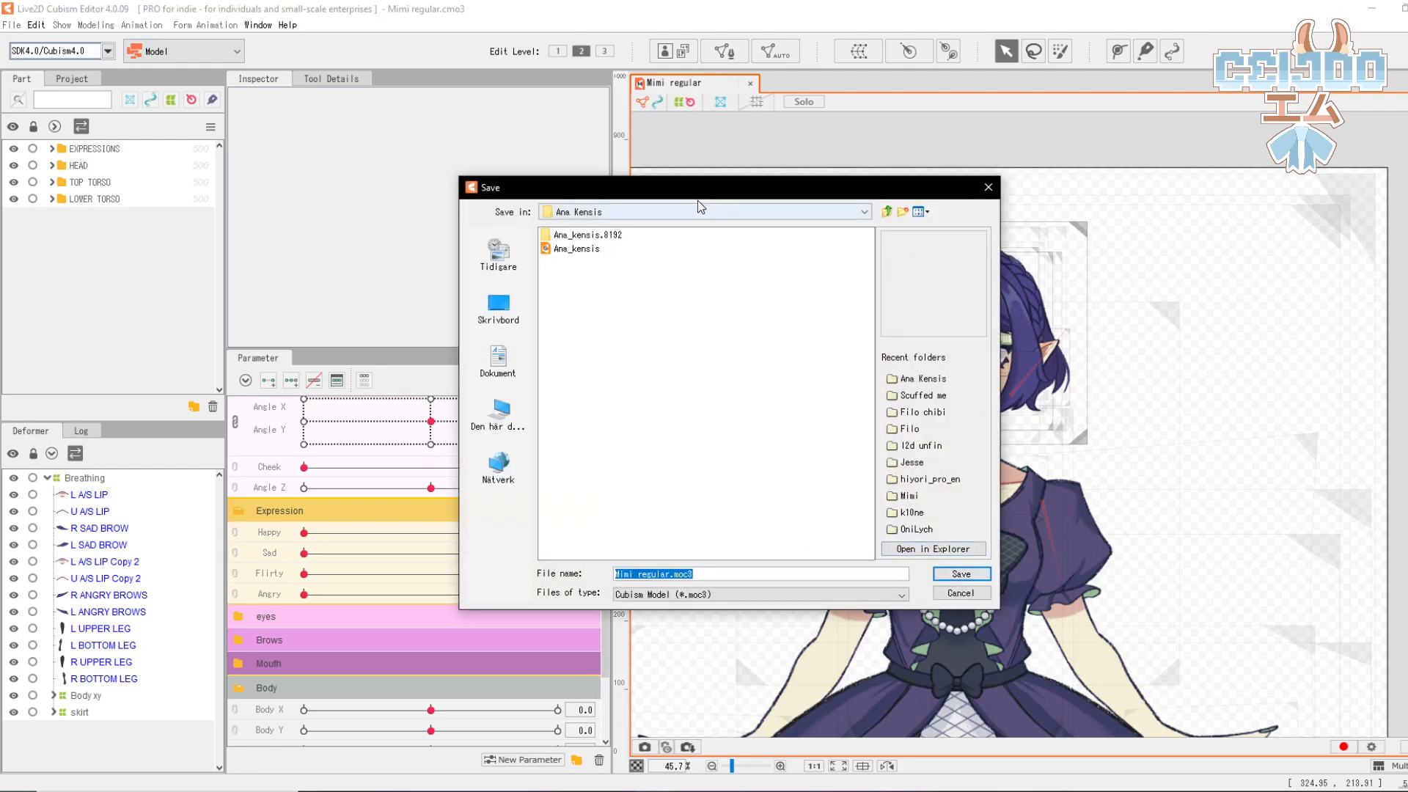
Step: Save the export as Mimi regular.moc3 in the Mimi folder under StreamingAssets, Live2DModels, overwriting the existing file
click(637, 213)
click(696, 320)
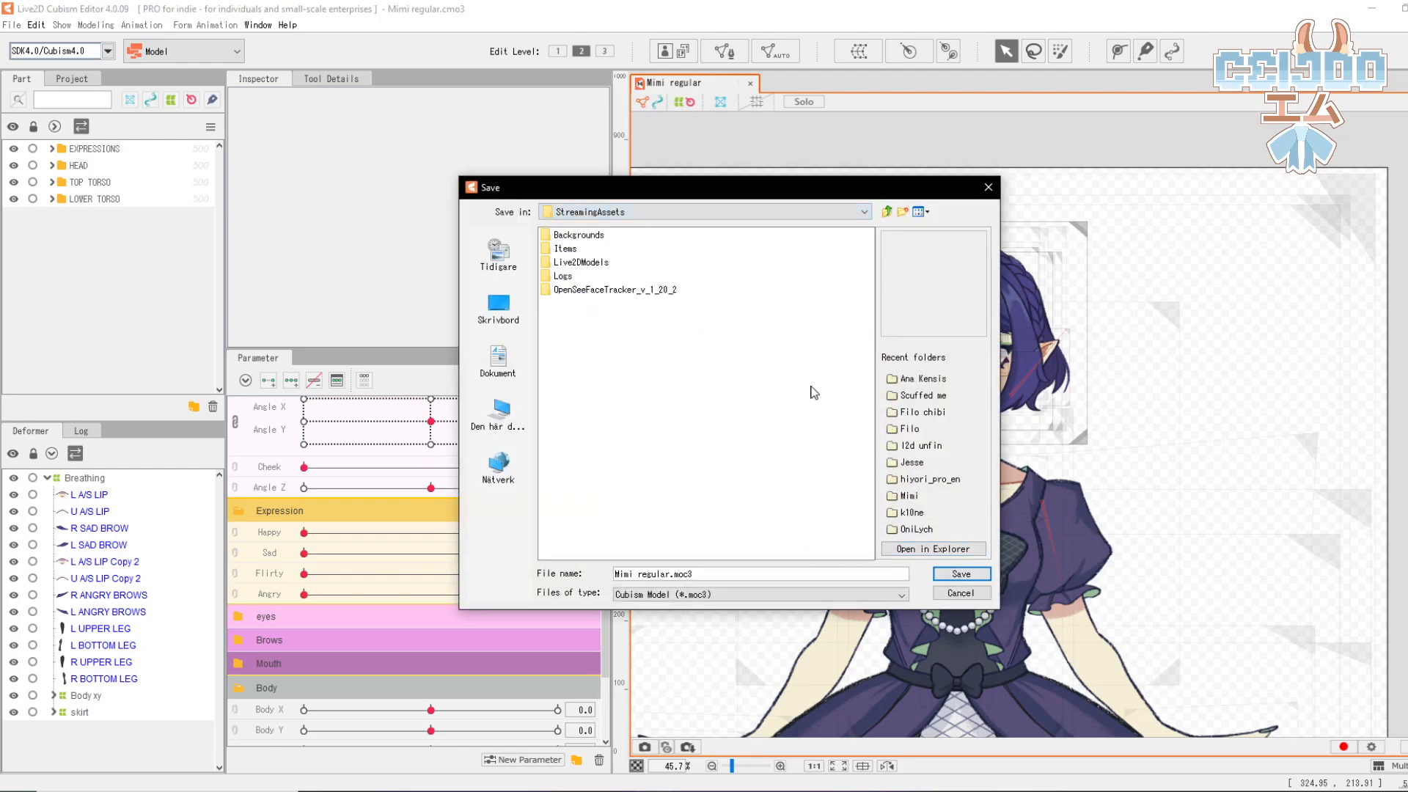
double_click(591, 262)
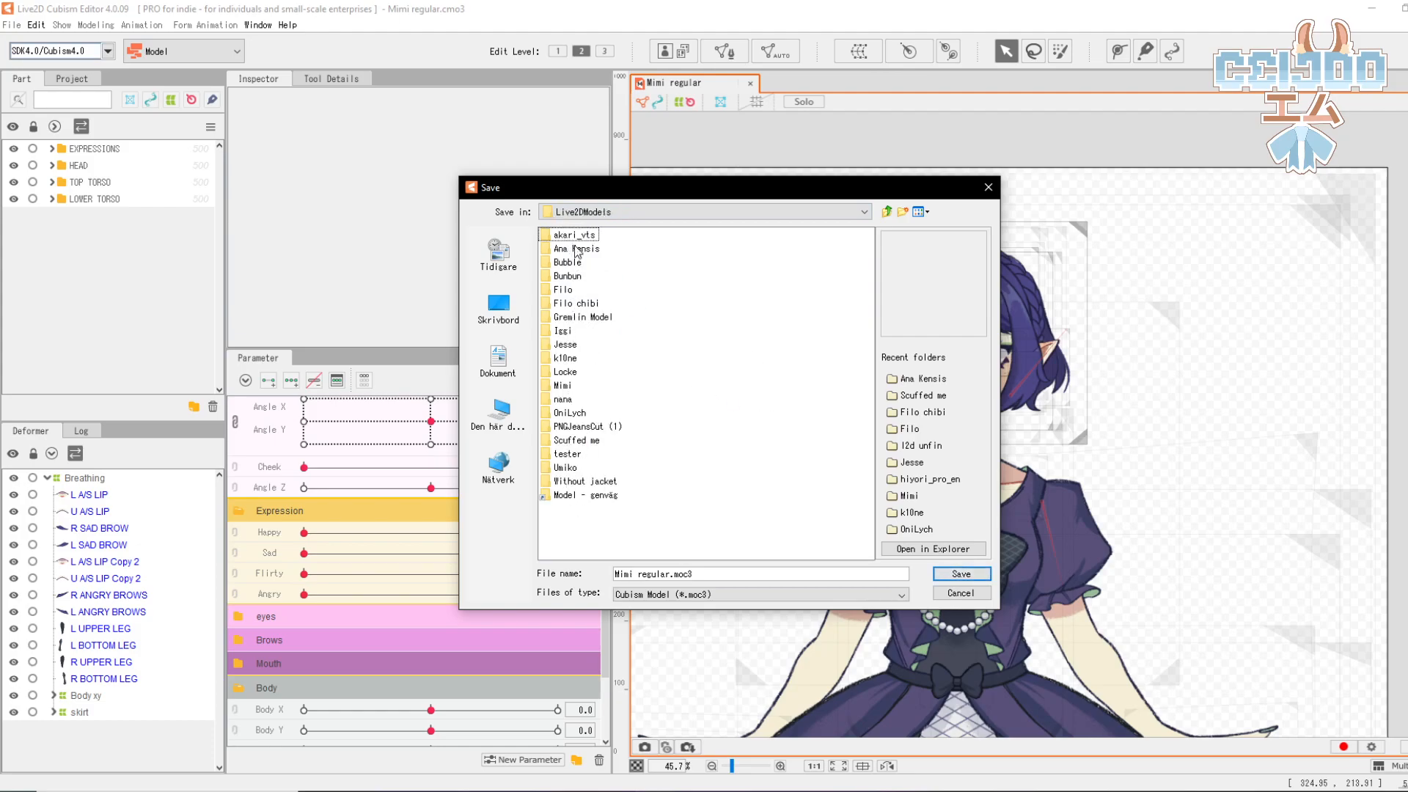
double_click(562, 385)
click(961, 573)
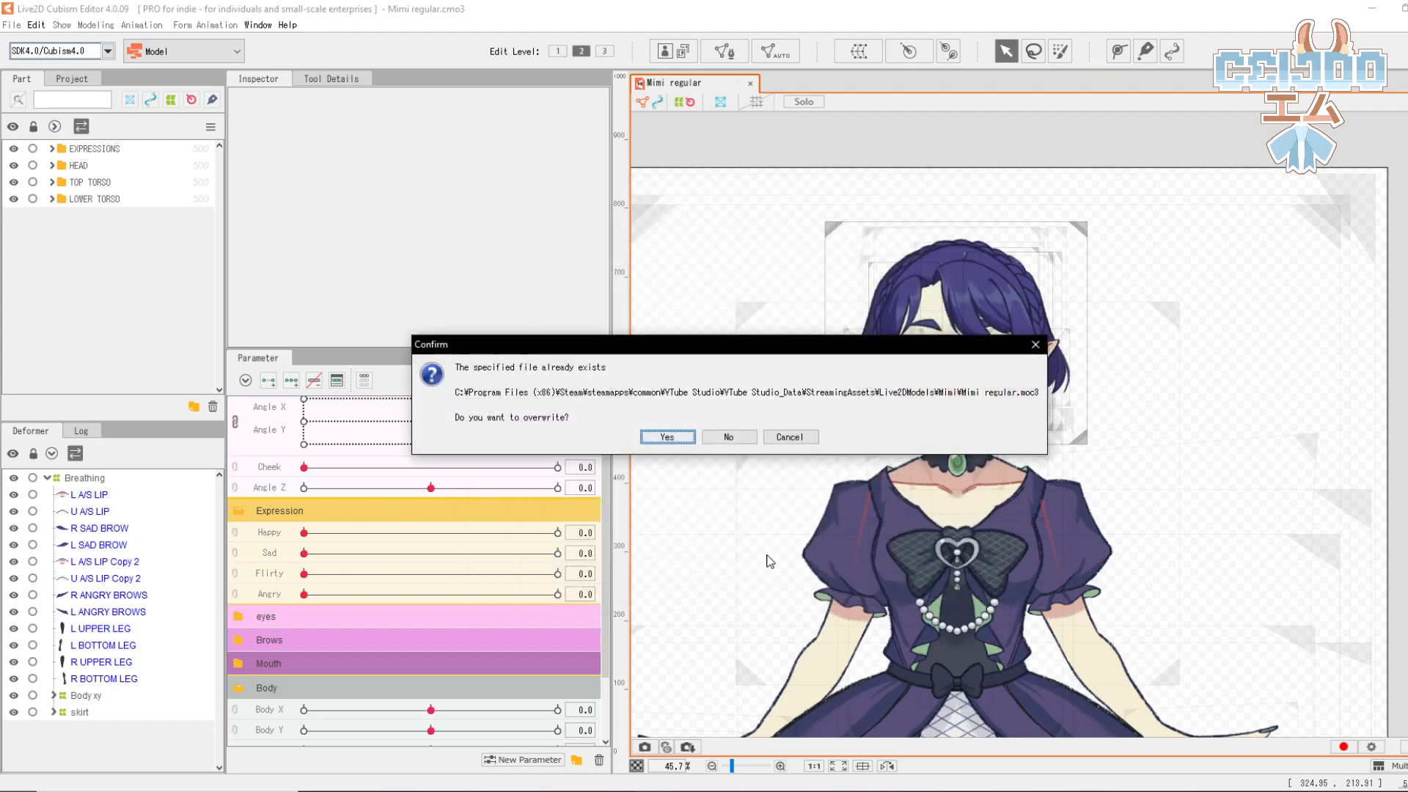
click(669, 437)
click(704, 425)
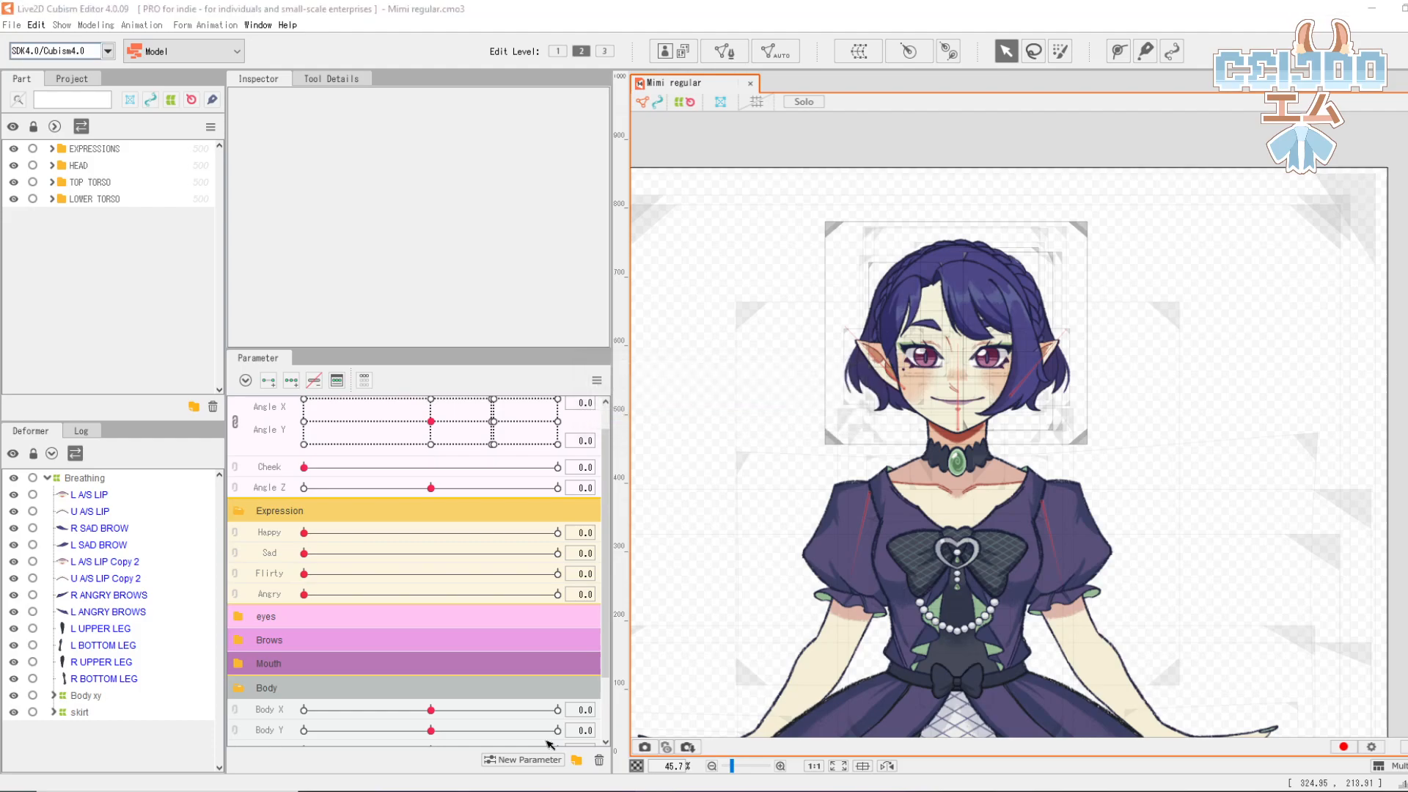
Step: Minimize the editor and launch Cubism Viewer (for OW) after searching for "live"
click(1351, 7)
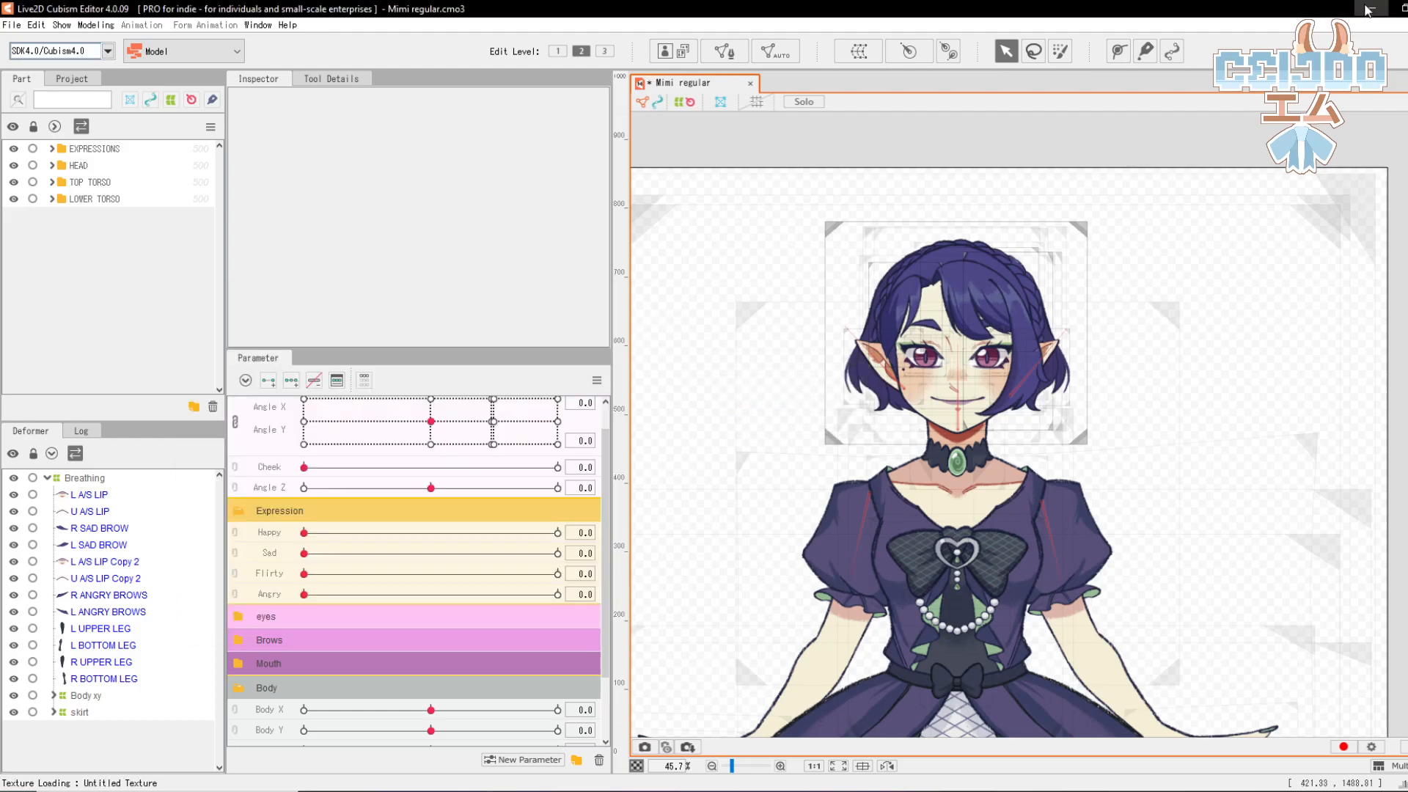
click(1370, 8)
click(191, 791)
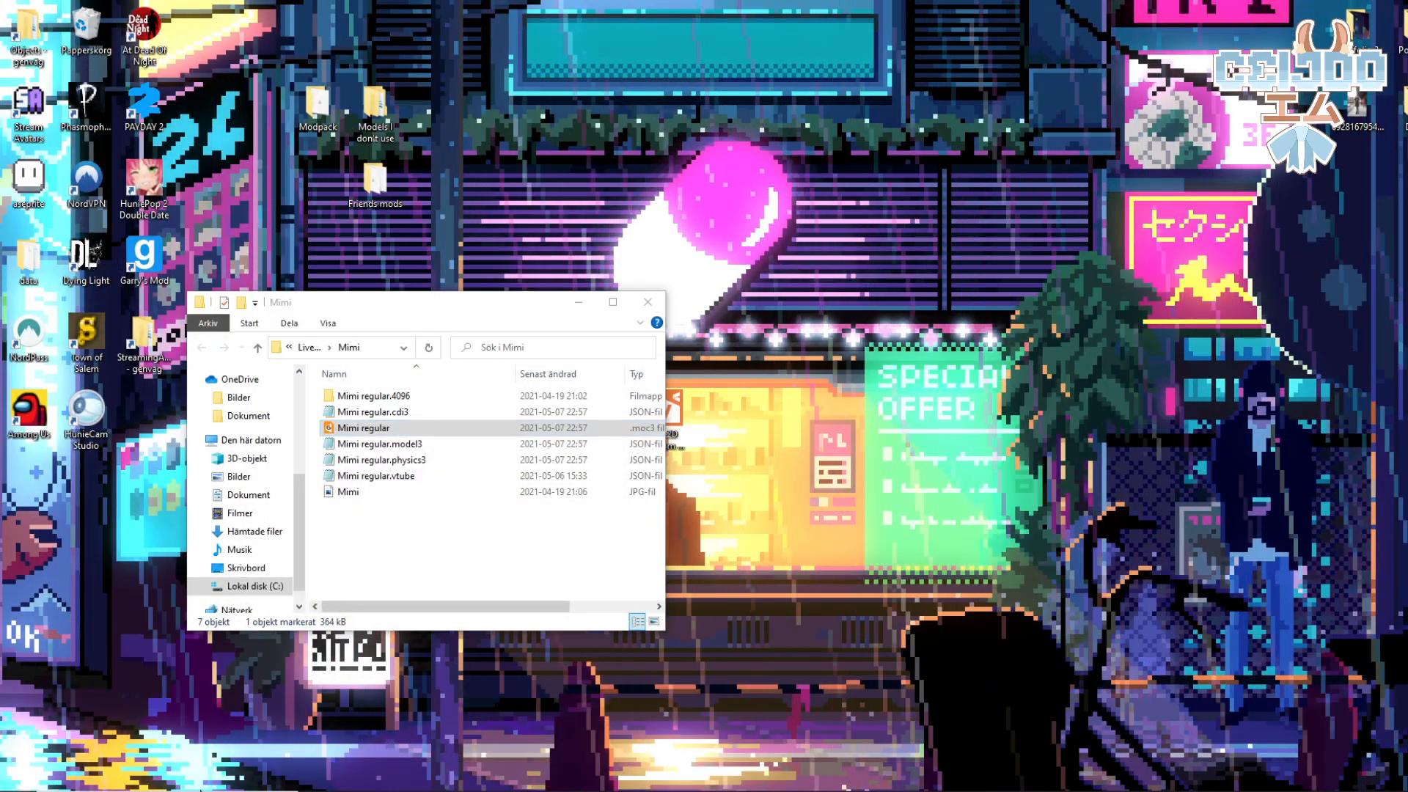
text(live)
key(Down)
key(Return)
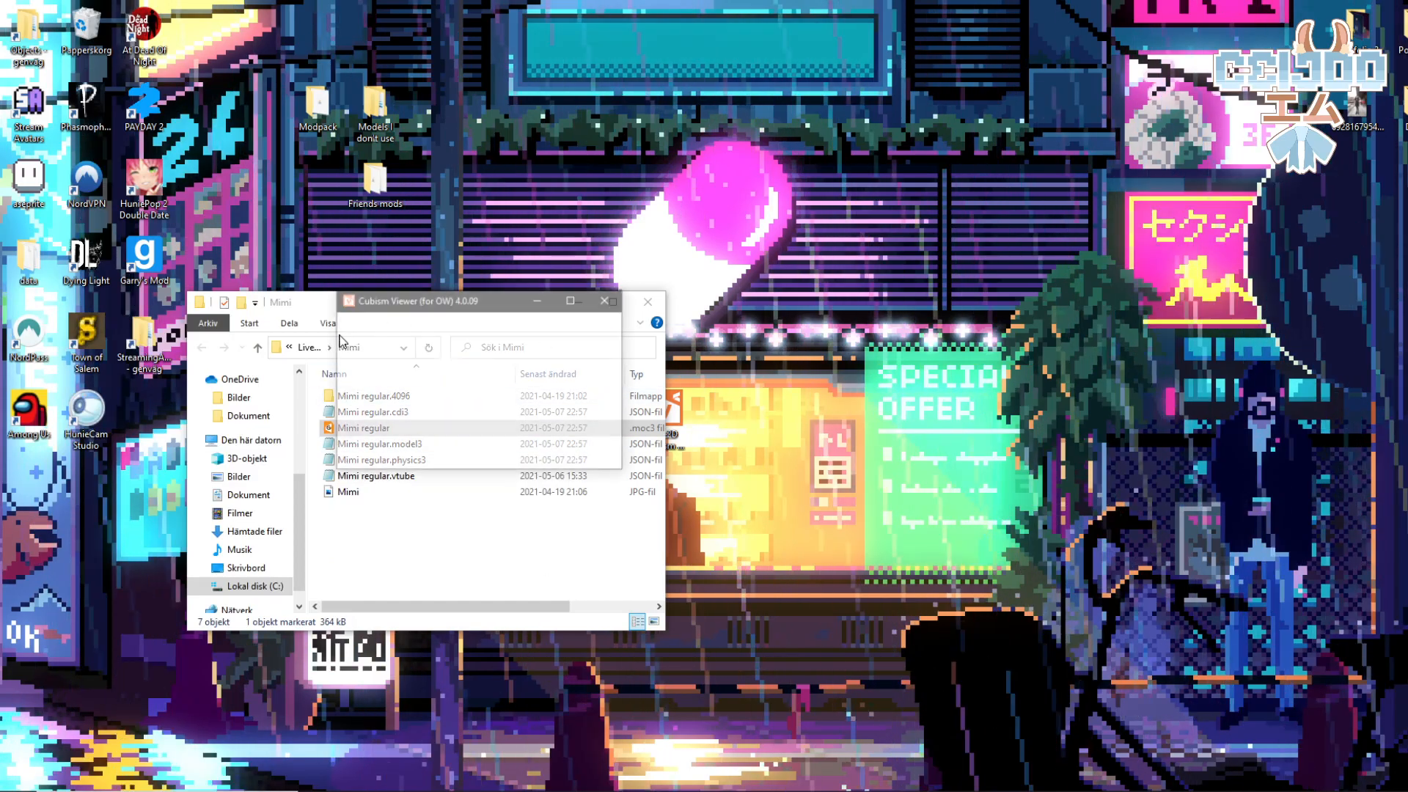
Step: Place the Mimi folder window beside Cubism Viewer, widen it, and load the Mimi regular moc3 file into the viewer
click(255, 302)
drag(409, 292, 1057, 239)
click(540, 275)
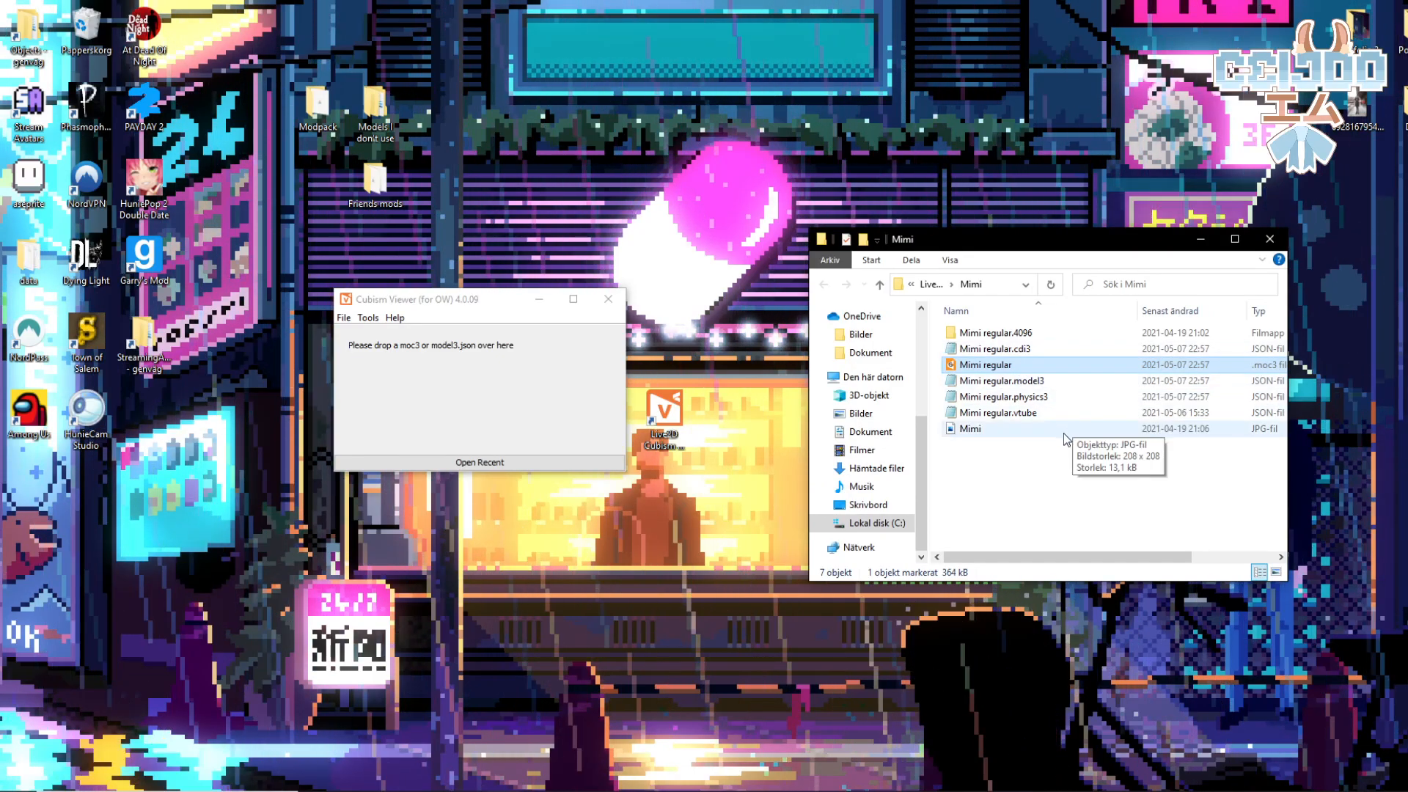
click(1071, 383)
drag(1287, 395, 1341, 389)
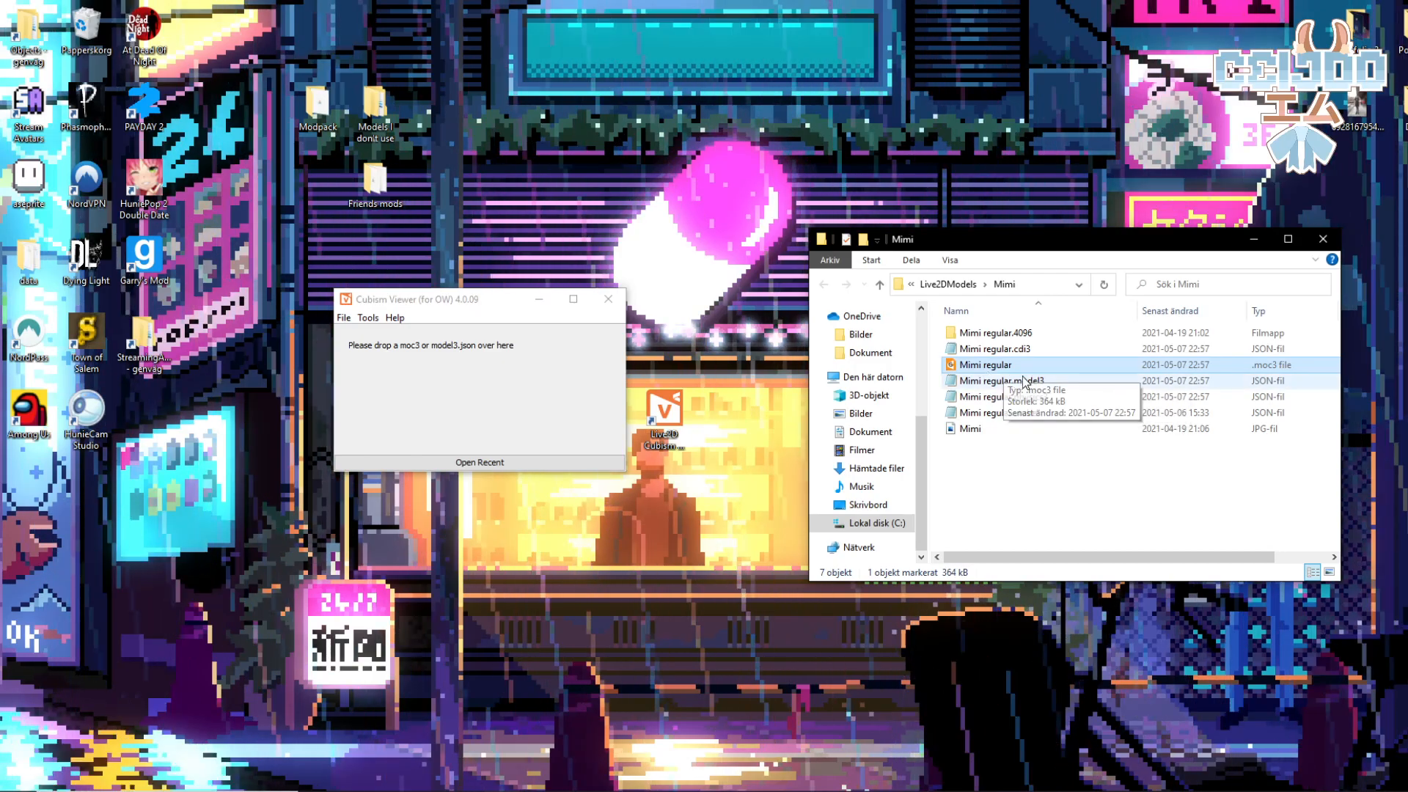
ctrl+click(1061, 366)
drag(1022, 363, 381, 381)
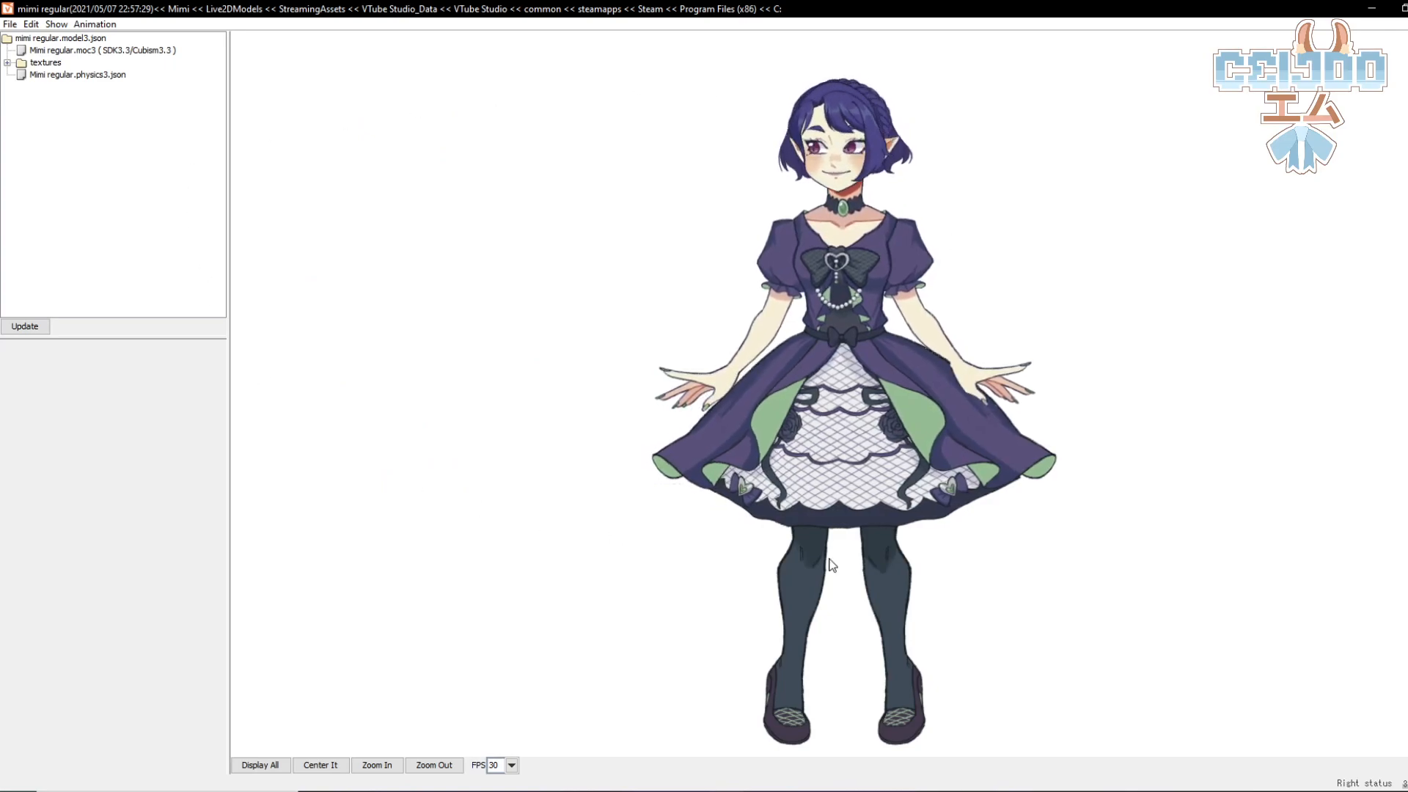
Step: Add an expression to the model with the file name Flirt and the expression name Flirt
click(10, 24)
mouse_move(45, 73)
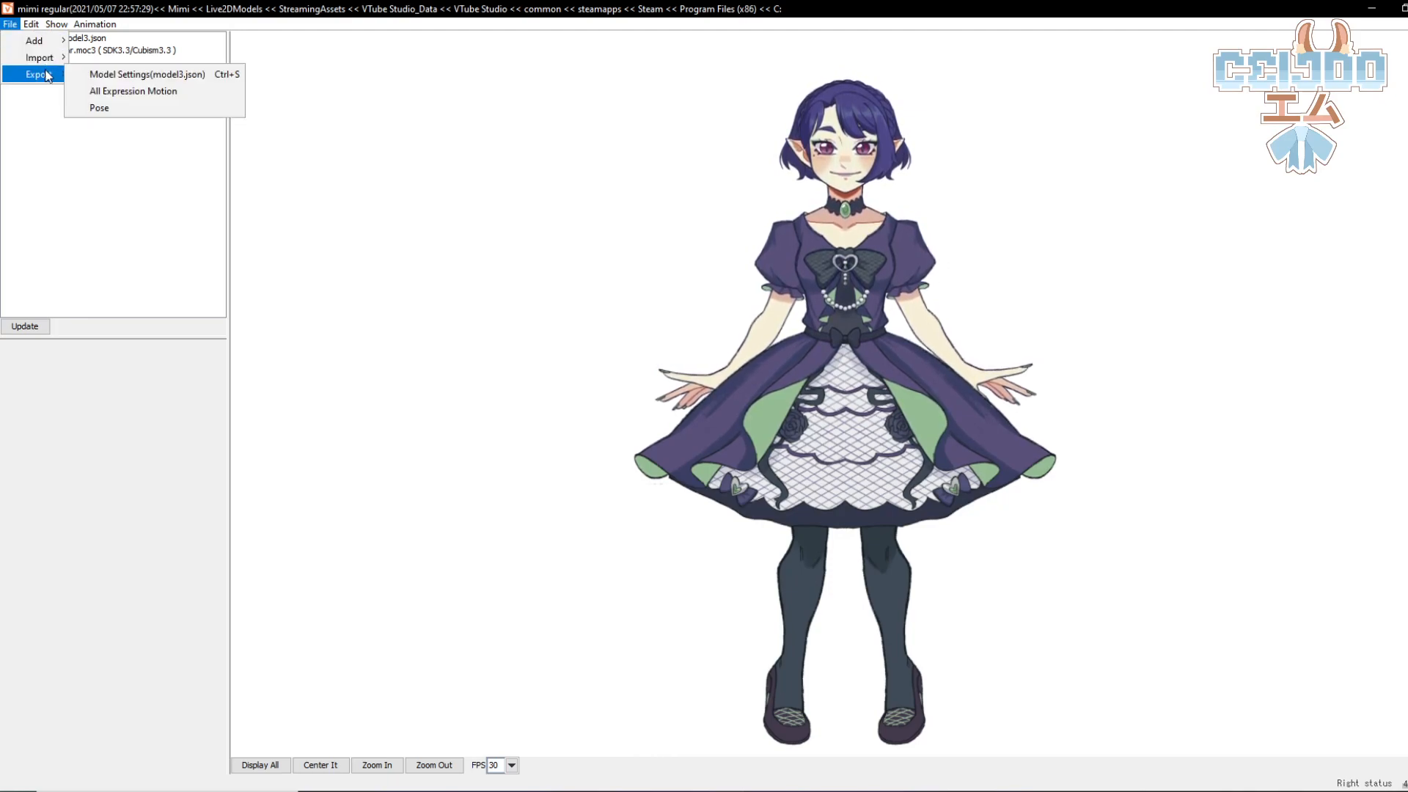
mouse_move(36, 40)
click(99, 41)
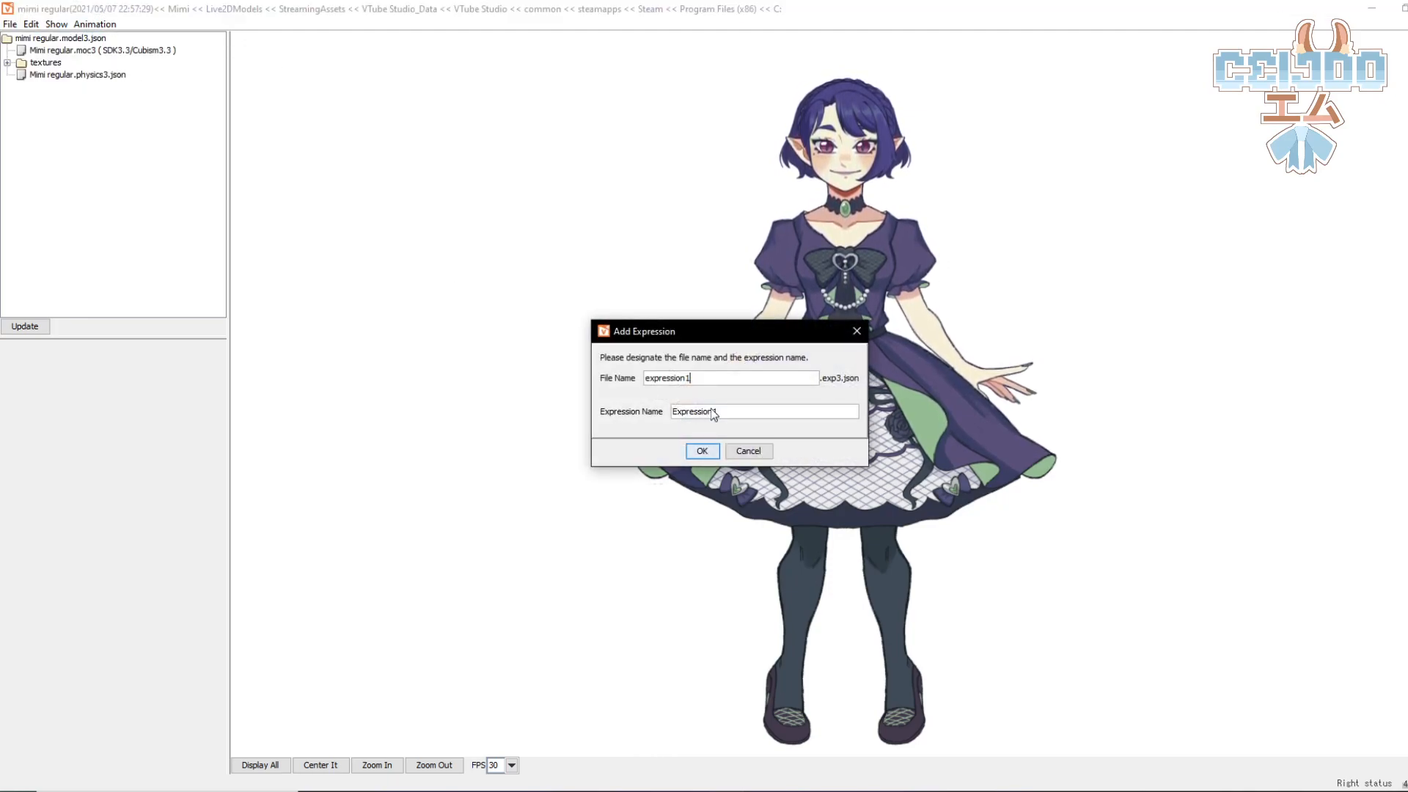
double_click(692, 378)
text(Flirt)
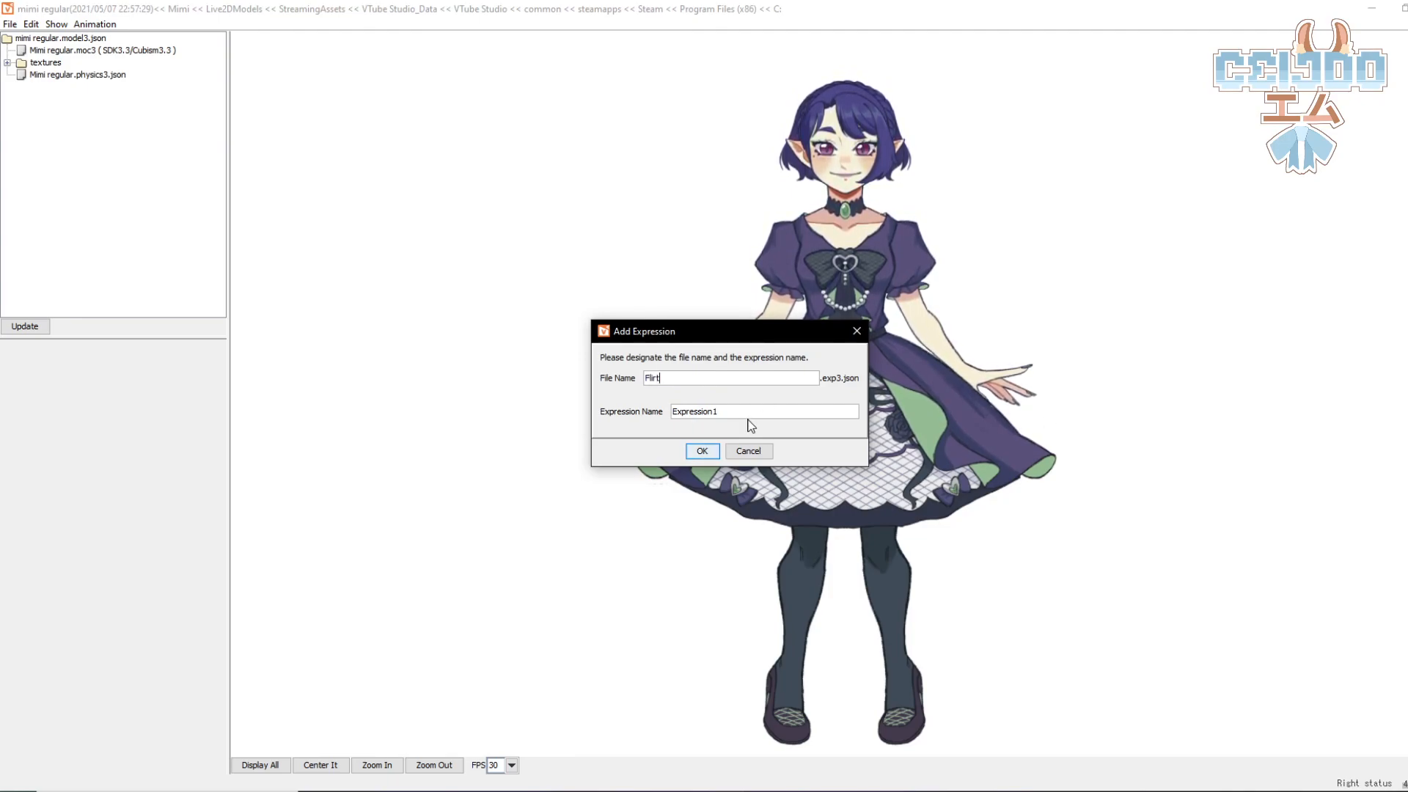
double_click(744, 422)
text(Flirt)
click(701, 451)
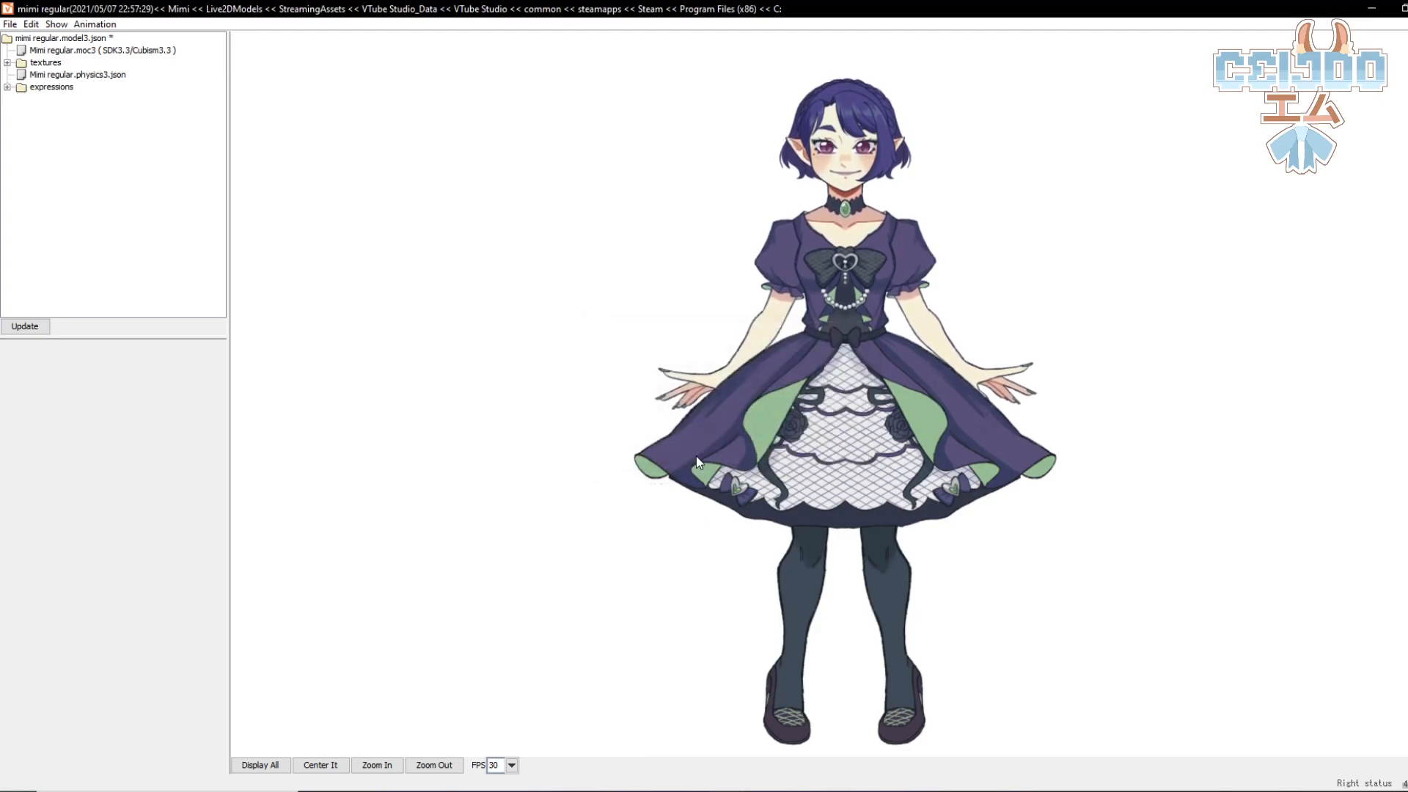
Step: In the Flirt expression, enable the Flirty parameter and set it to 1.0
click(72, 99)
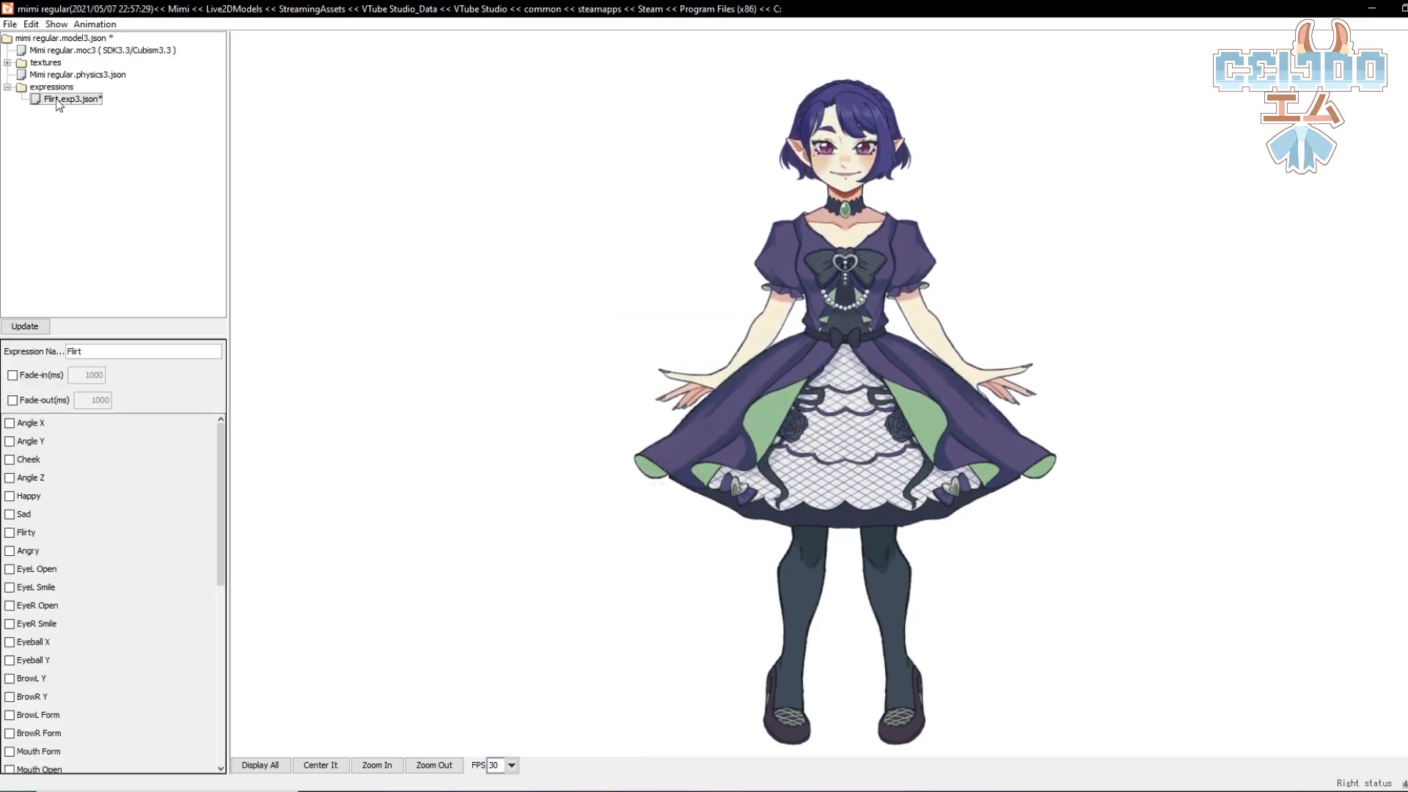
scroll(114, 675, down, 5)
scroll(60, 657, up, 5)
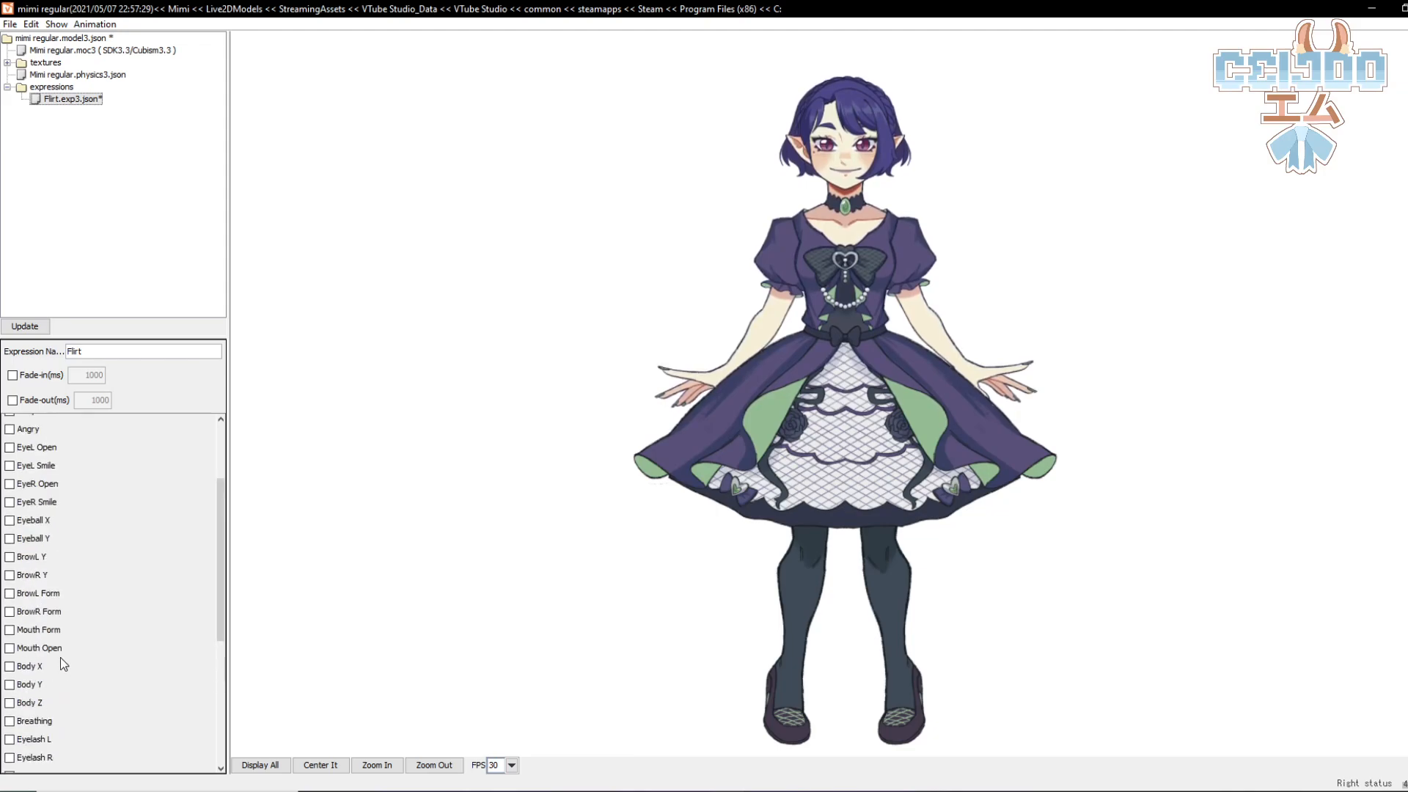
click(15, 532)
click(112, 532)
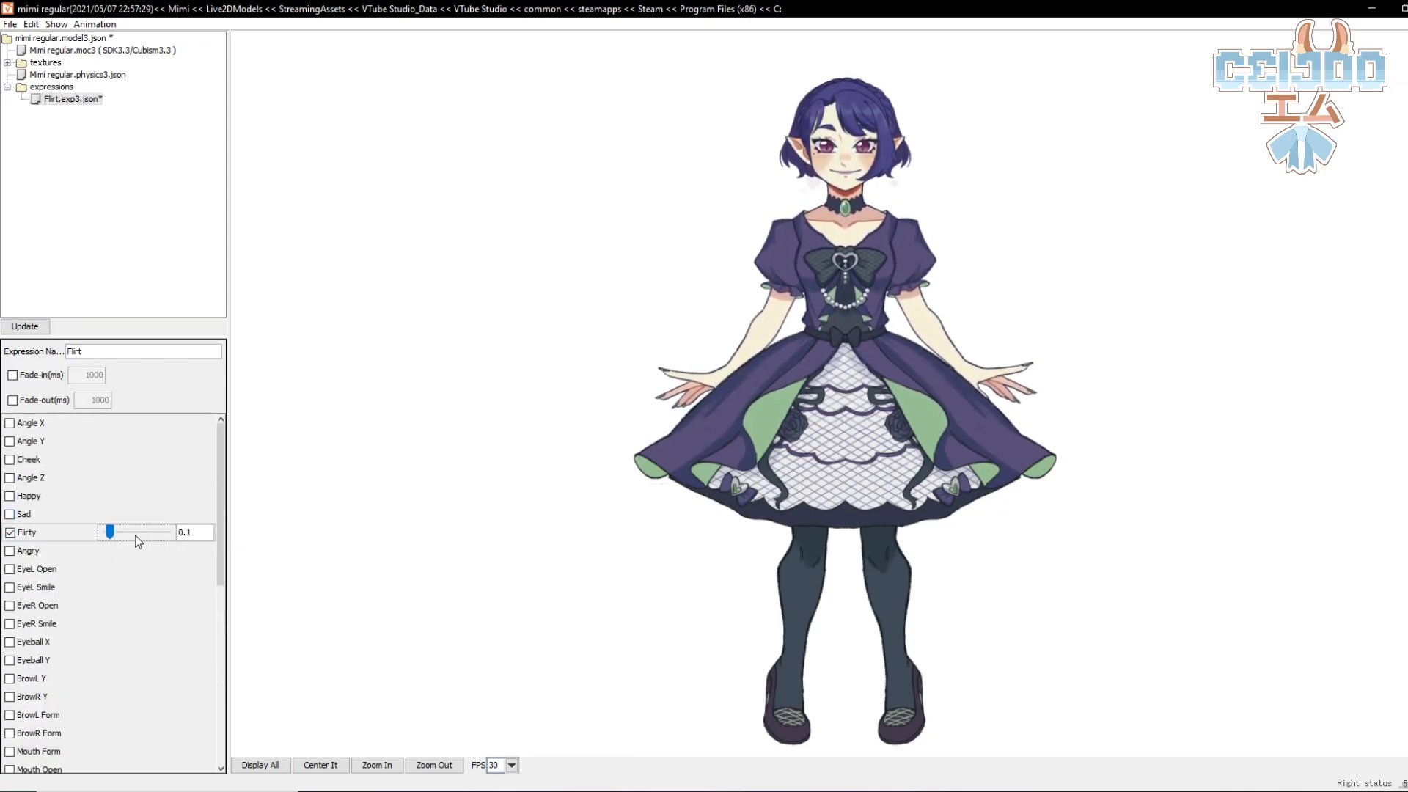
drag(111, 533, 205, 535)
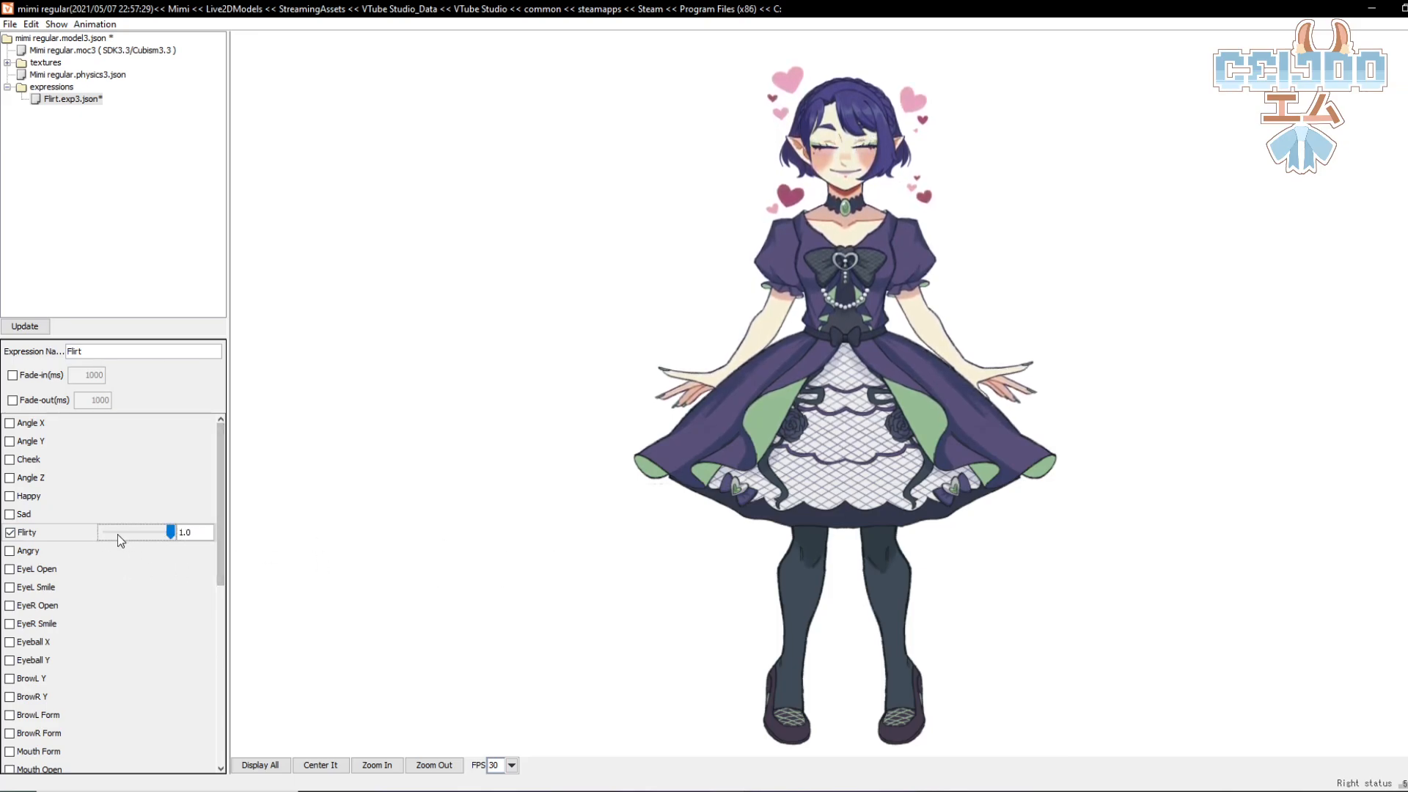
double_click(198, 533)
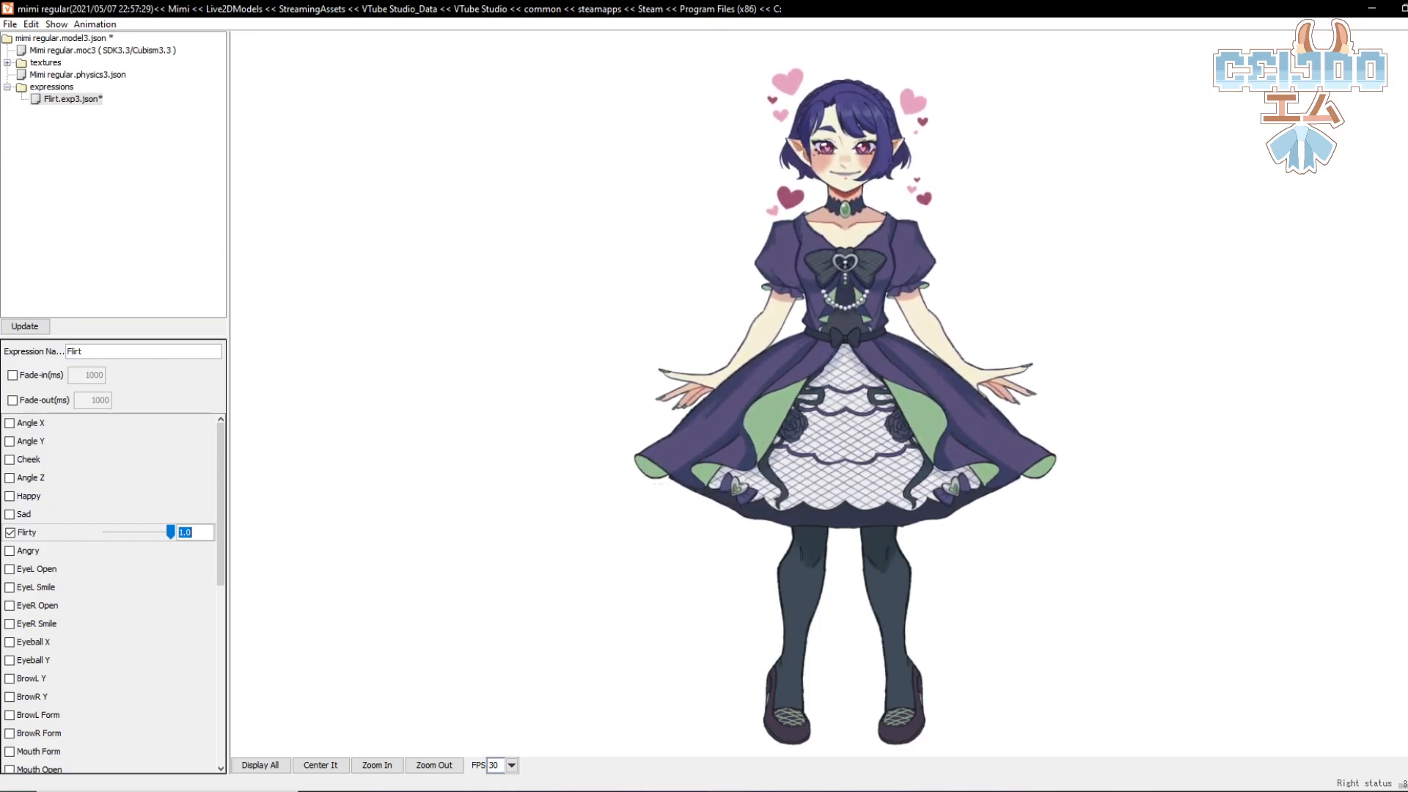
Step: Add an expression with file name and expression name happy, and set its Happy parameter to 1.0
click(10, 24)
mouse_move(46, 76)
mouse_move(41, 41)
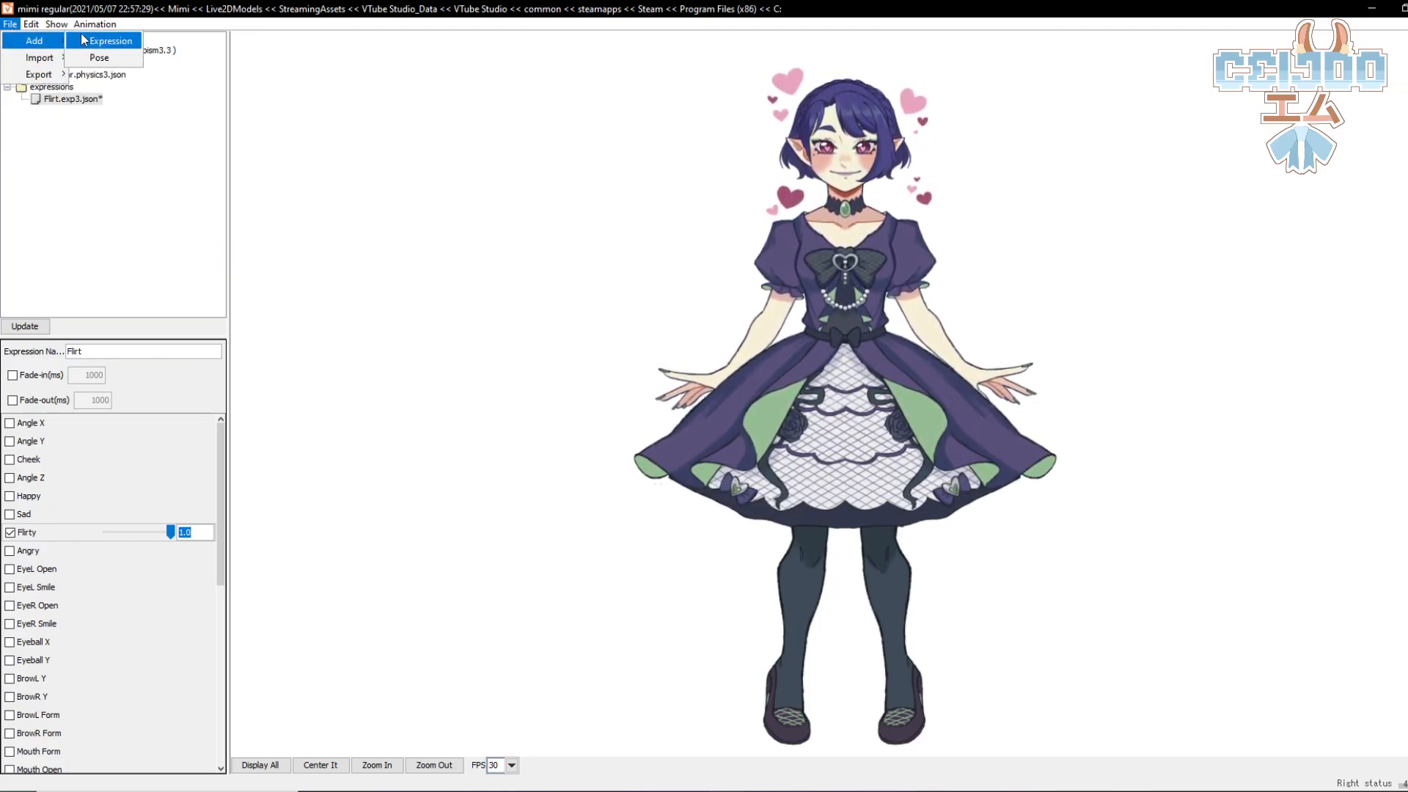
click(99, 42)
text(happy)
key(ctrl+a)
double_click(733, 411)
text(happy)
click(702, 451)
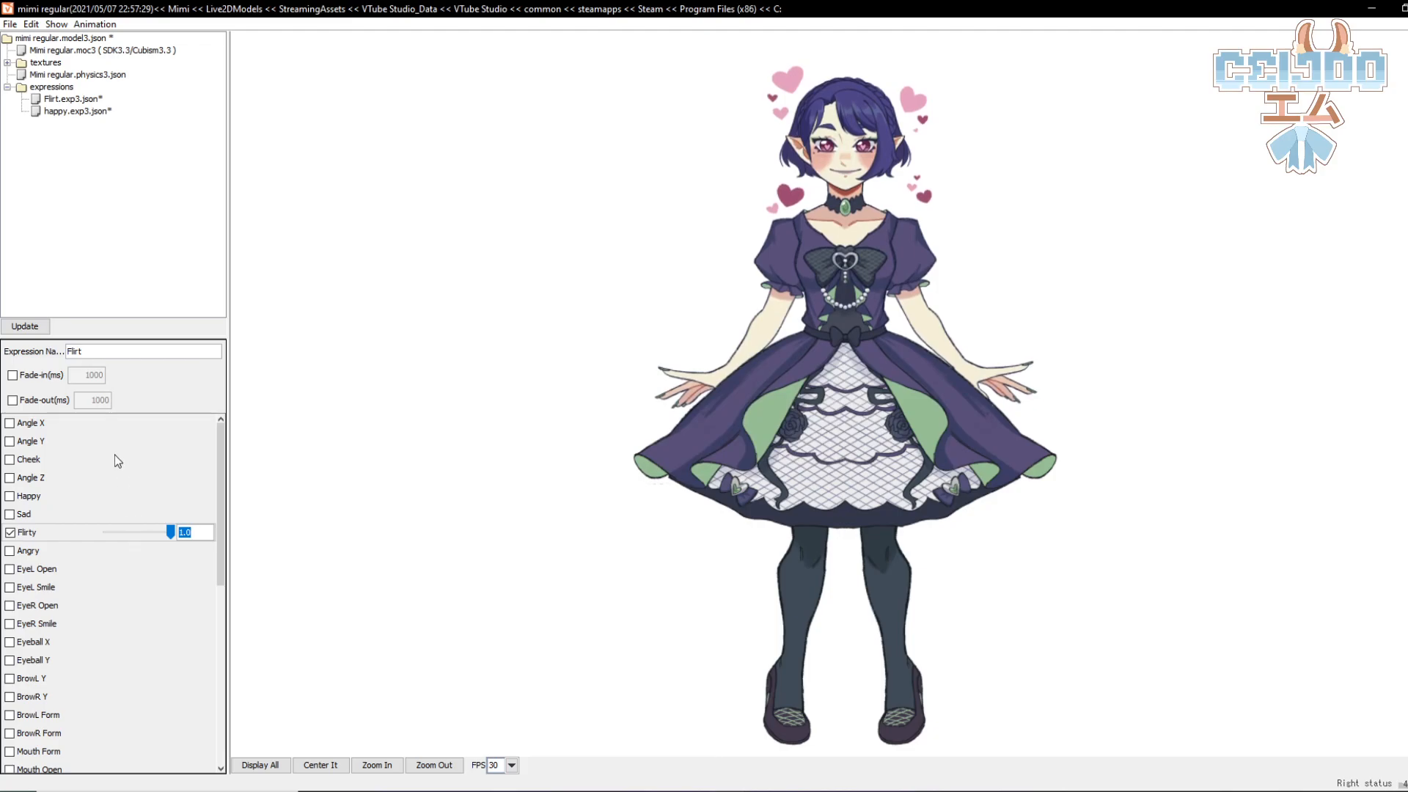
click(10, 495)
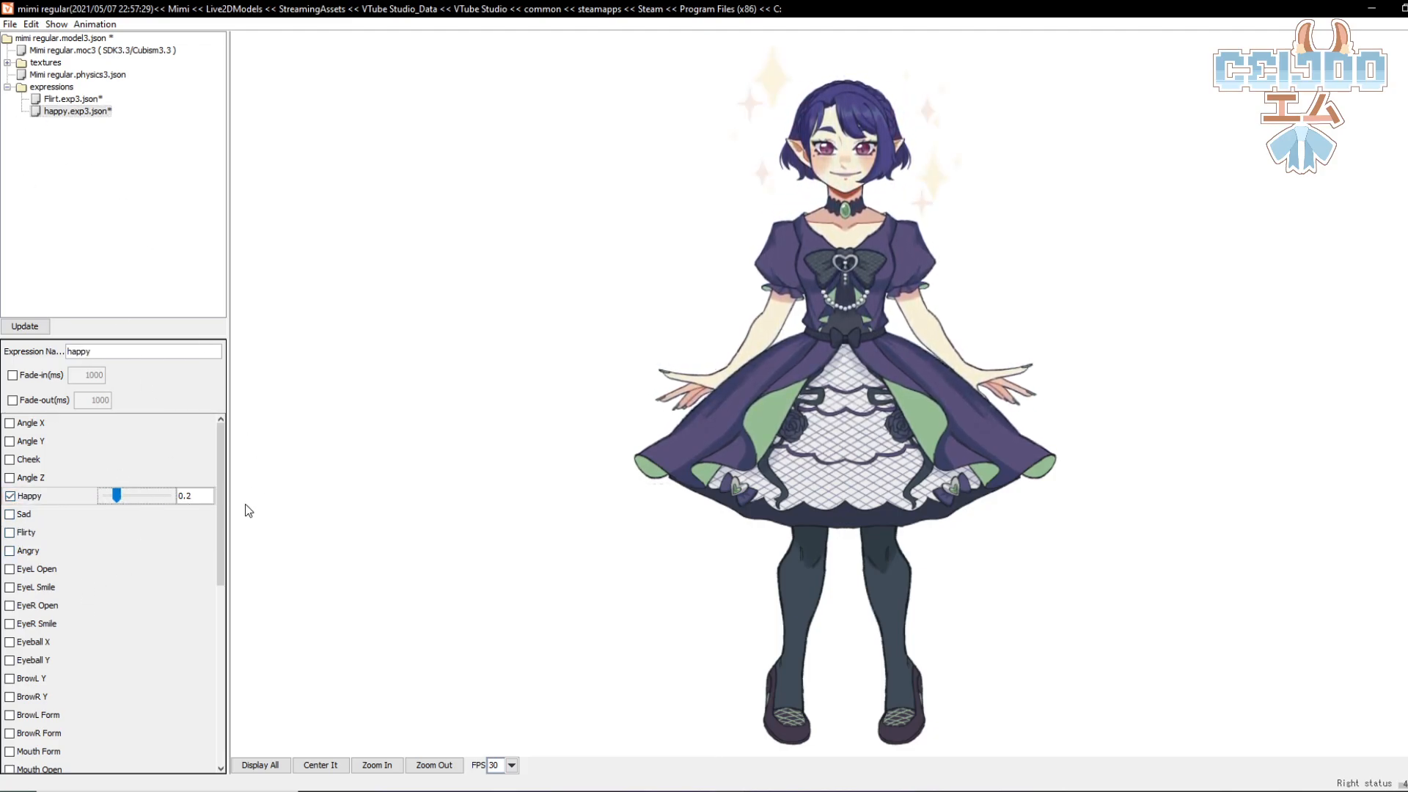
drag(111, 496, 182, 498)
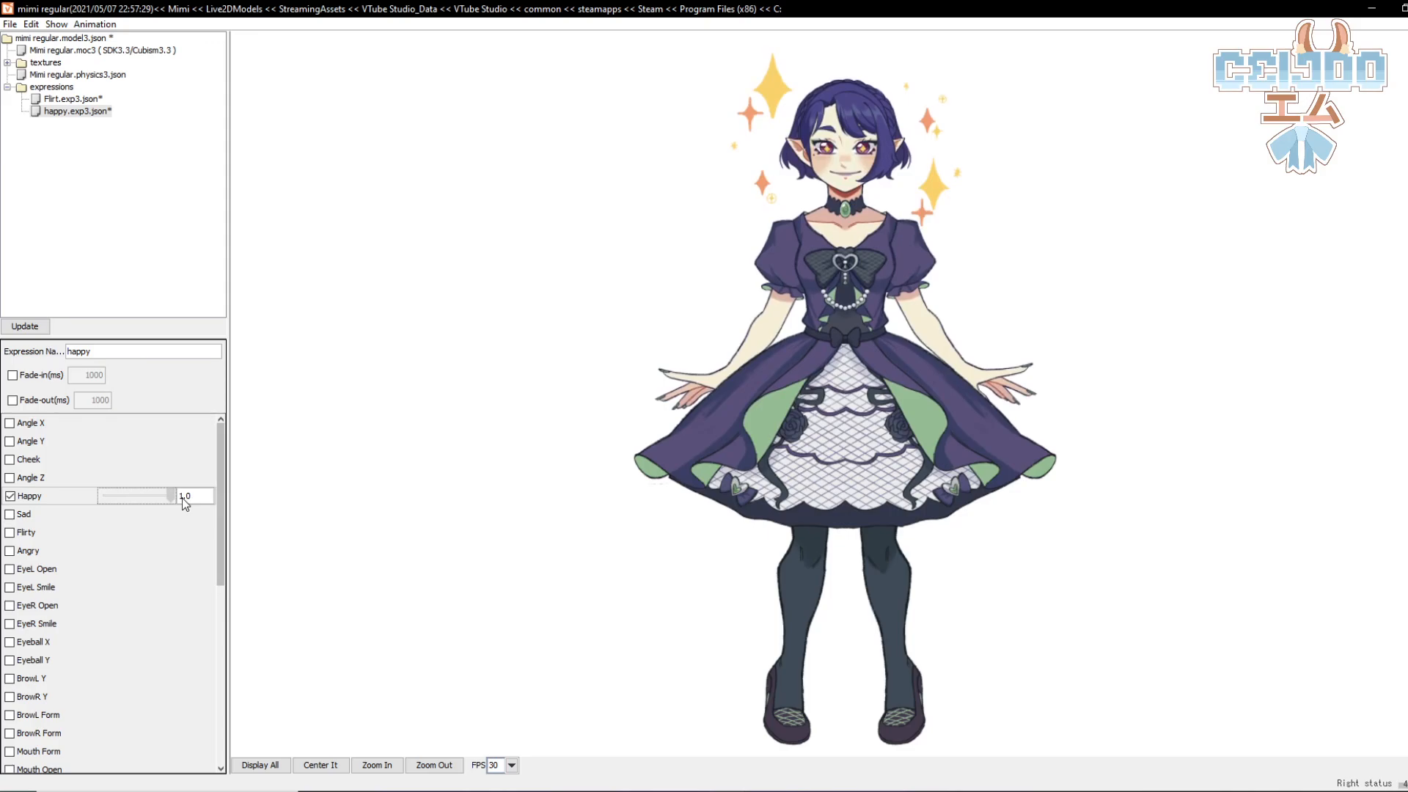
Step: Add an expression with the file name sad and the expression name sad
click(10, 24)
mouse_move(39, 74)
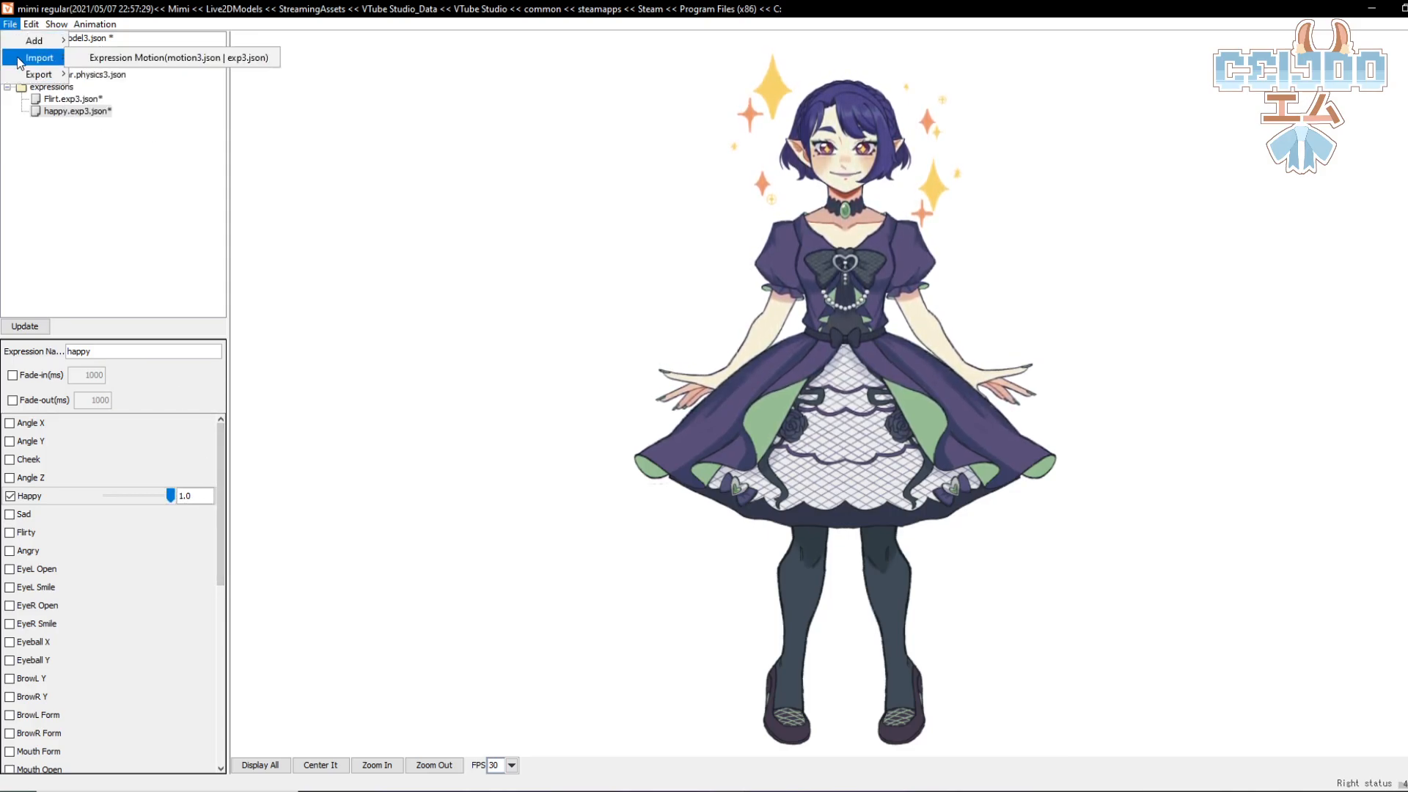
mouse_move(44, 40)
click(110, 41)
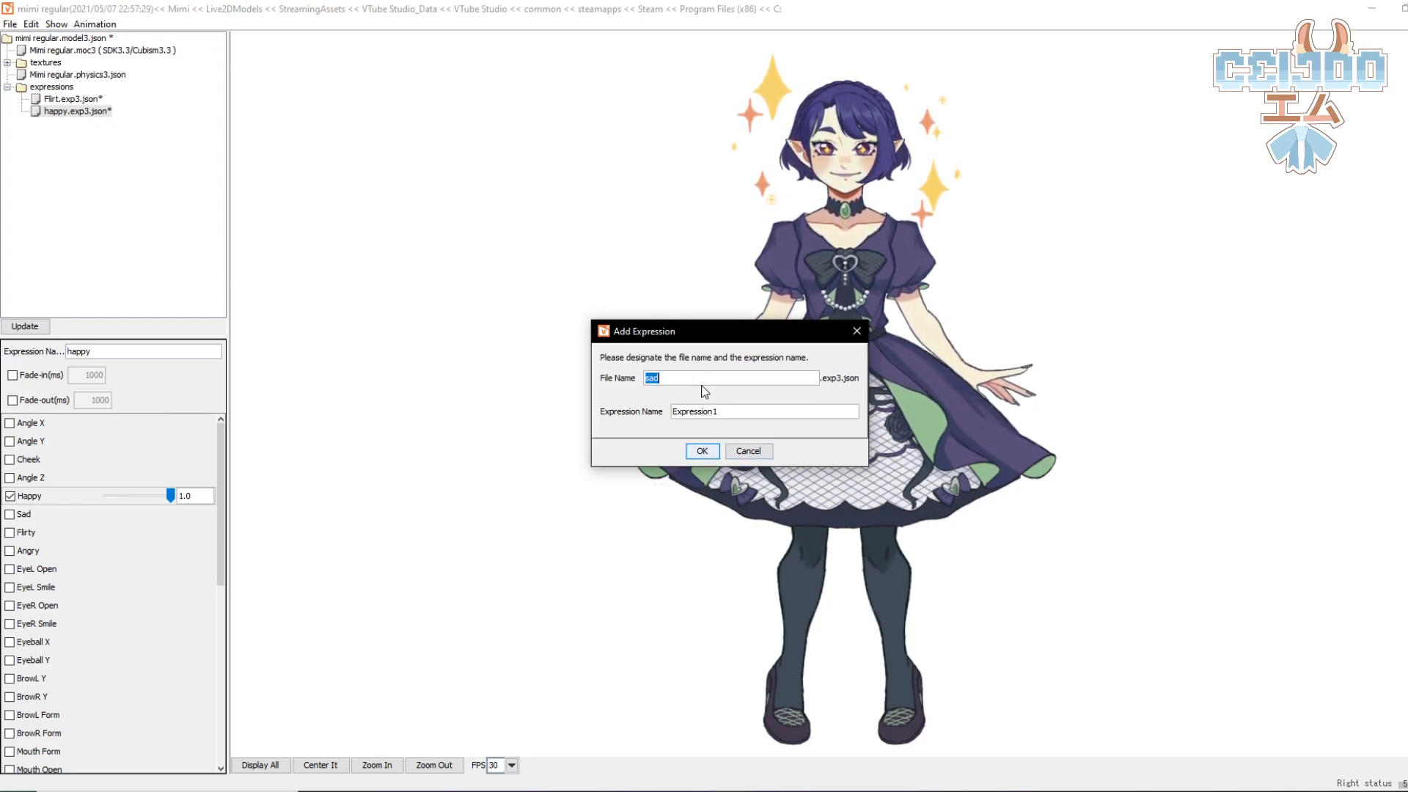
click(701, 451)
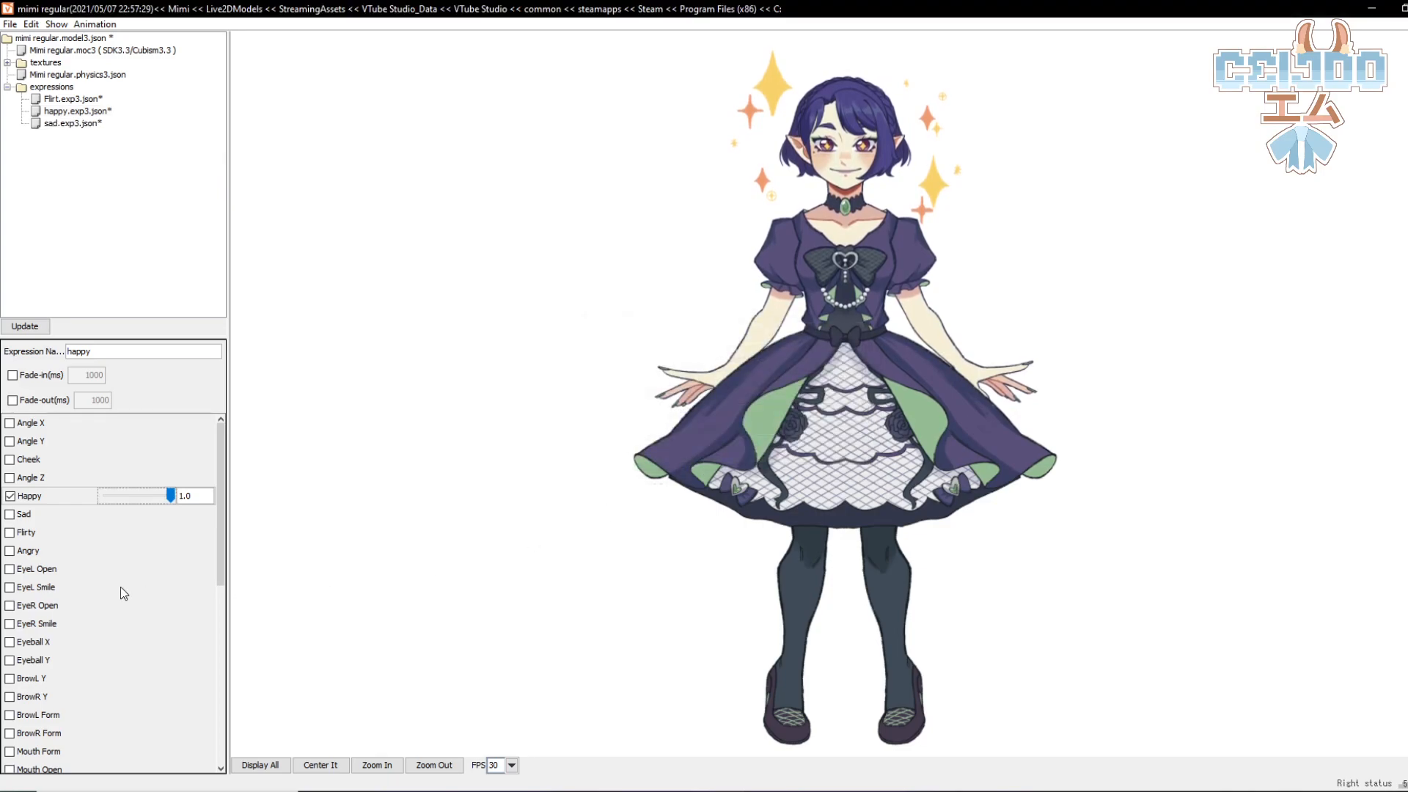
Step: Enable the Sad parameter at 1.0 in the sad expression, leaving it disabled in the happy expression
click(11, 514)
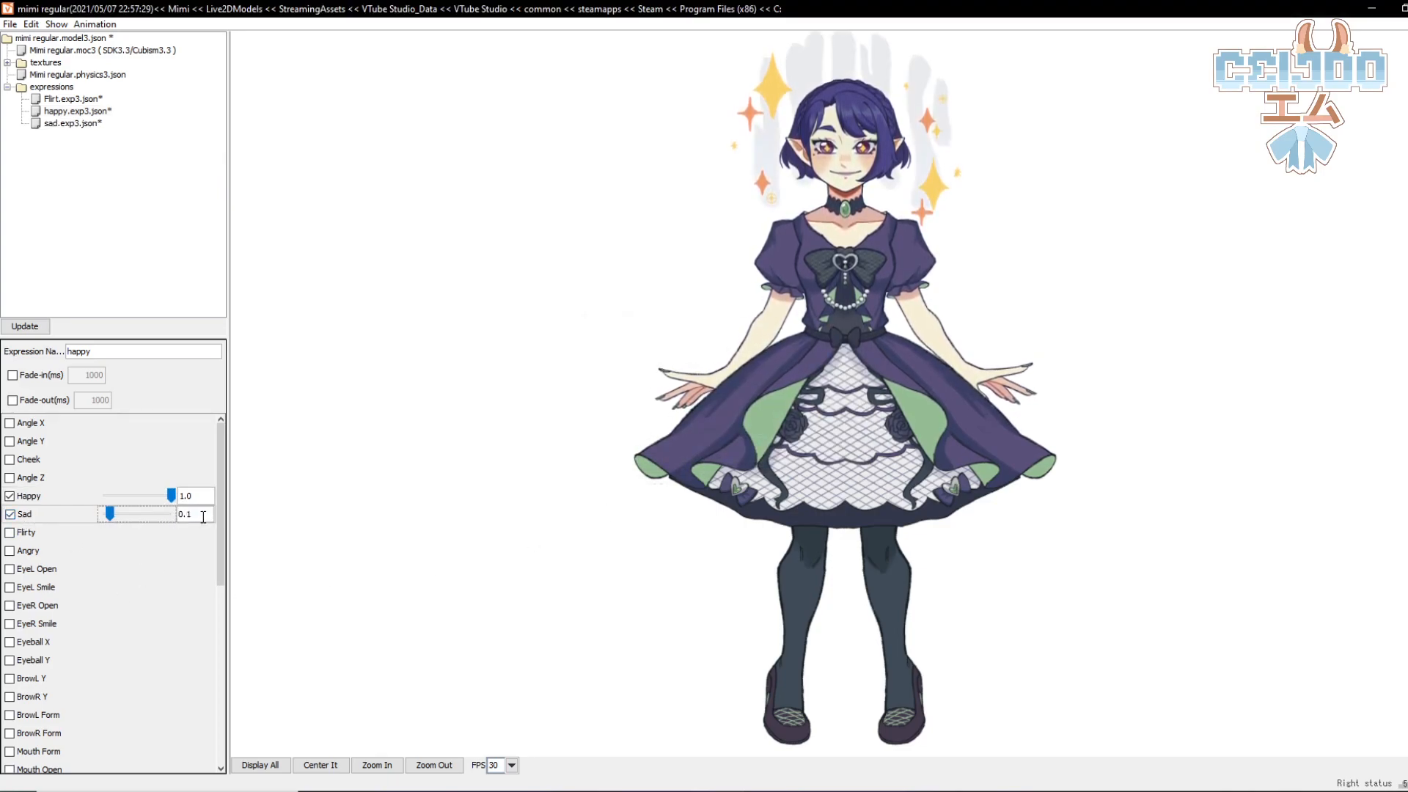
click(9, 514)
click(72, 123)
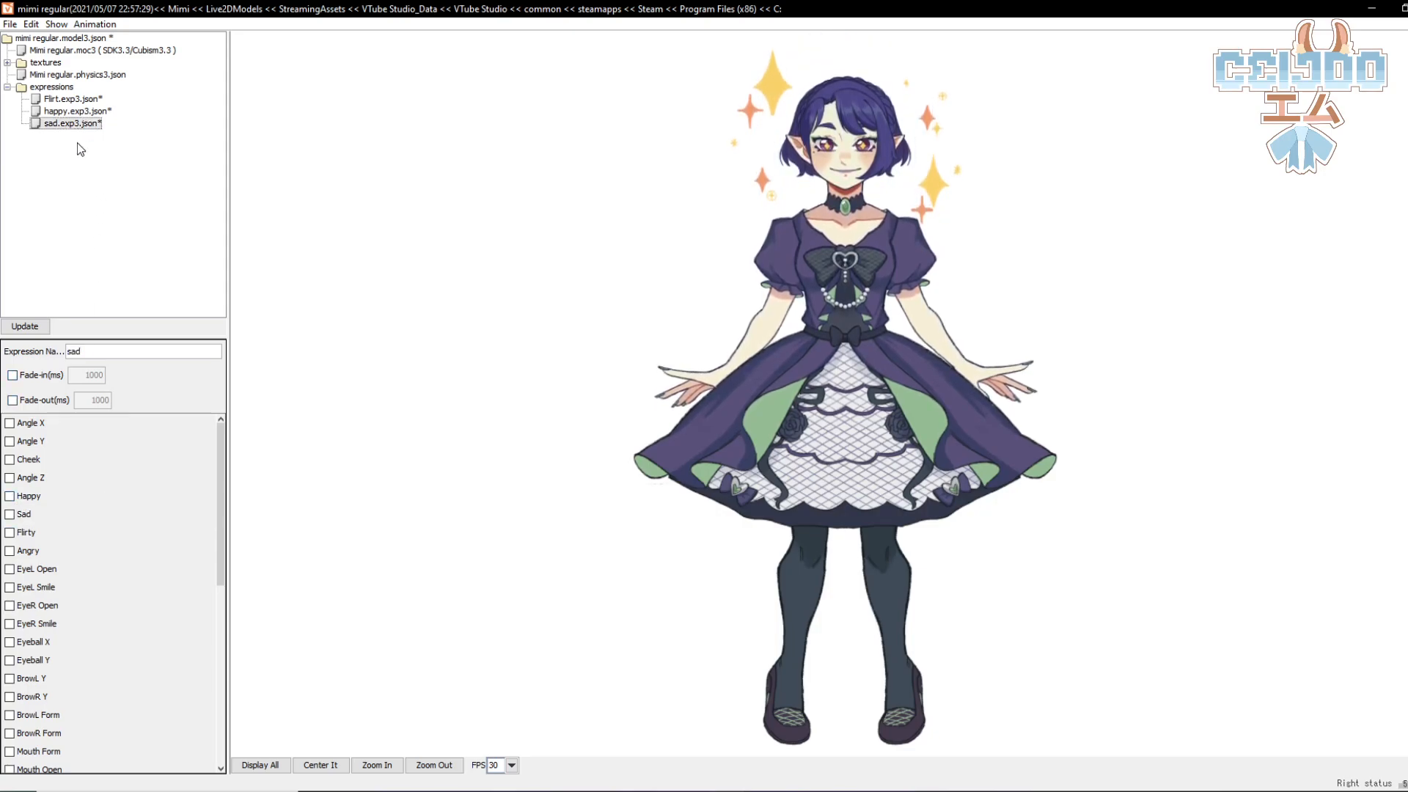
click(9, 514)
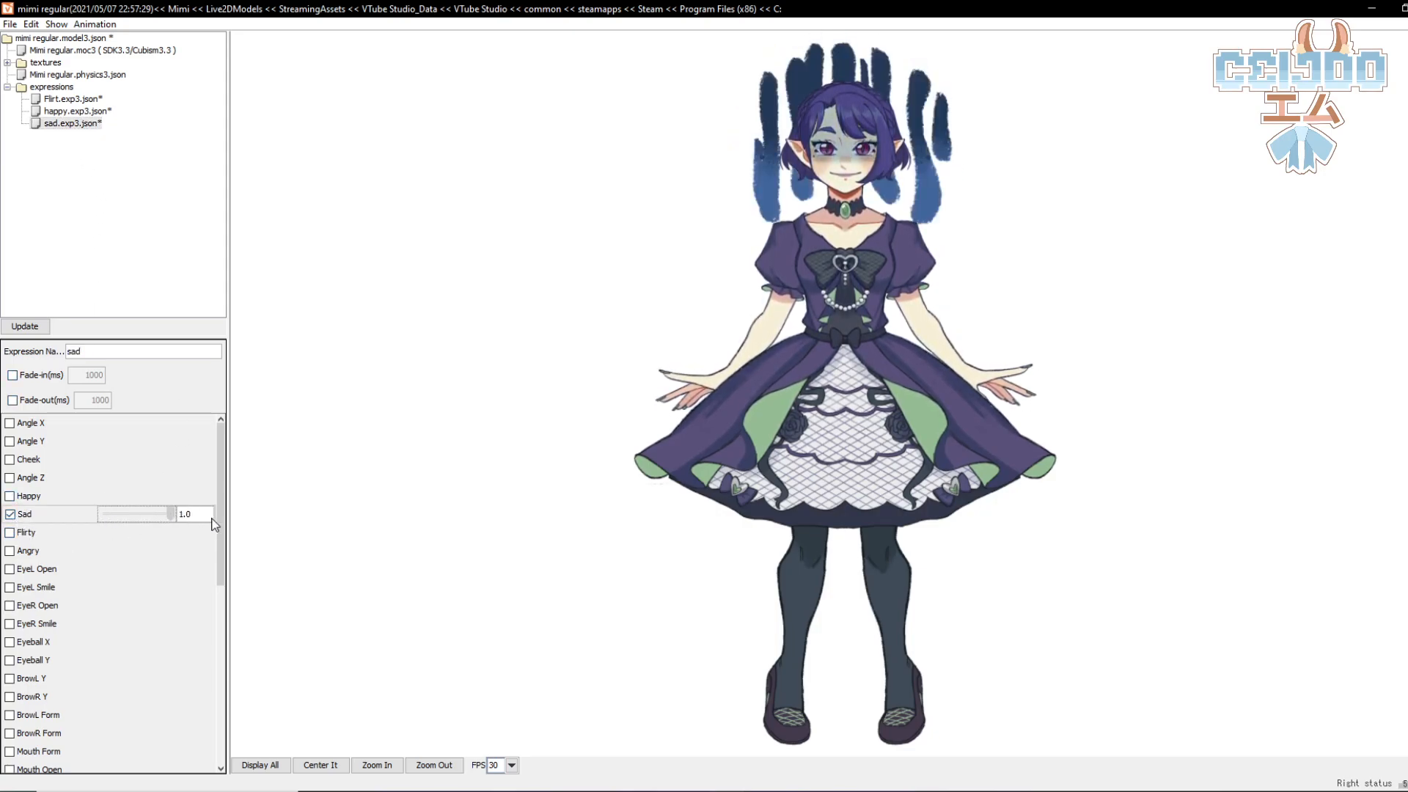
Step: Add an expression with file name and expression name Angry, and set its Angry parameter to 1.0
click(11, 24)
mouse_move(34, 40)
click(96, 40)
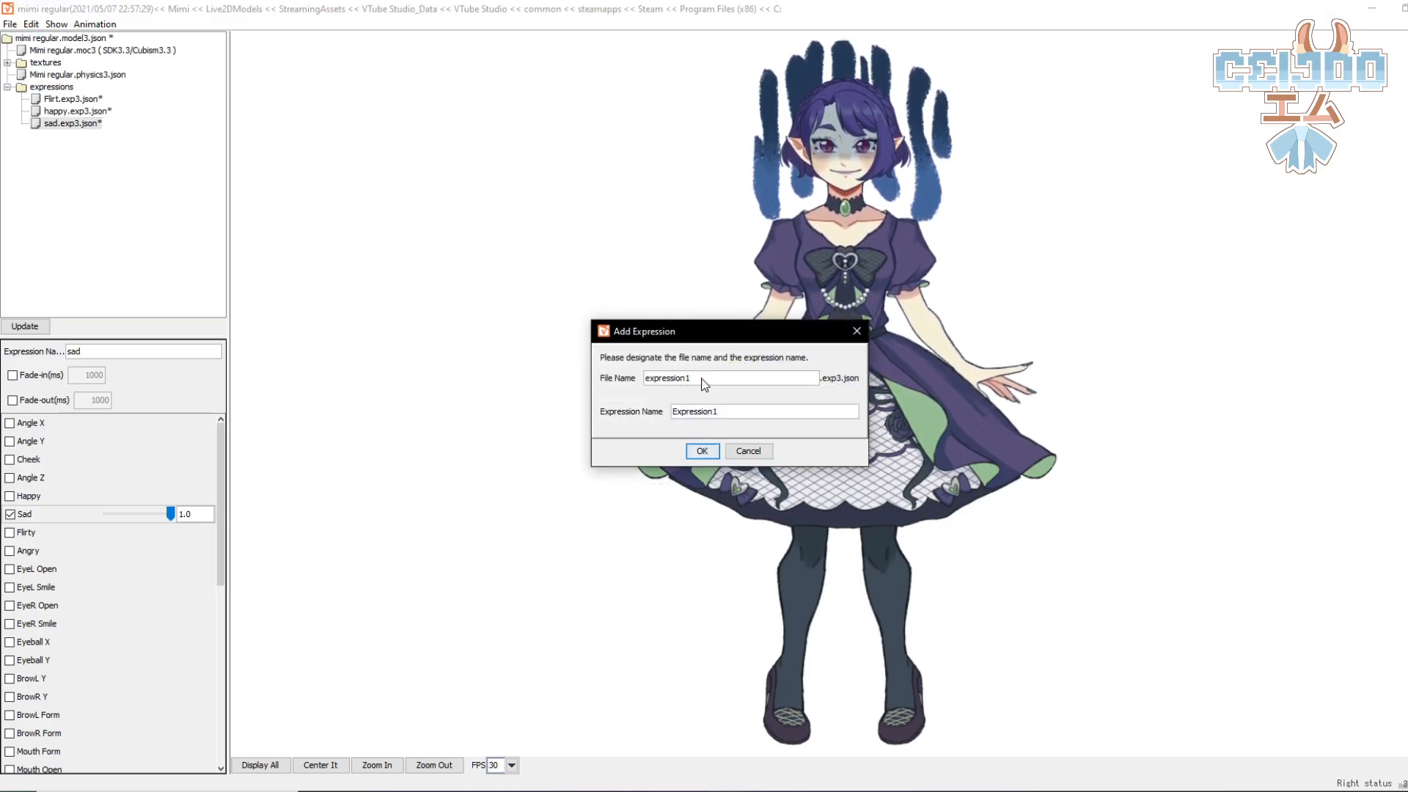
key(BackSpace)
key(BackSpace)
key(BackSpace)
key(BackSpace)
key(BackSpace)
key(BackSpace)
key(BackSpace)
key(BackSpace)
key(BackSpace)
key(BackSpace)
key(BackSpace)
text(Angry)
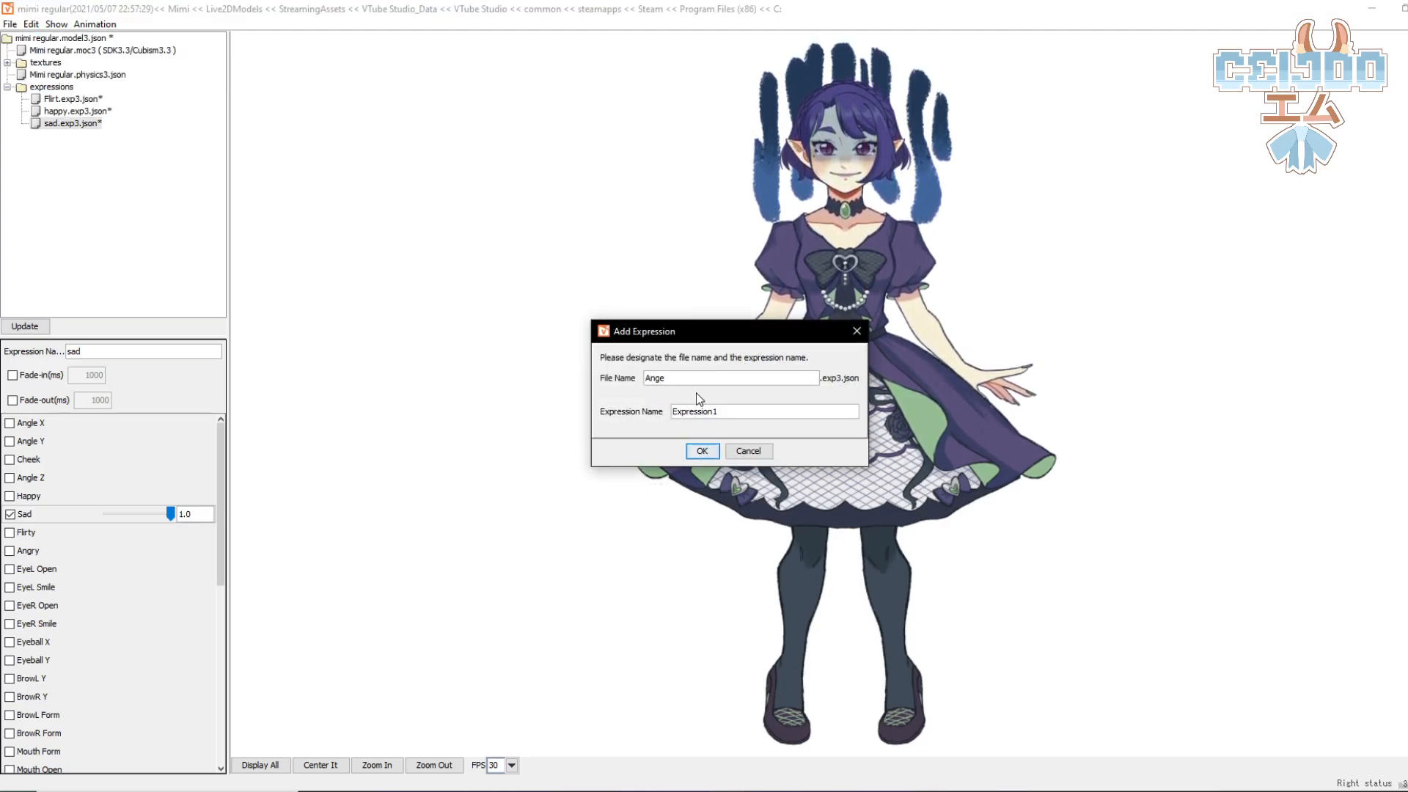
double_click(710, 411)
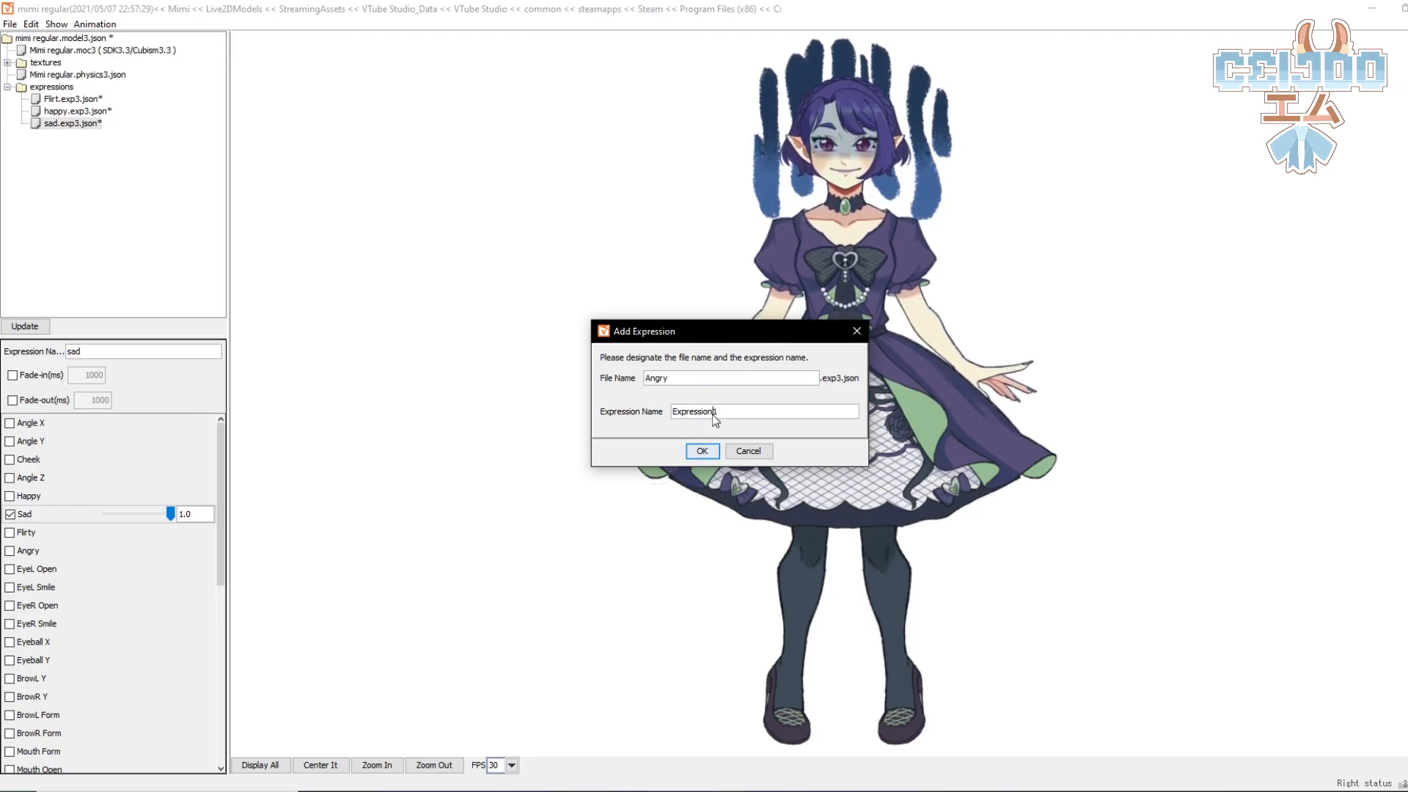
text(Angry)
click(702, 451)
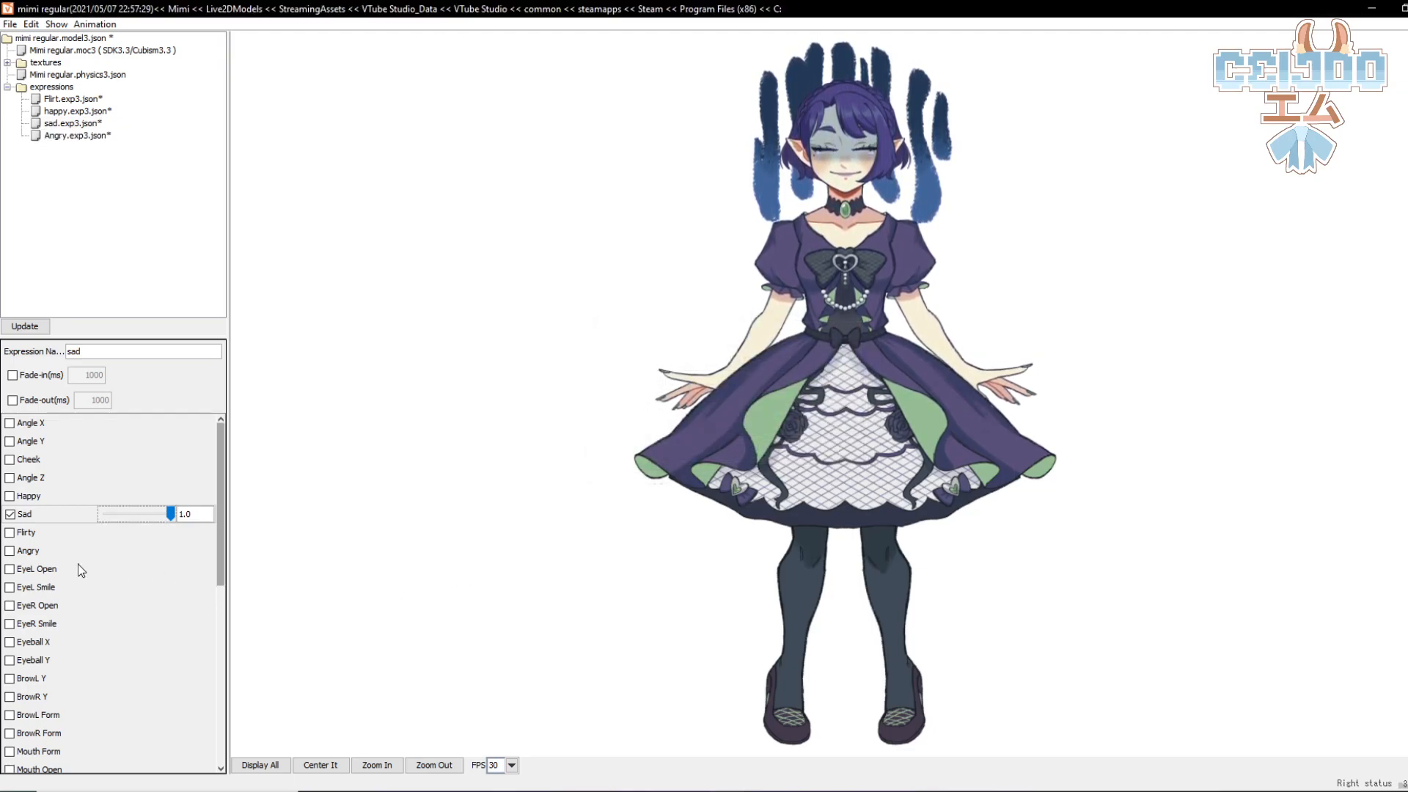
click(76, 135)
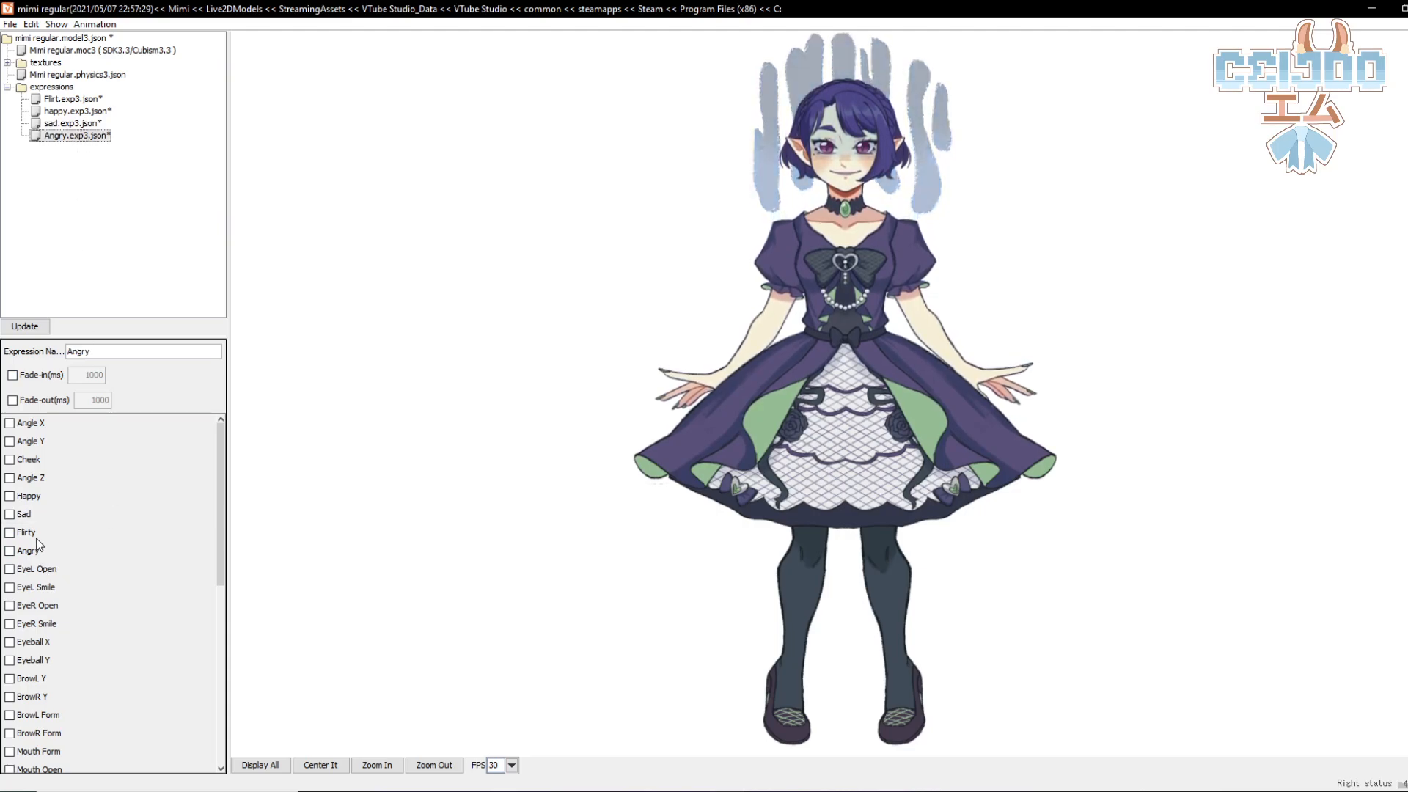
click(10, 551)
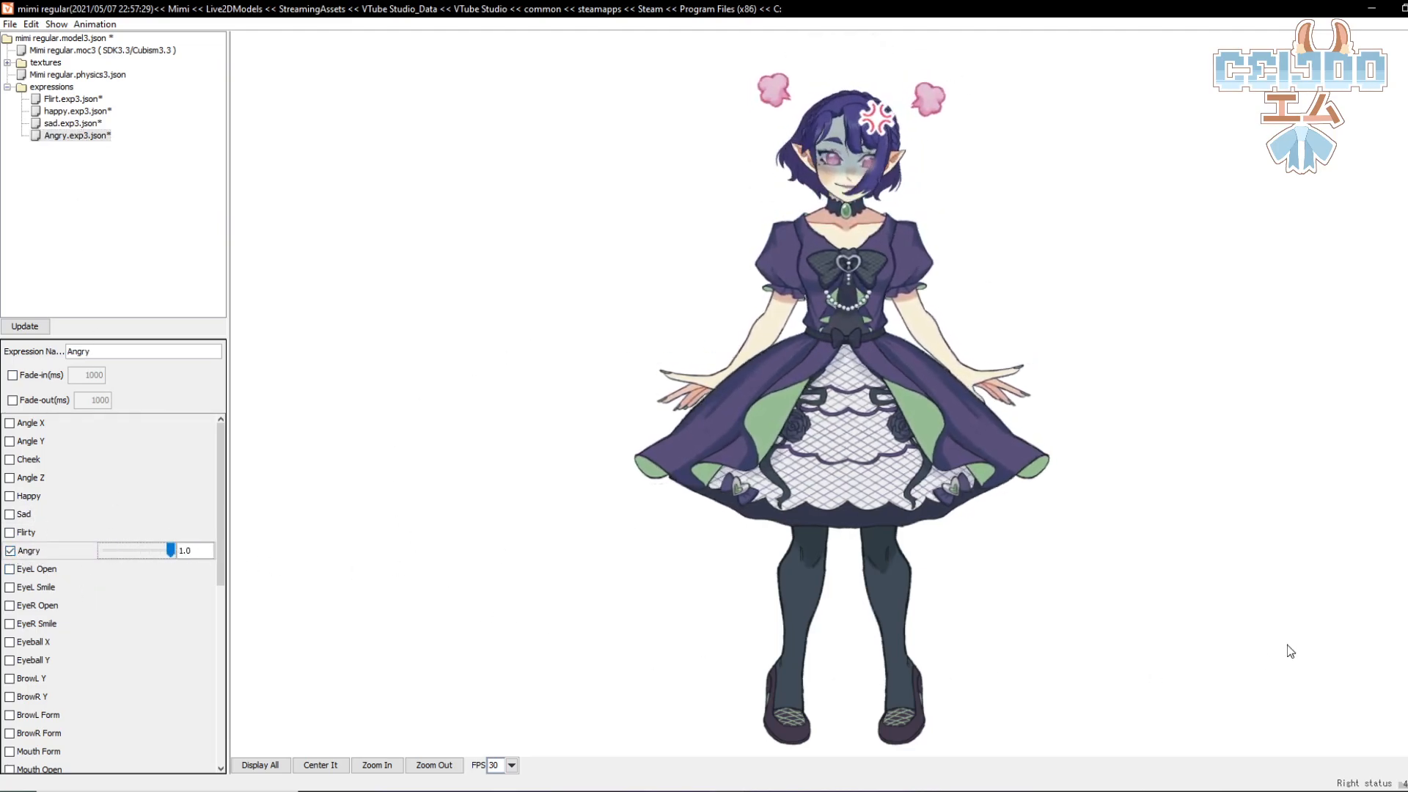
Step: Save mimi regular.model3.json in the Mimi folder, overwriting the existing file and including the related expression files
key(ctrl+s)
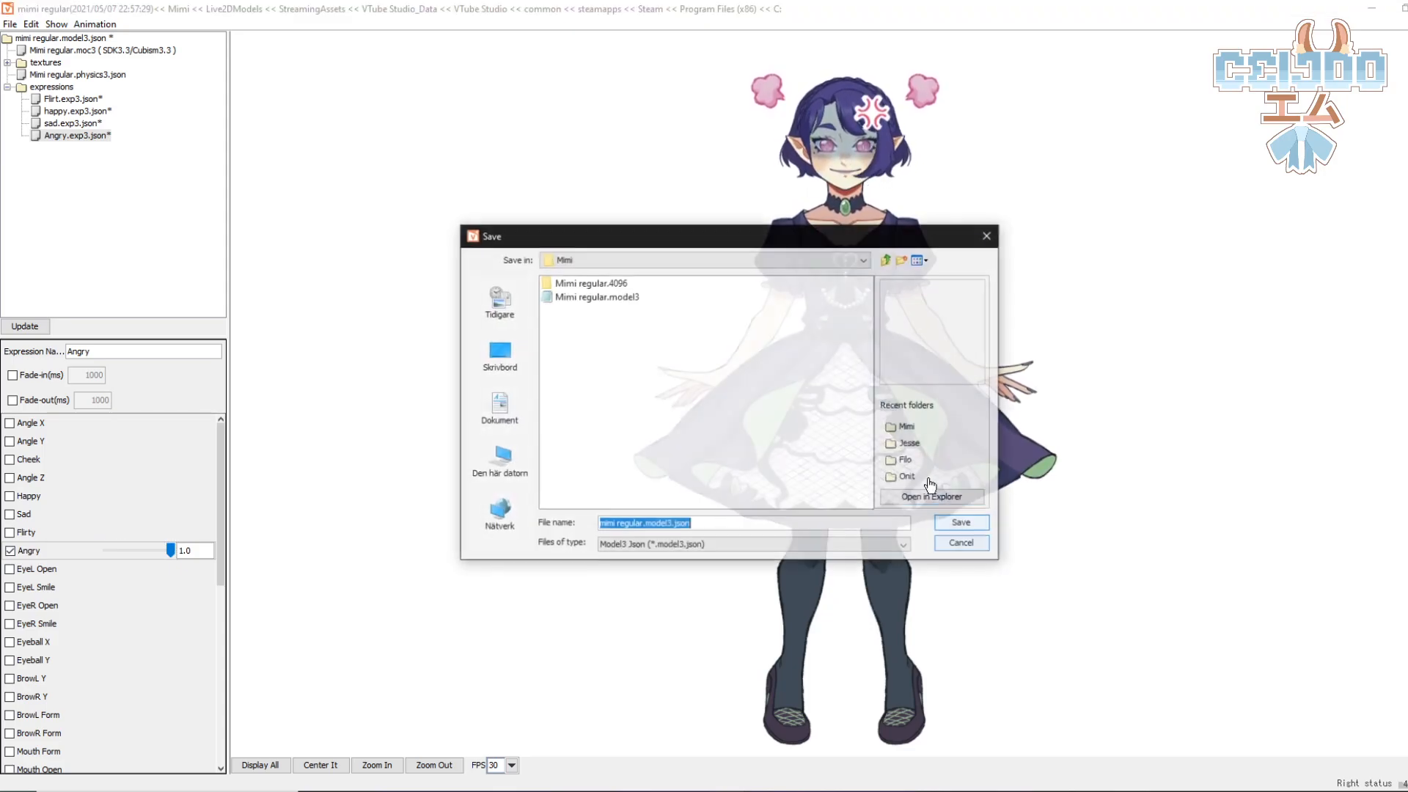
click(962, 525)
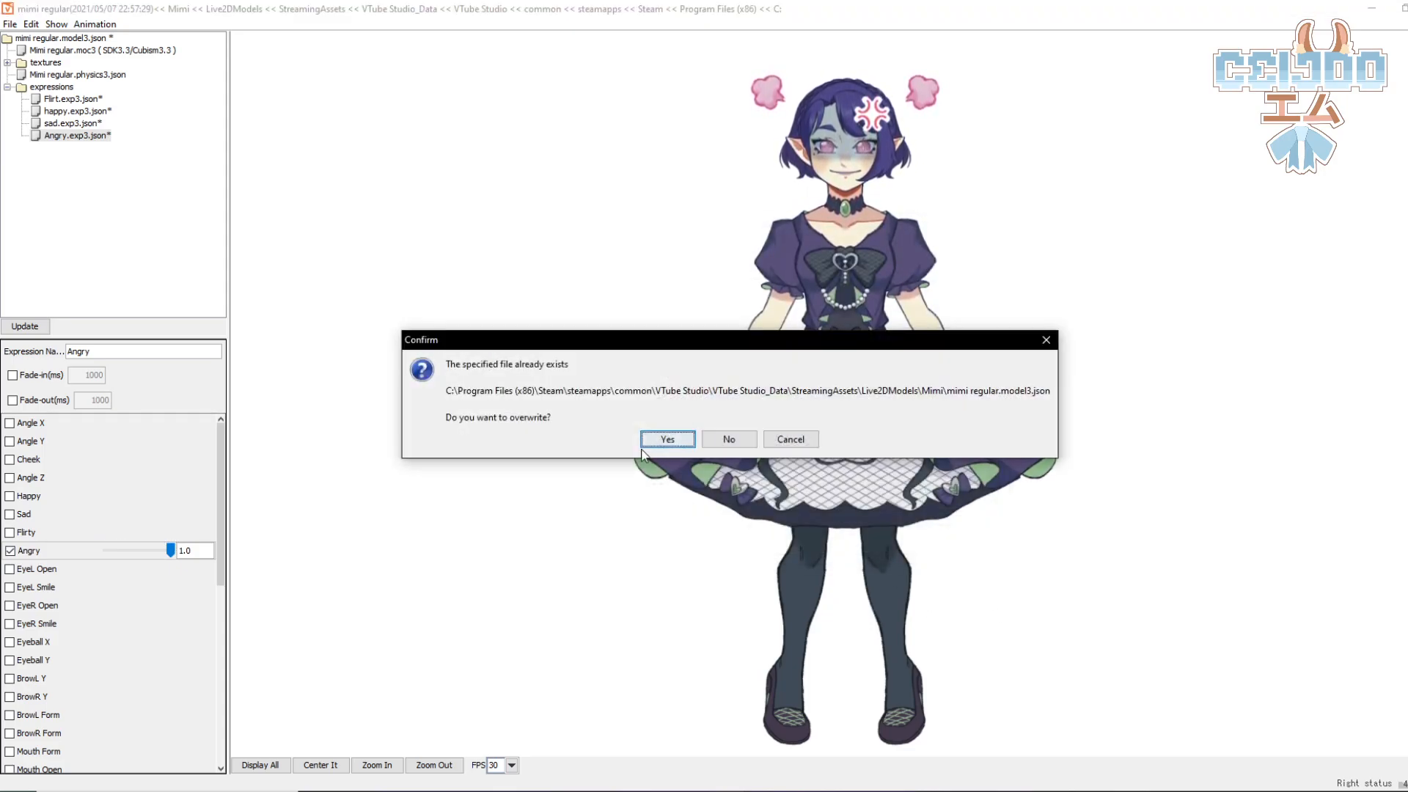
click(668, 442)
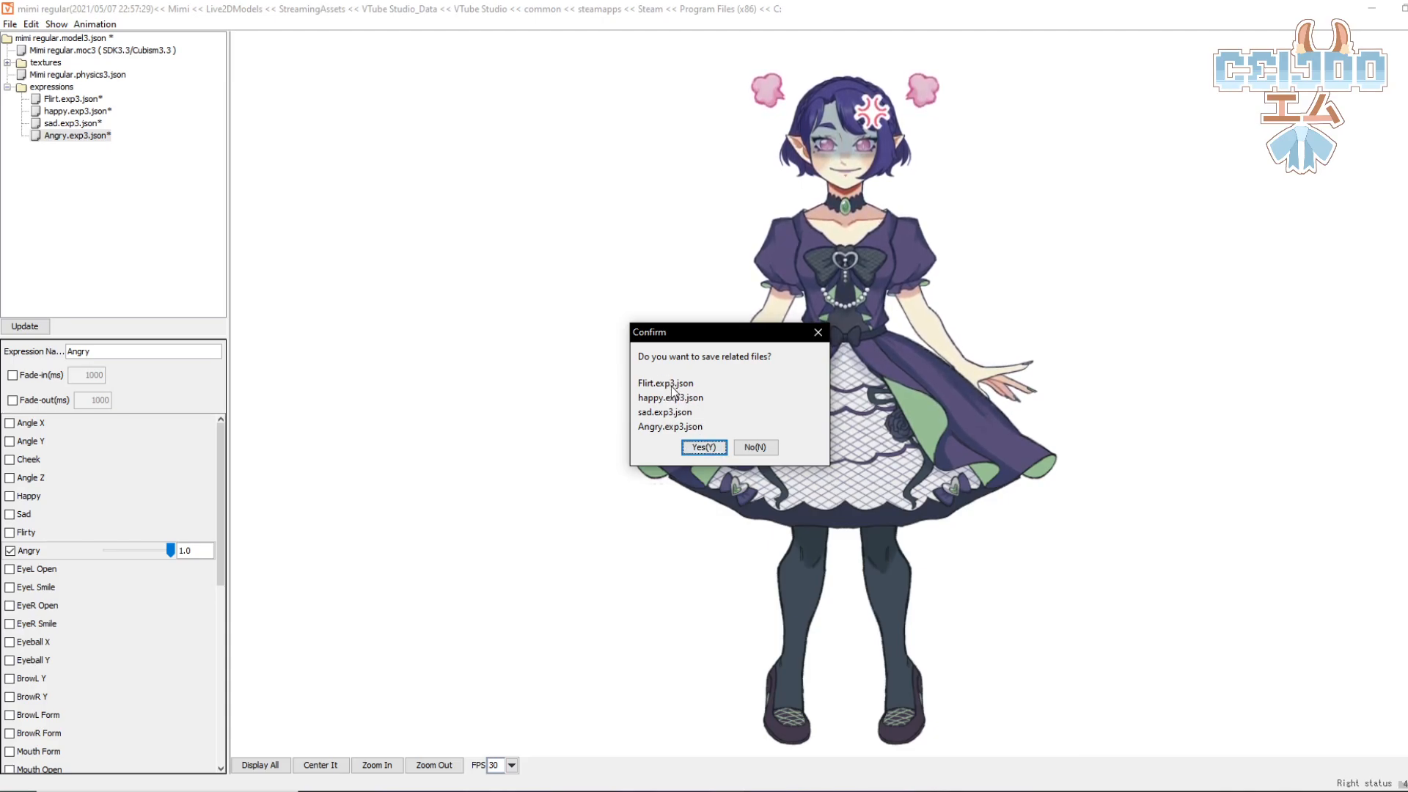
click(704, 447)
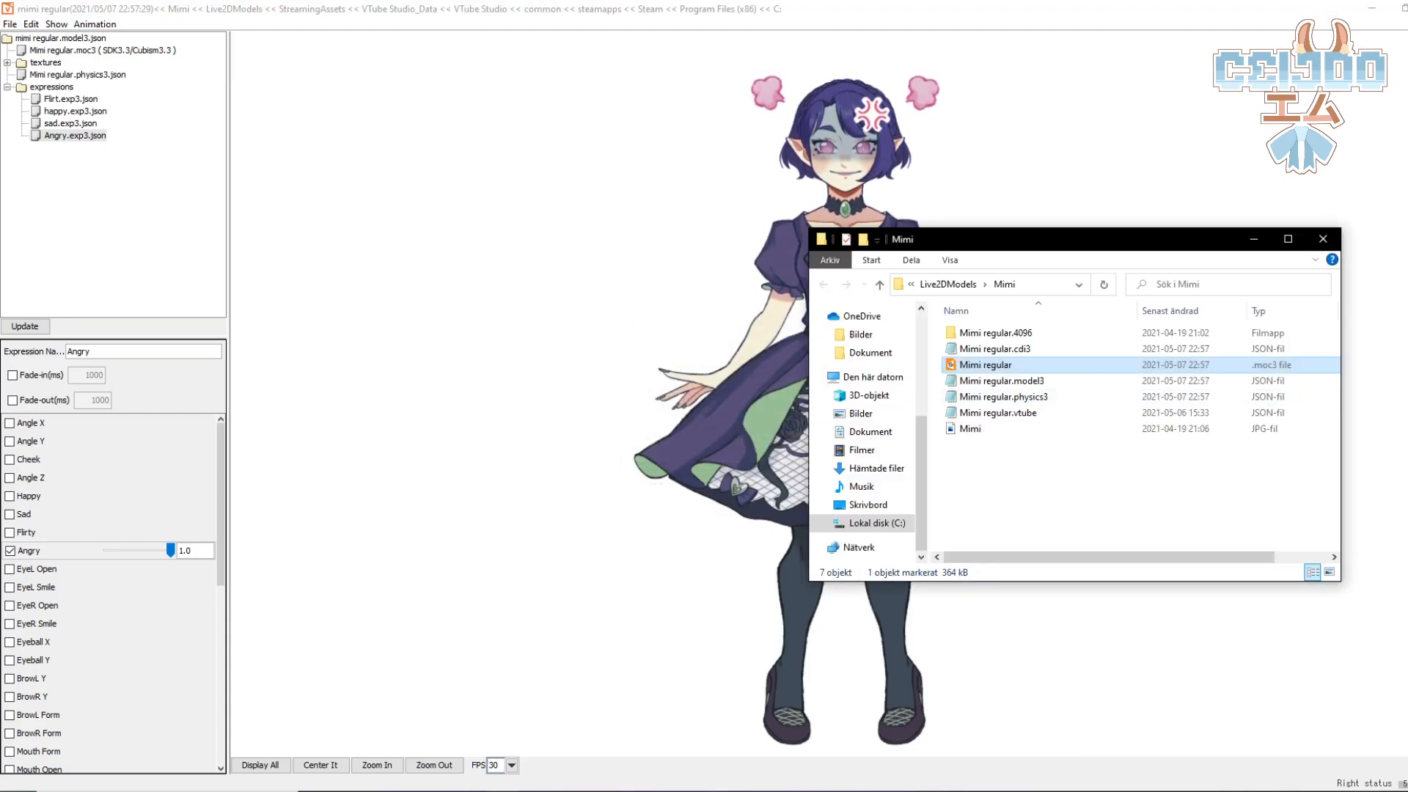
Step: Put away the Cubism Viewer windows and bring up the cc_showcase text file in Notepad beside the Mimi folder
click(1369, 7)
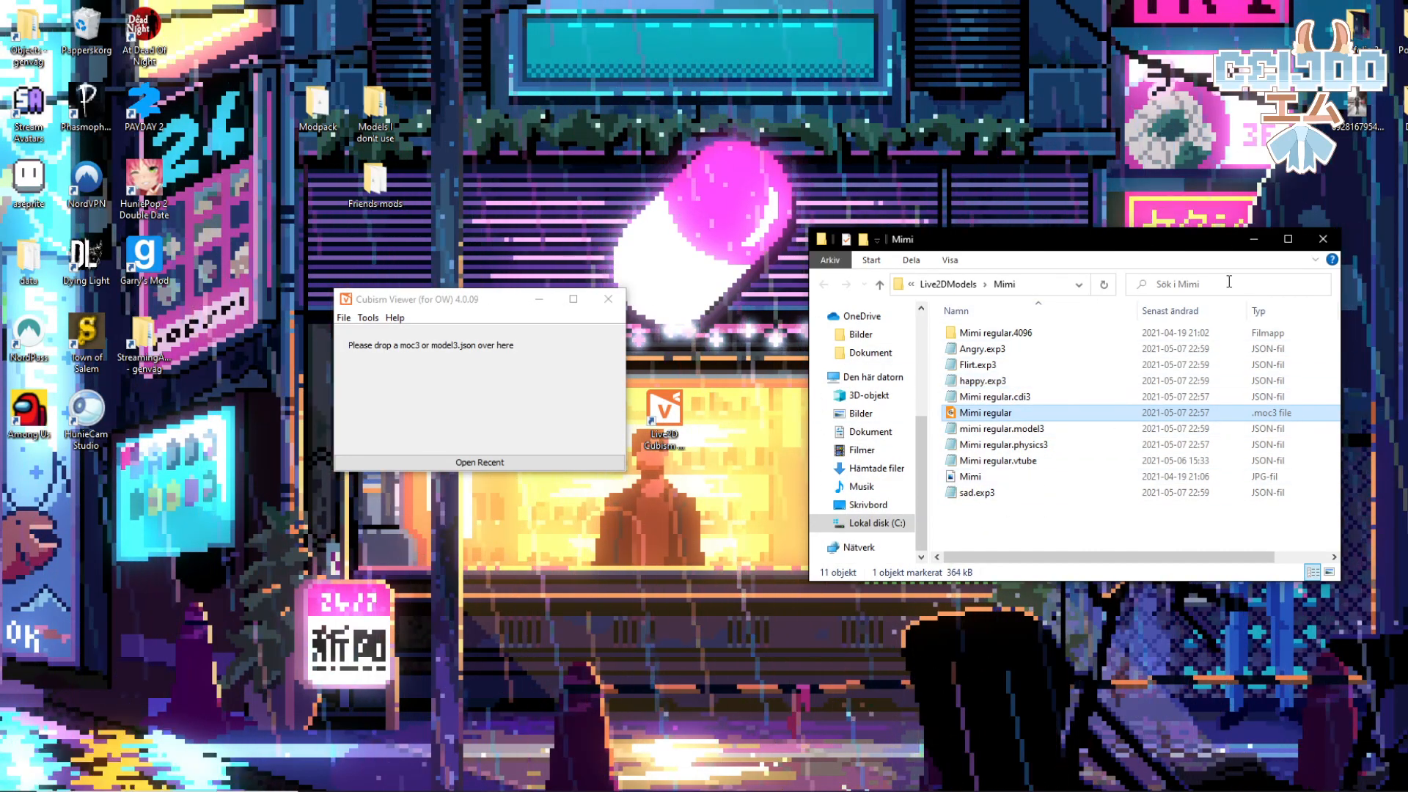
click(608, 299)
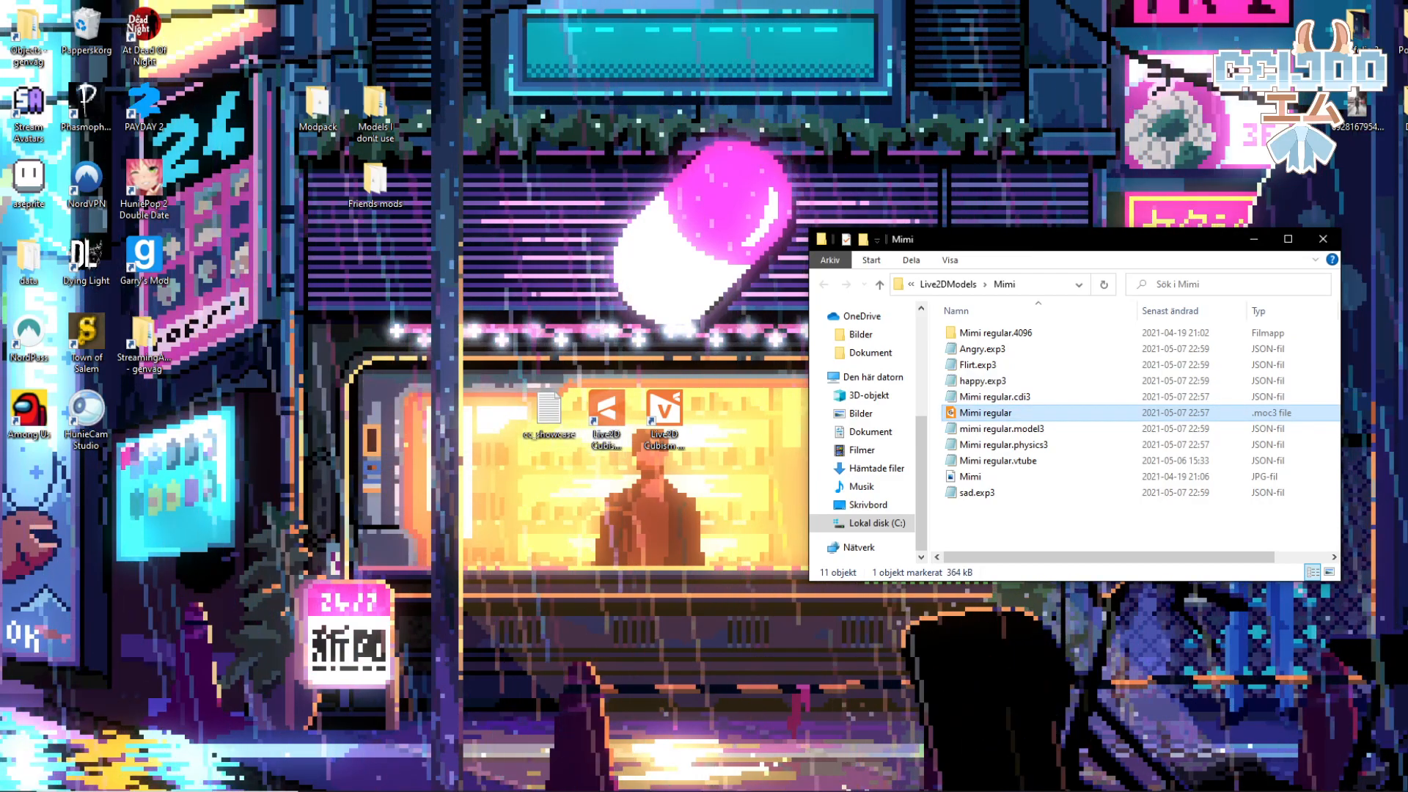
click(693, 790)
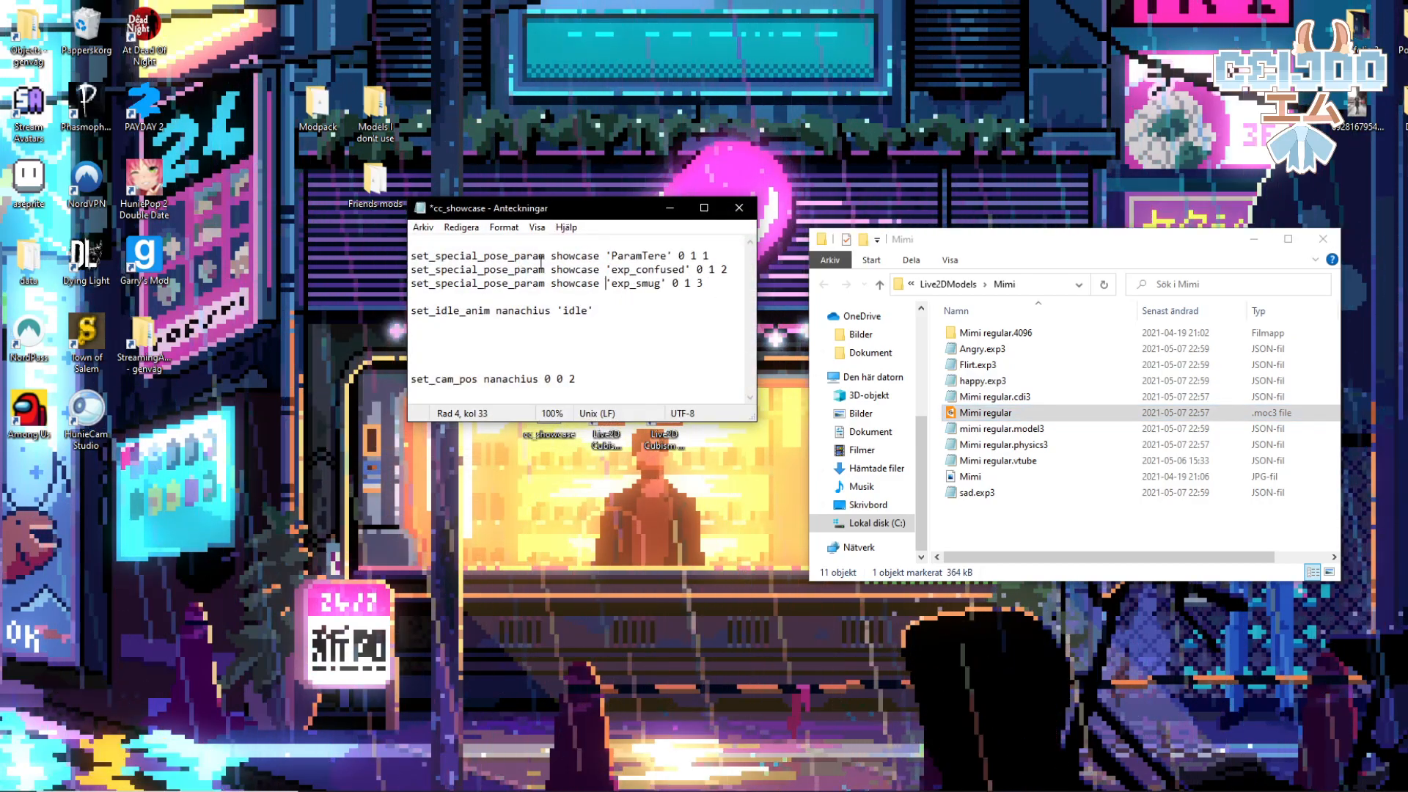
drag(429, 255, 412, 324)
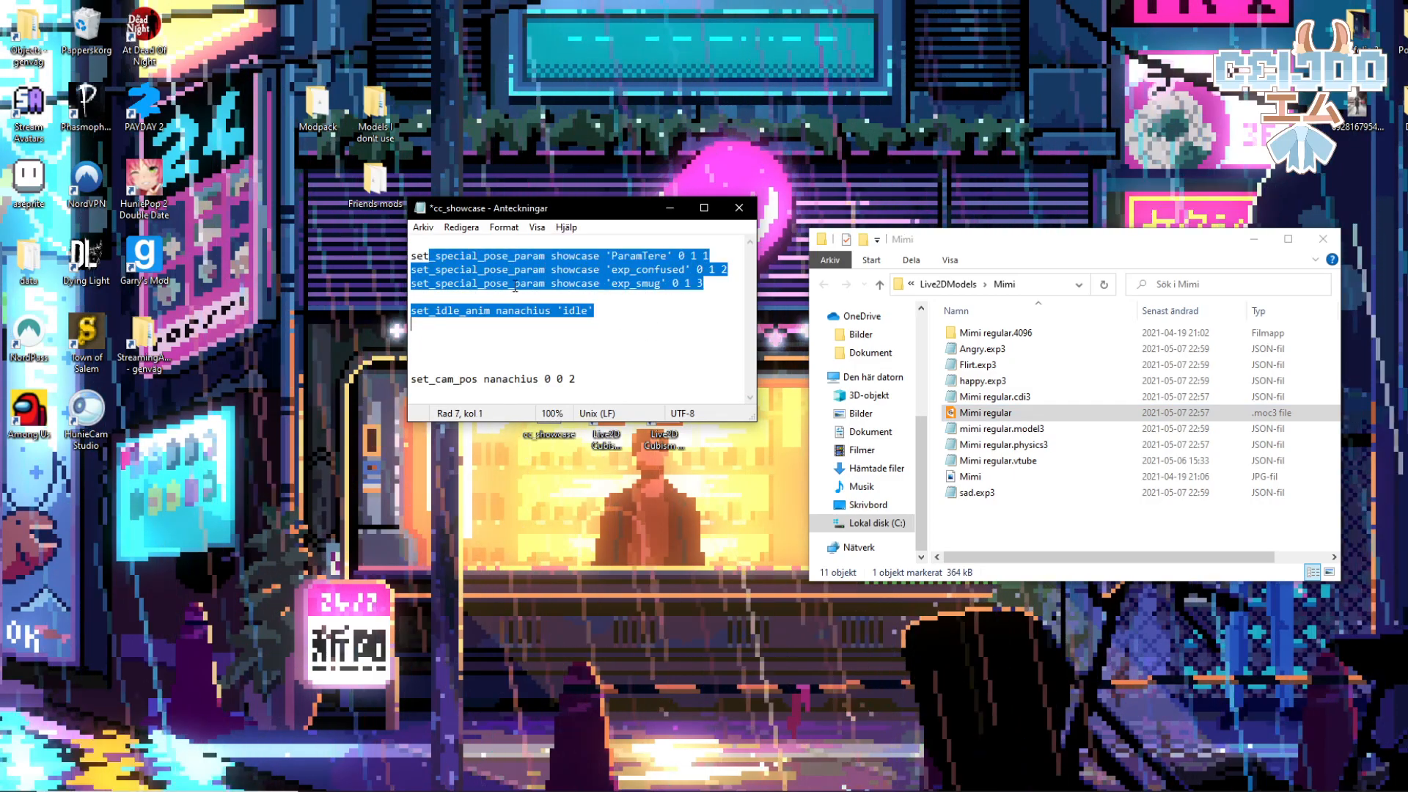
drag(445, 209, 514, 314)
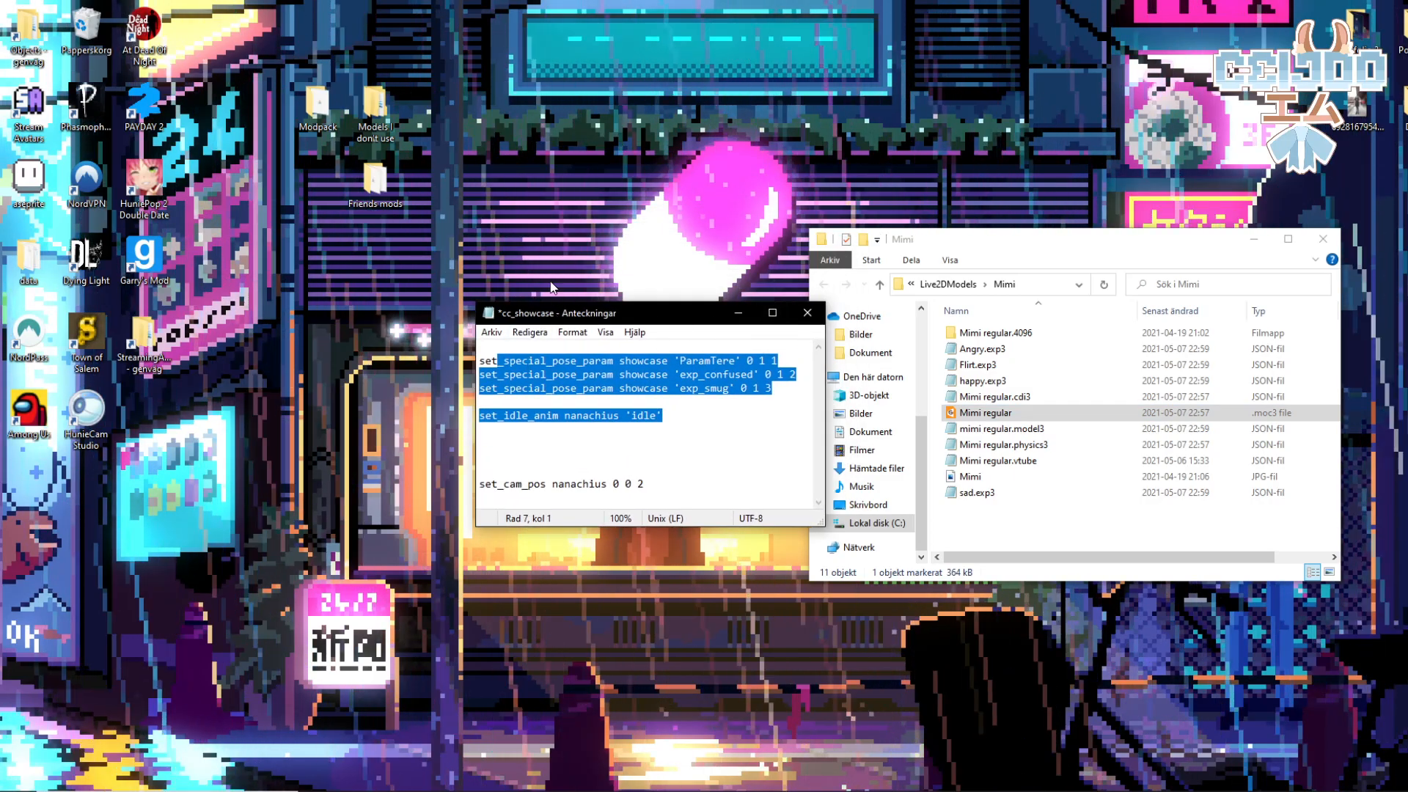
right_click(317, 219)
mouse_move(381, 362)
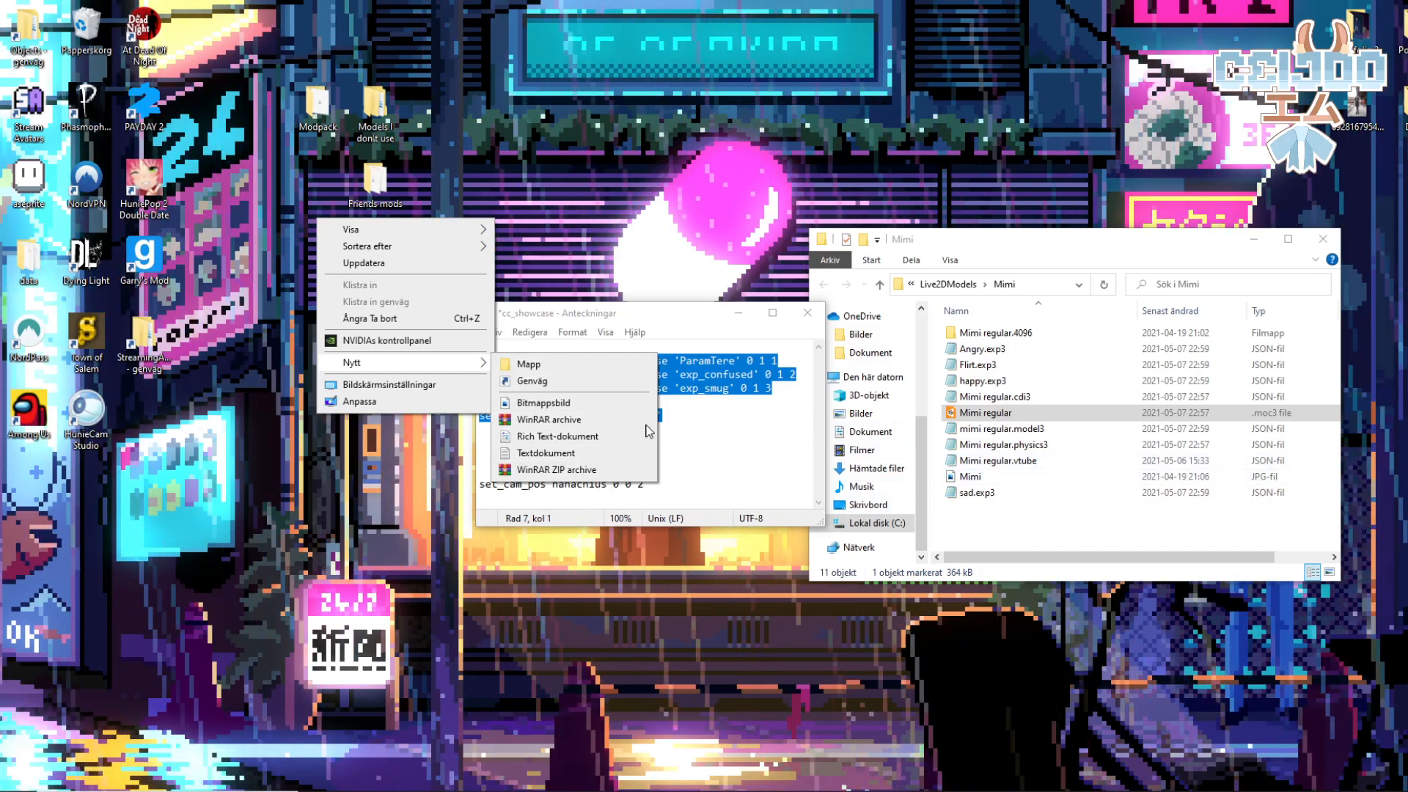
click(754, 626)
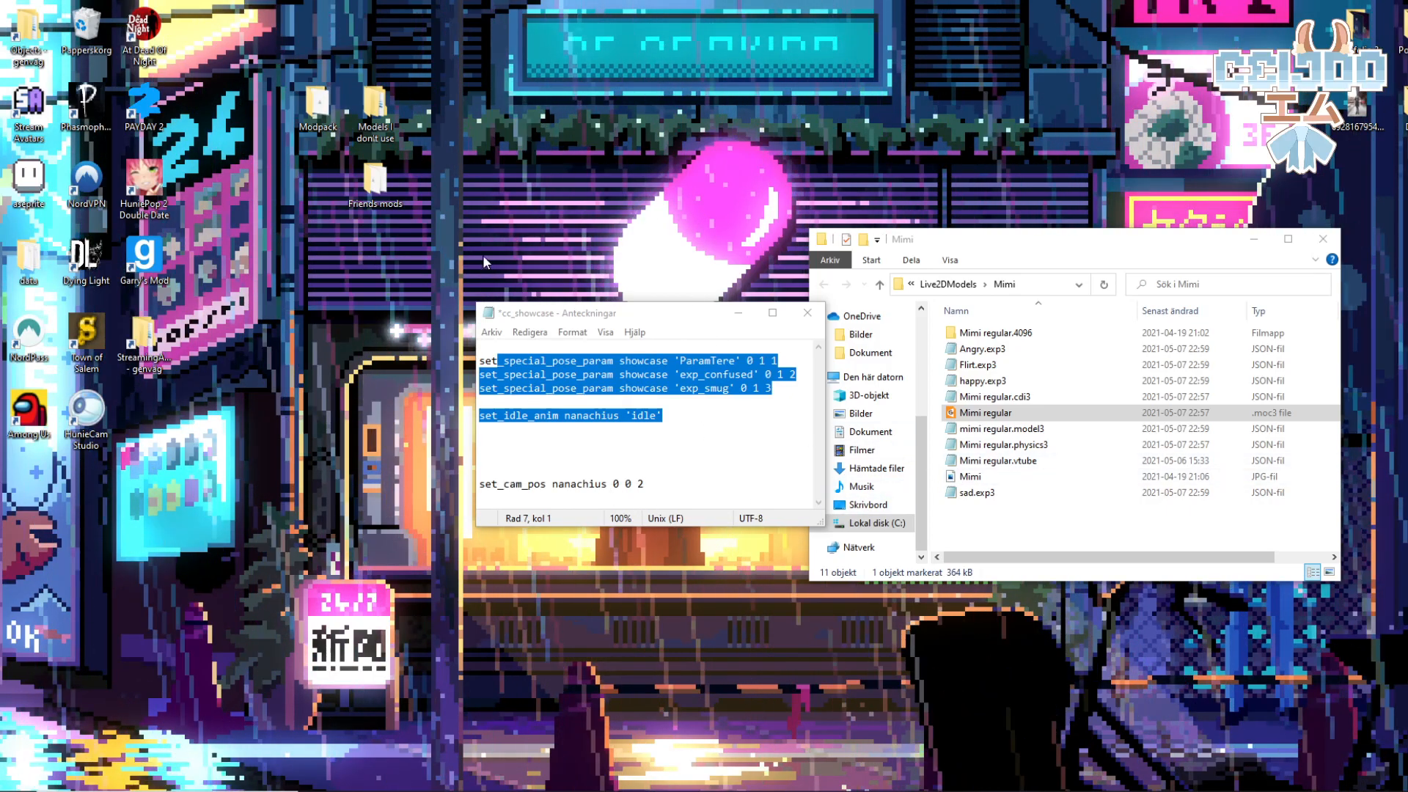
Step: Maximize the cc_showcase text file and replace showcase with Mimi in the first set_special_pose_param line
click(618, 395)
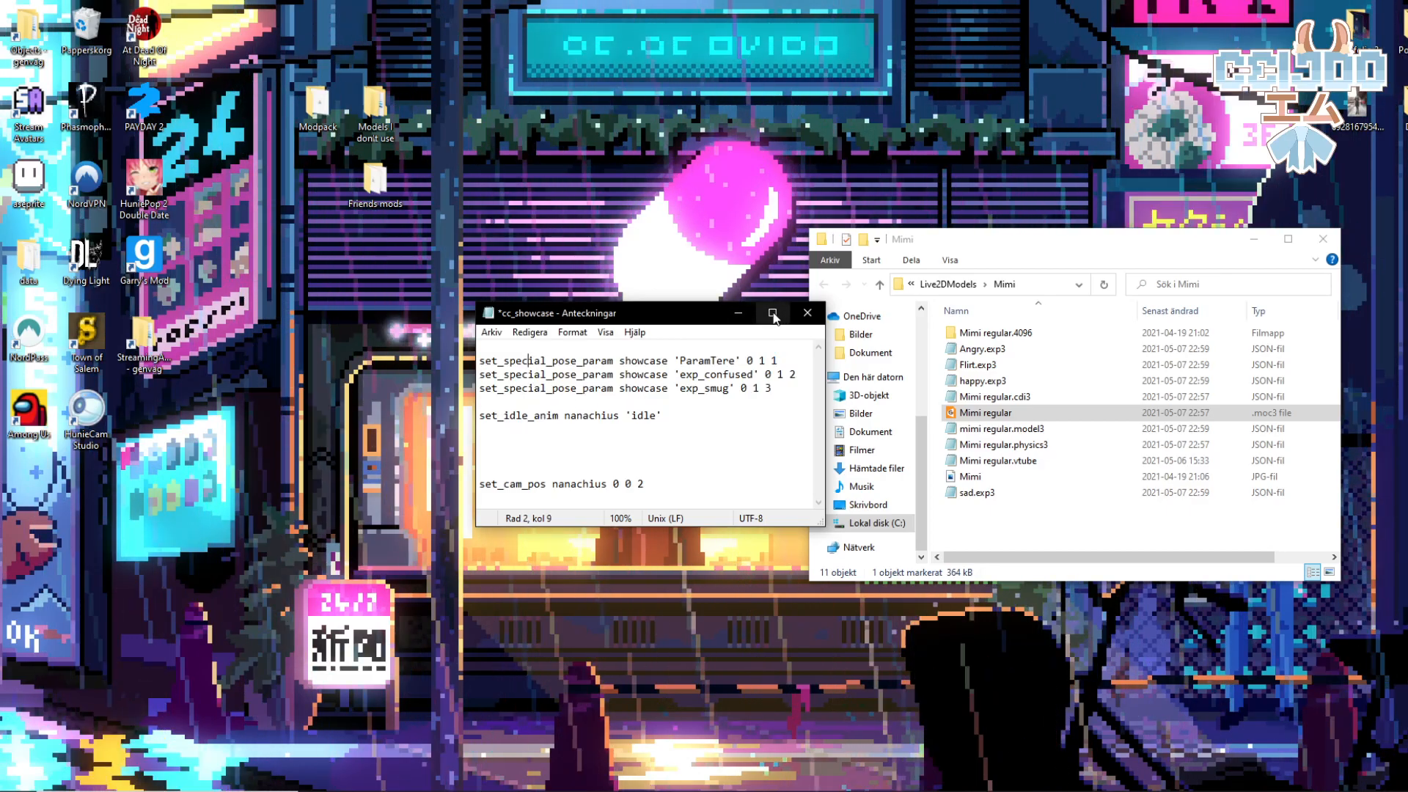
click(772, 312)
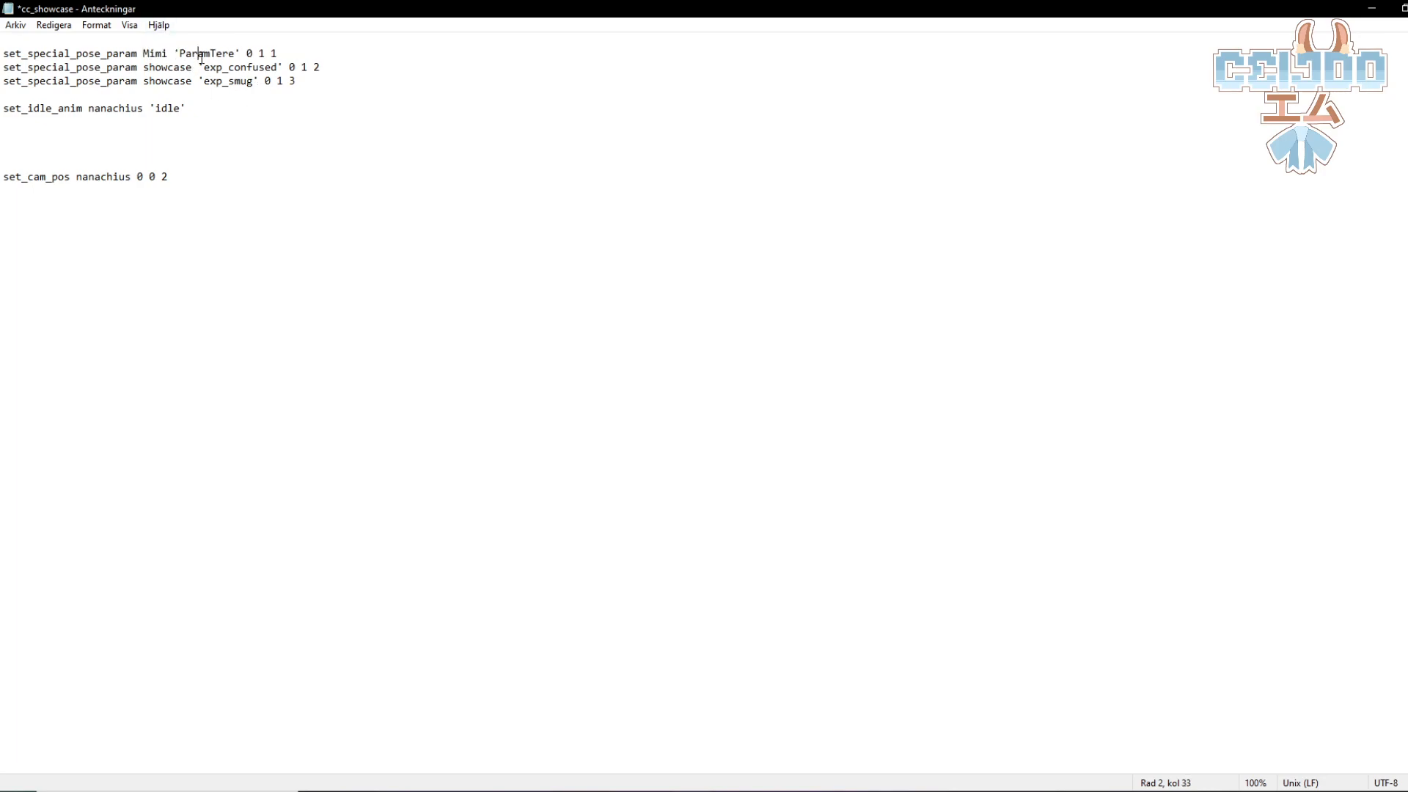
Step: Look up the Happy parameter's ID in Cubism Editor and replace ParamTere with Happy in the first cc_showcase line
key(alt+Tab)
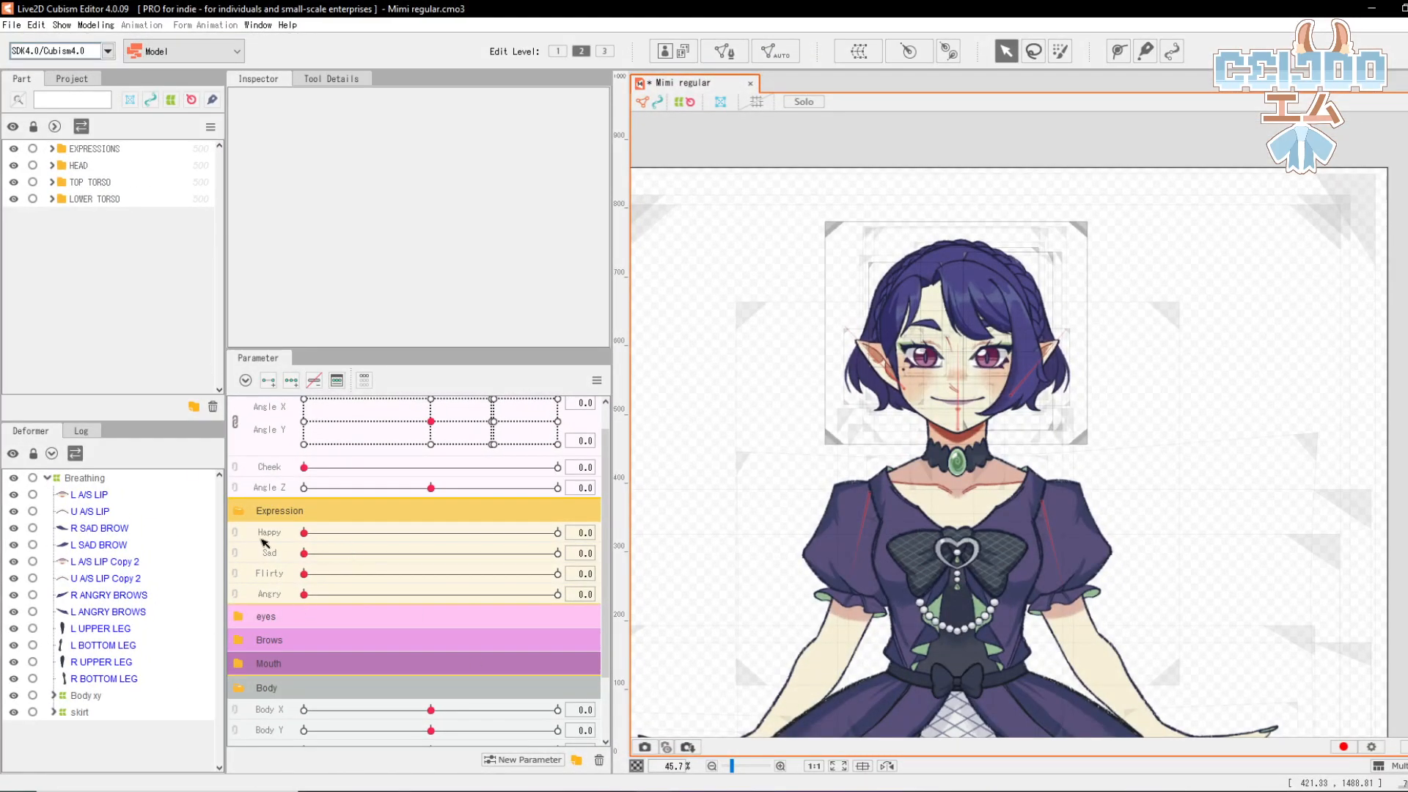
right_click(280, 537)
click(297, 547)
double_click(649, 351)
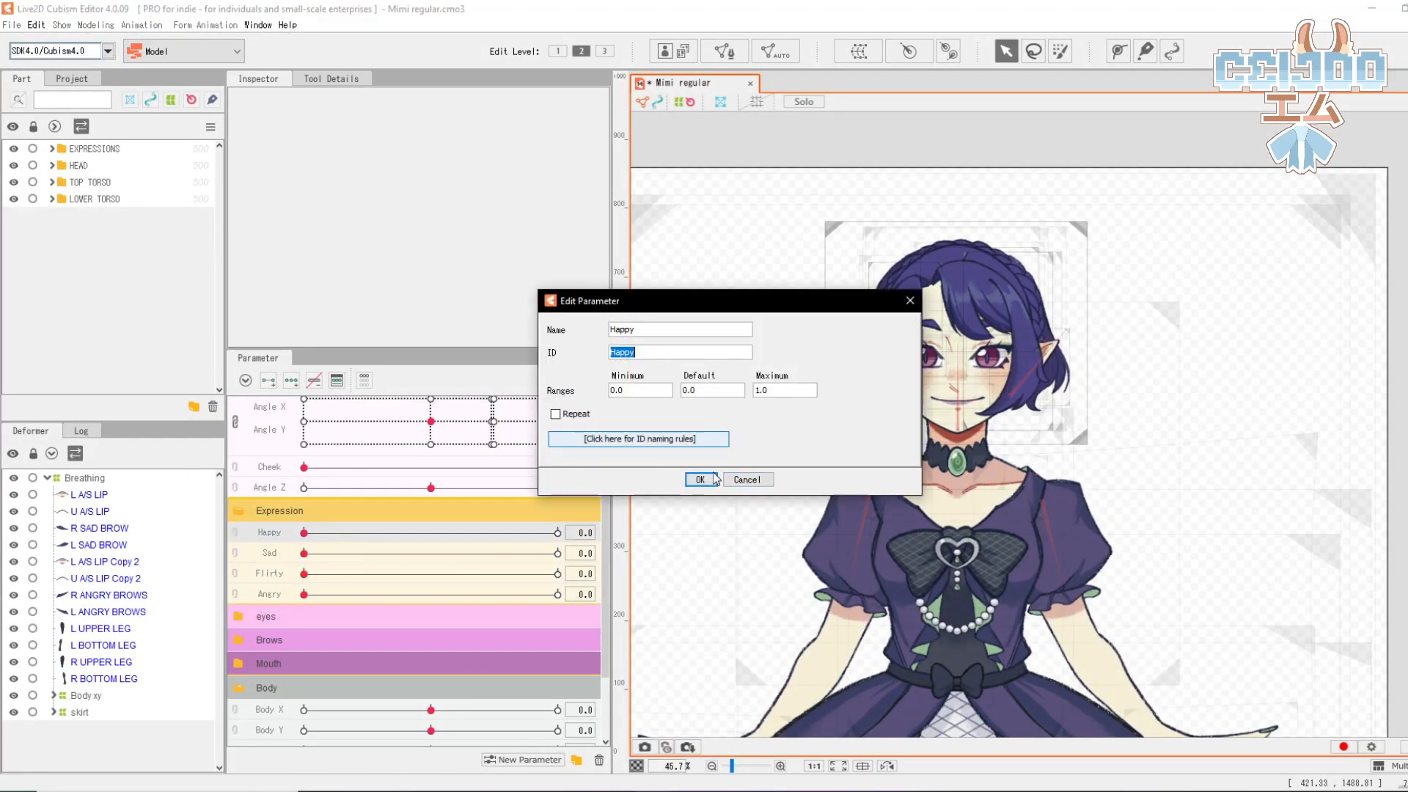
key(alt+Tab)
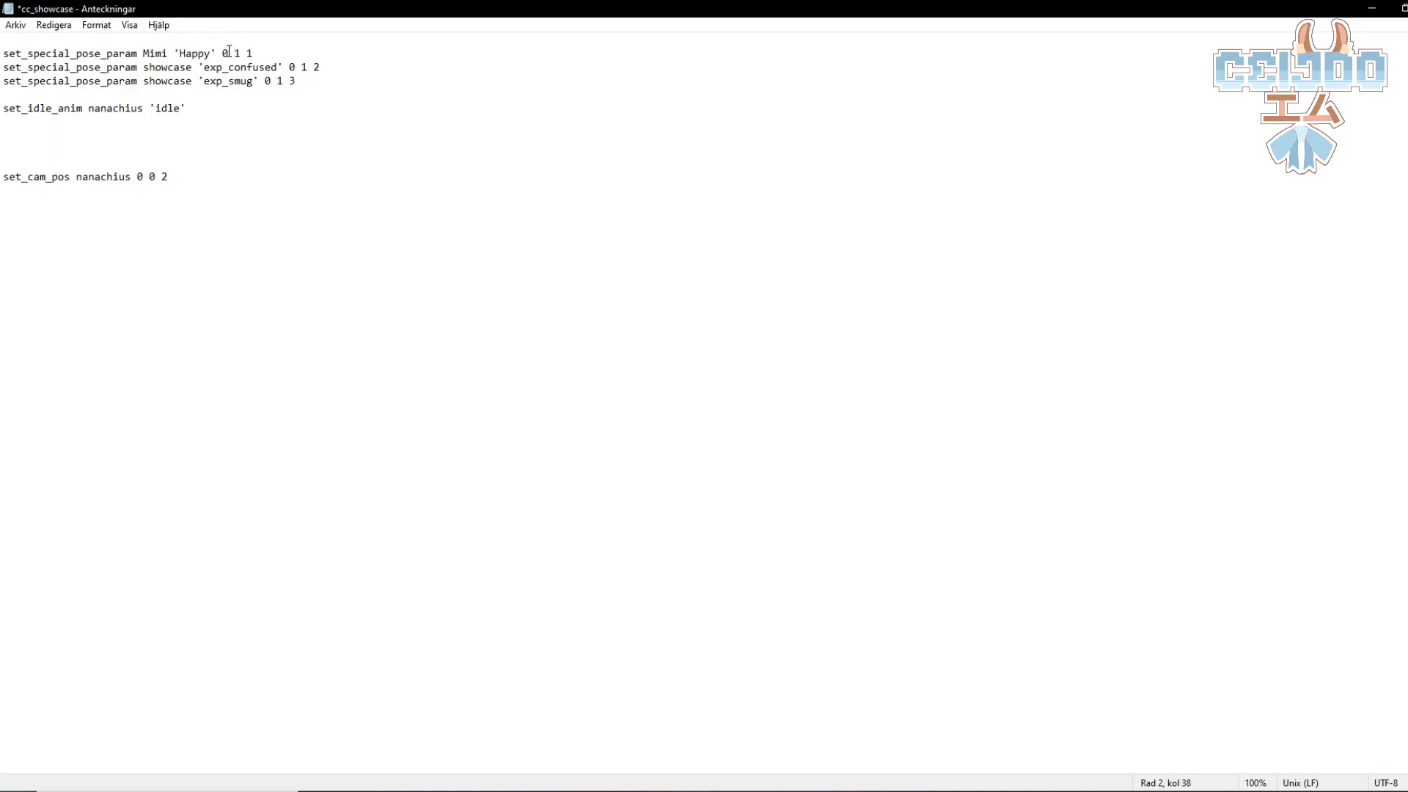
Step: Compare the Happy parameter's range values in Cubism Editor with the numbers at the end of the first script line
click(652, 790)
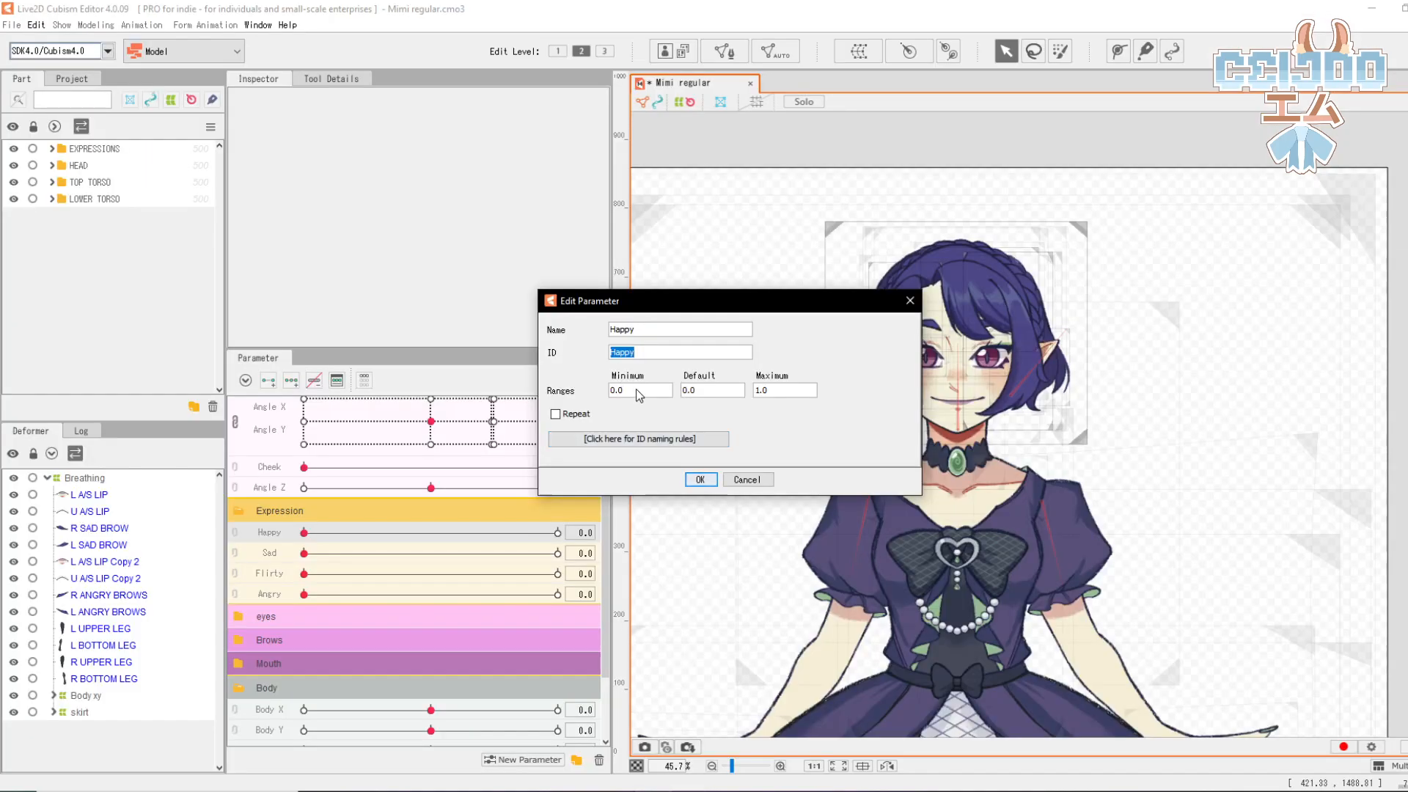
click(640, 391)
click(687, 791)
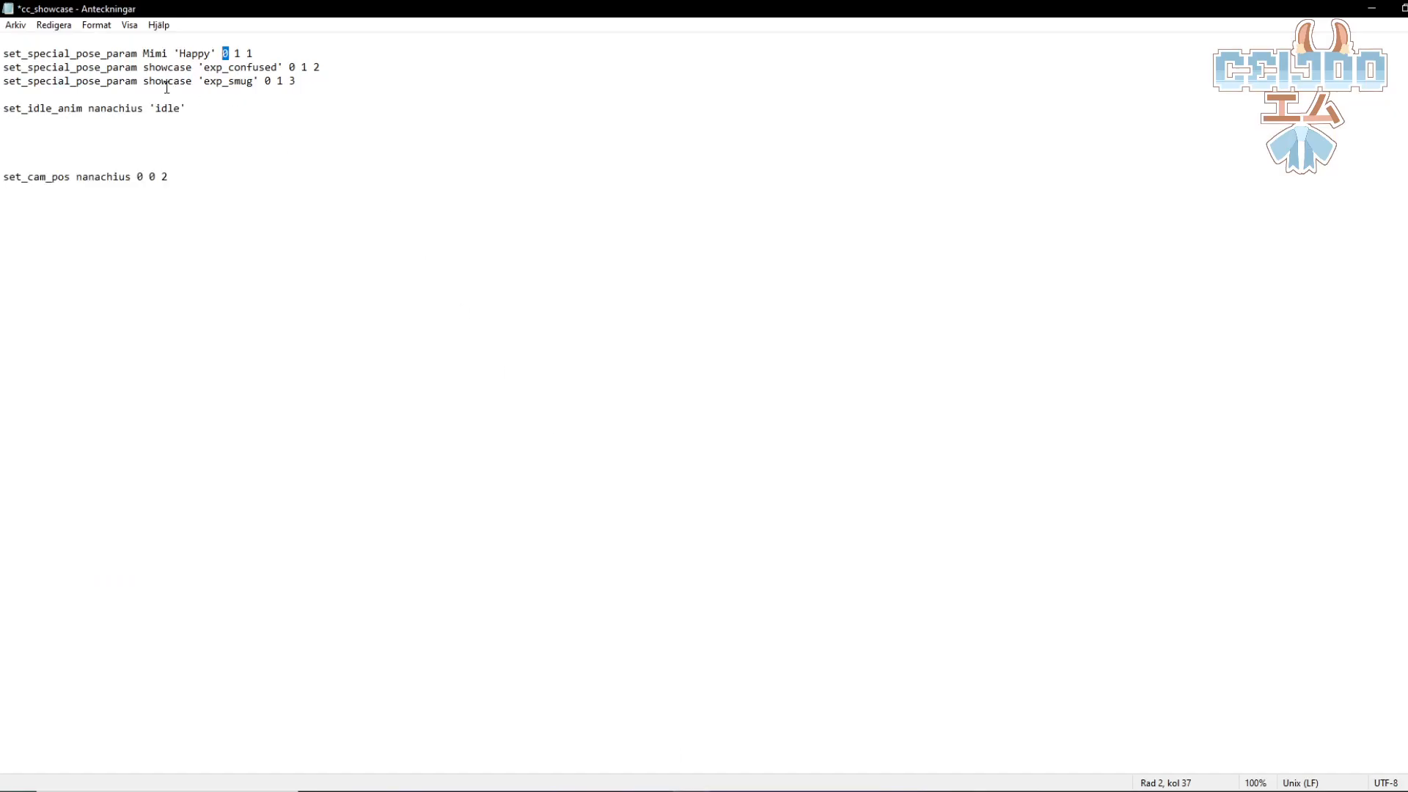
key(alt+Tab)
key(alt+Tab)
Step: Restore the cc_showcase Notepad window and save the script to the desktop as cc_showcase.cfg with the file type Alla filer
click(1404, 8)
click(488, 332)
click(488, 332)
click(486, 332)
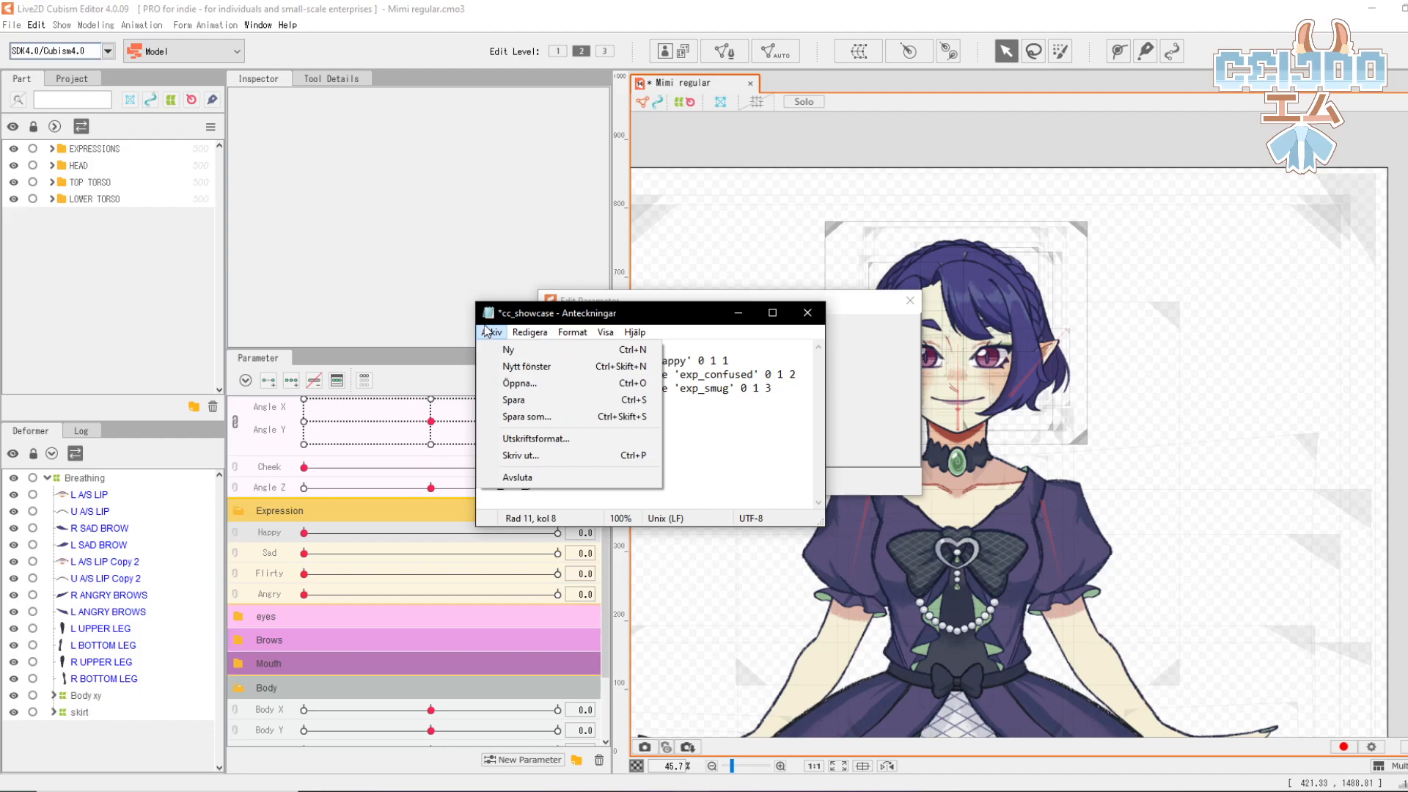
click(551, 415)
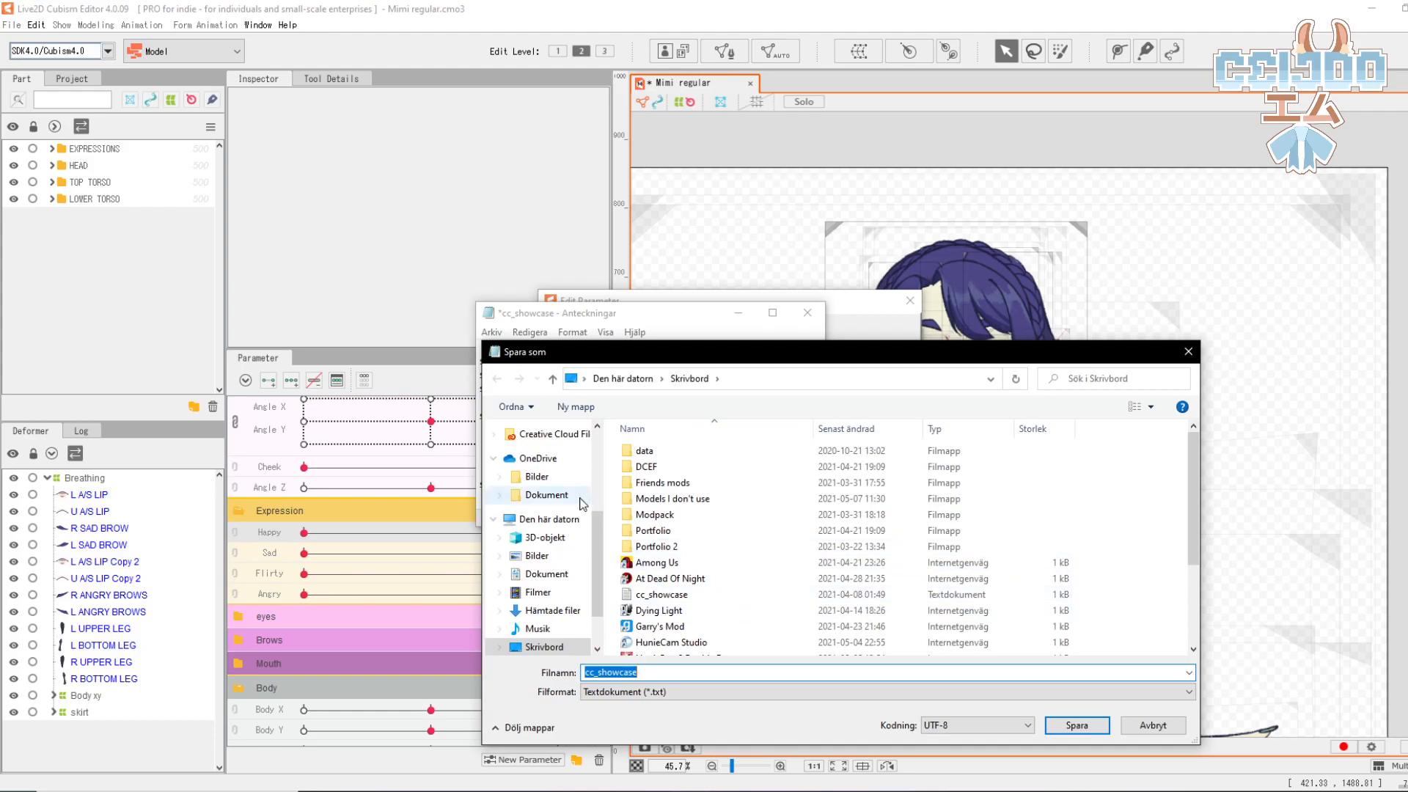
click(680, 698)
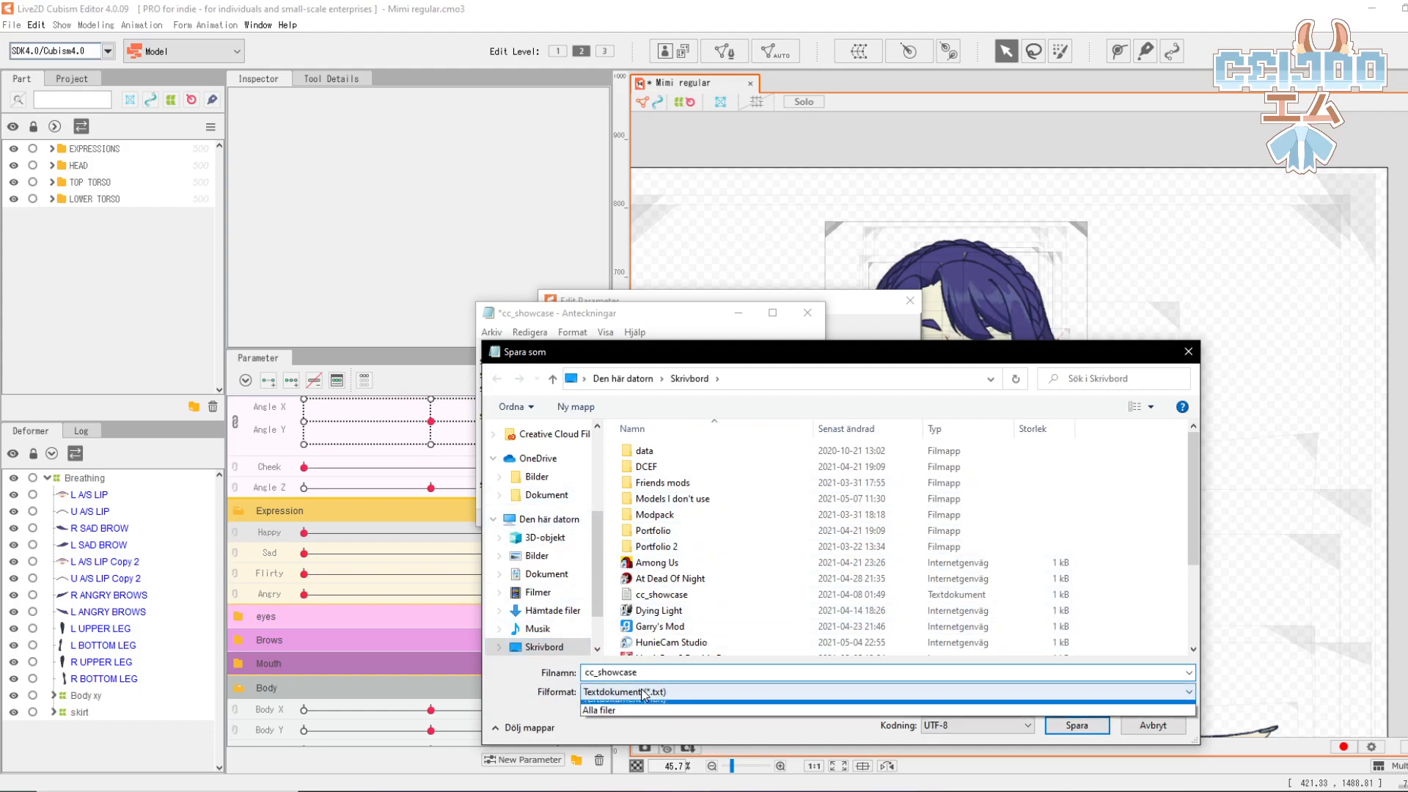
click(600, 718)
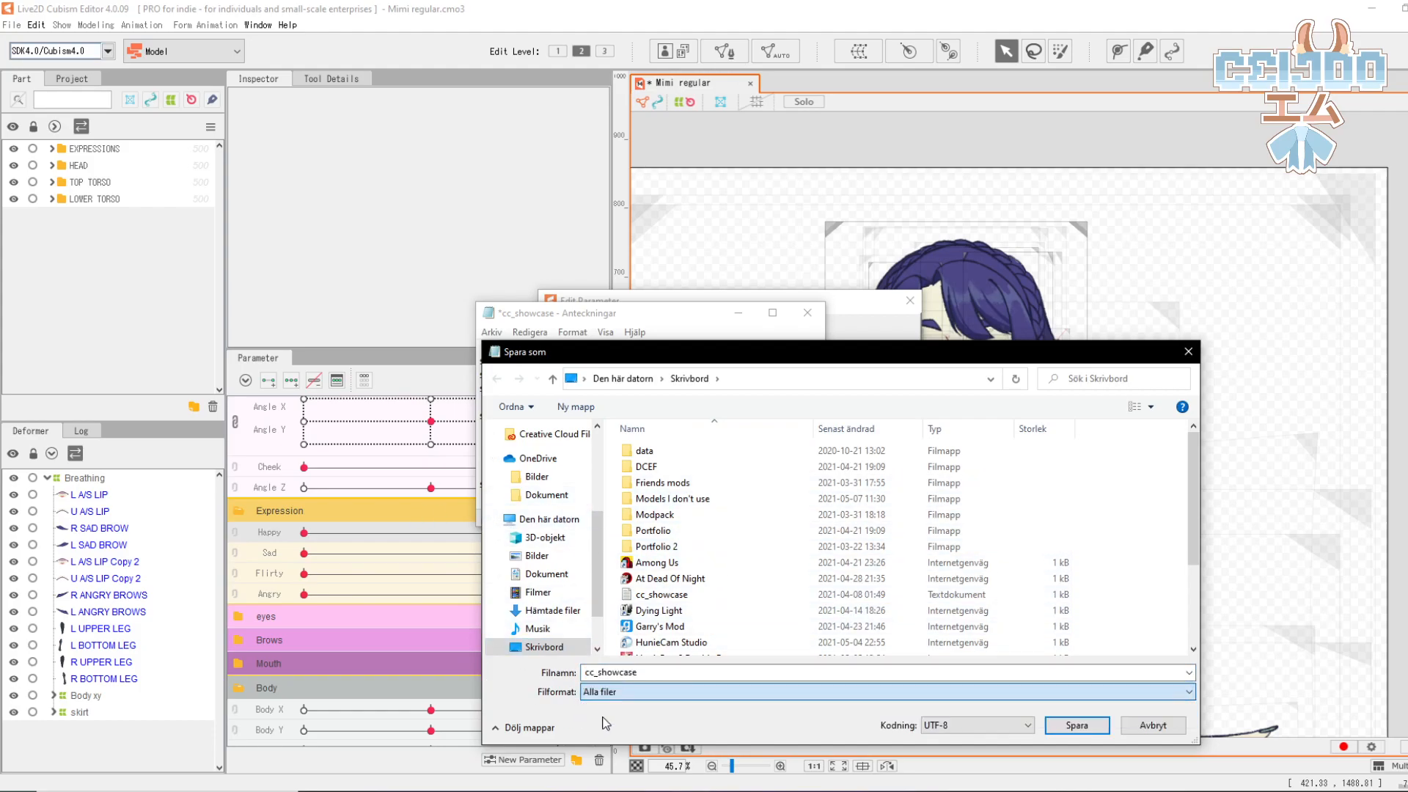
double_click(657, 673)
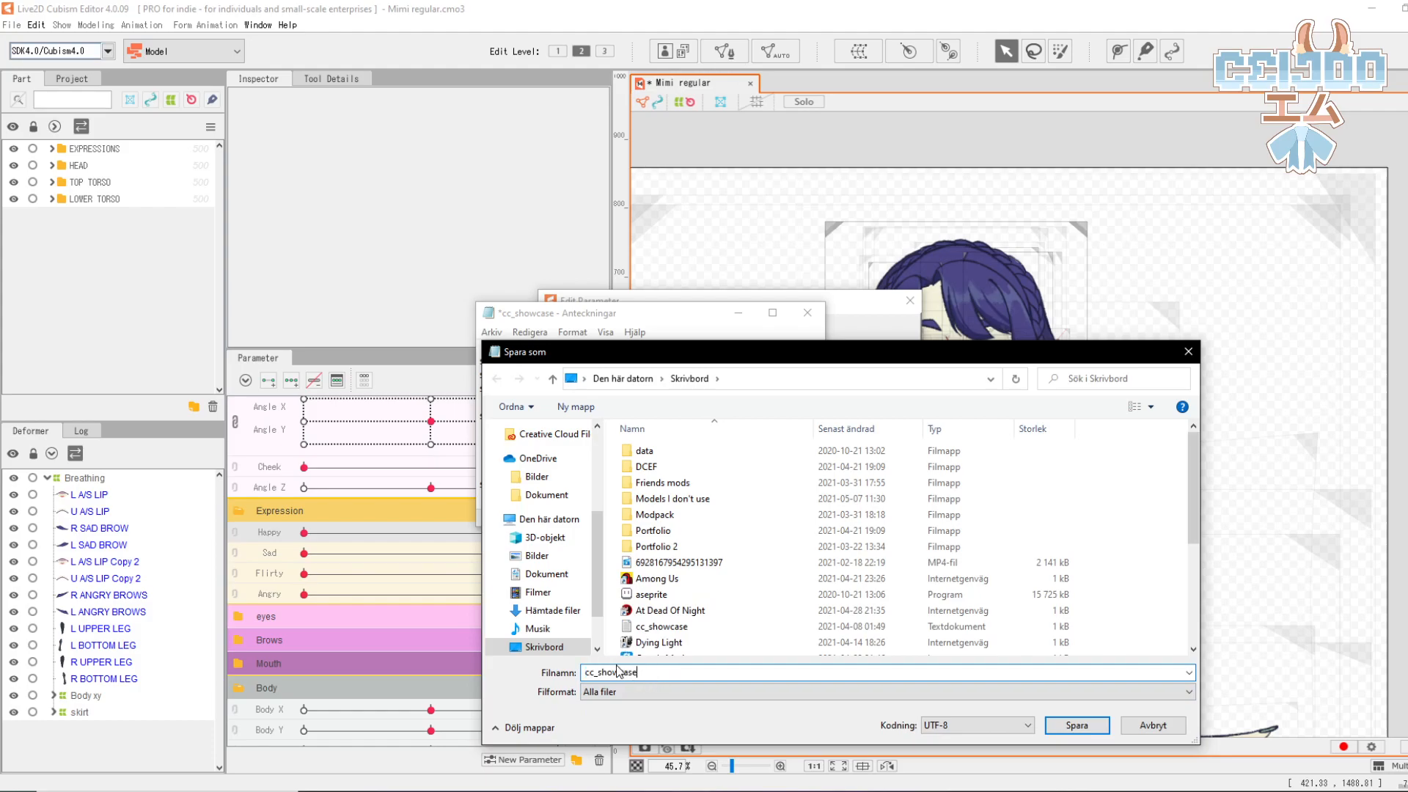
text(.cfg)
key(Return)
Step: Close the Happy parameter's Edit Parameter dialog and move the newly saved cc_showcase file out of the desktop's icon column
key(alt+Tab)
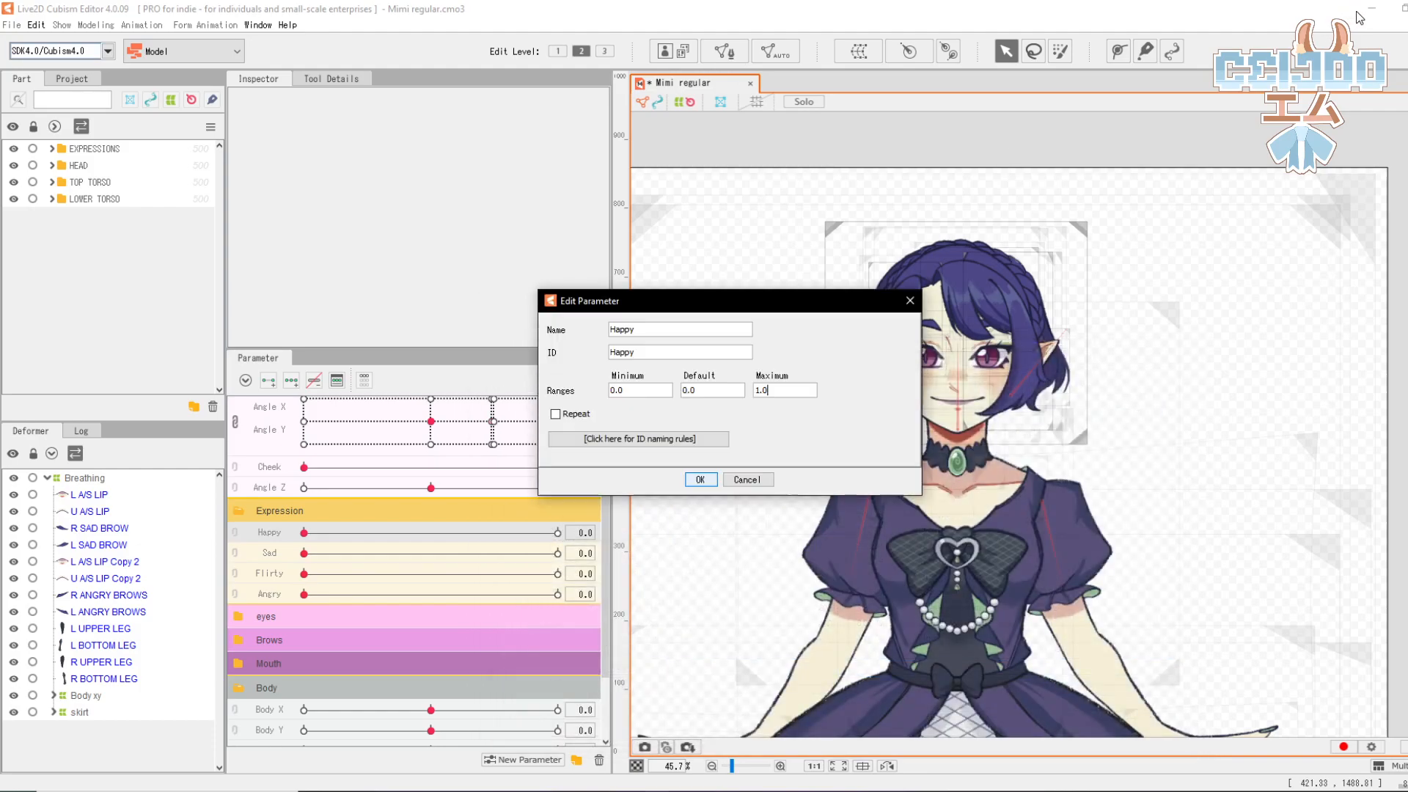
click(700, 480)
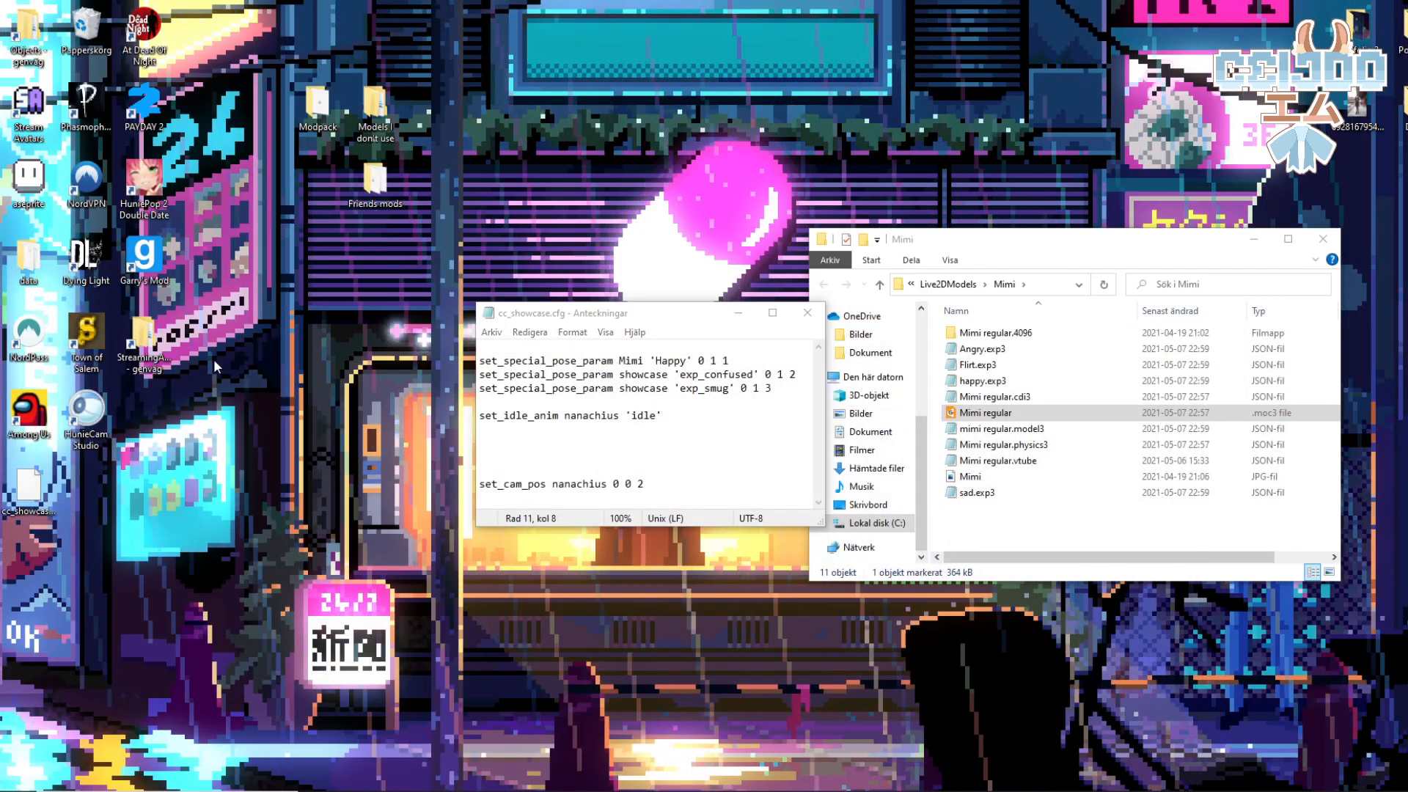
click(25, 503)
drag(23, 500, 431, 273)
Step: Close the cc_showcase.cfg Notepad window and the Mimi folder window
click(806, 322)
click(806, 321)
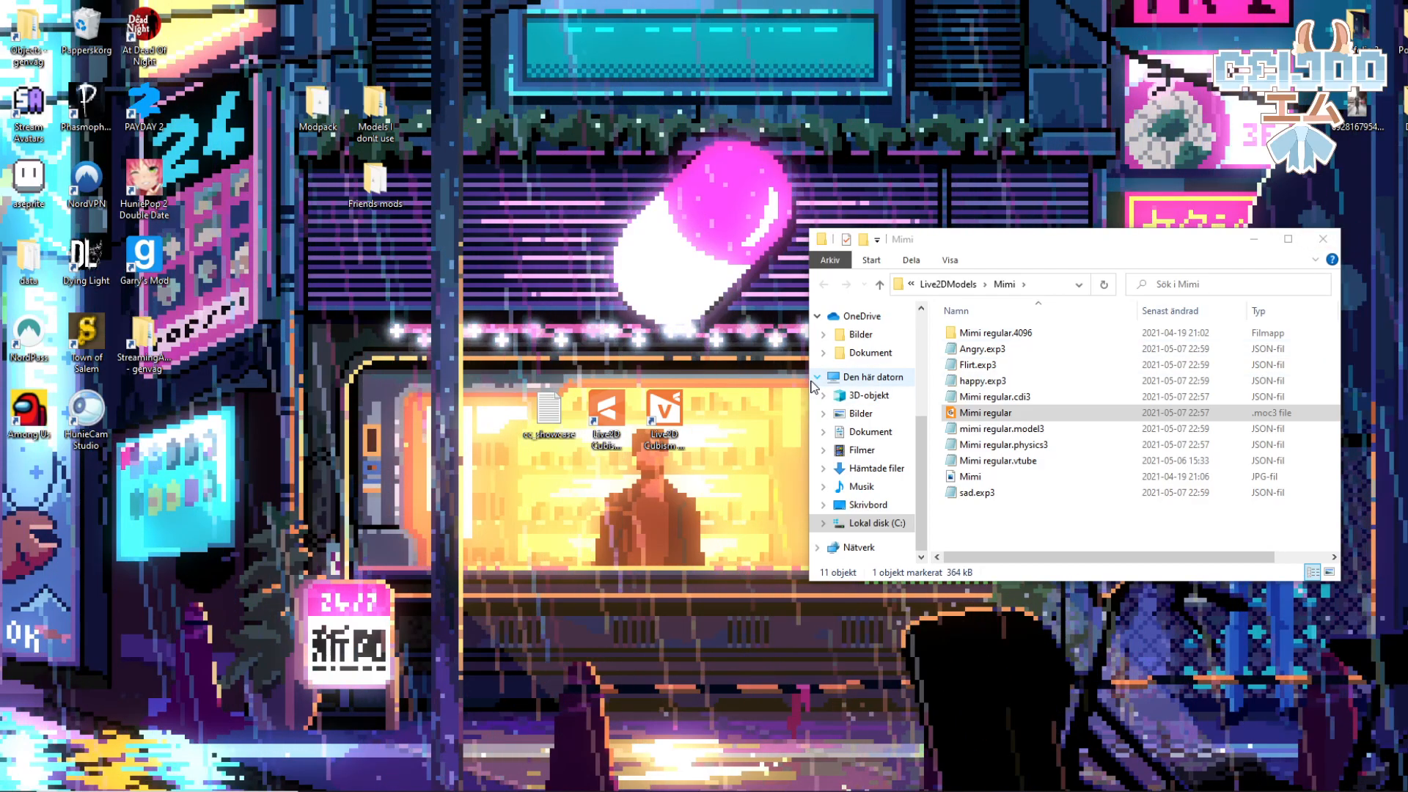
click(1323, 239)
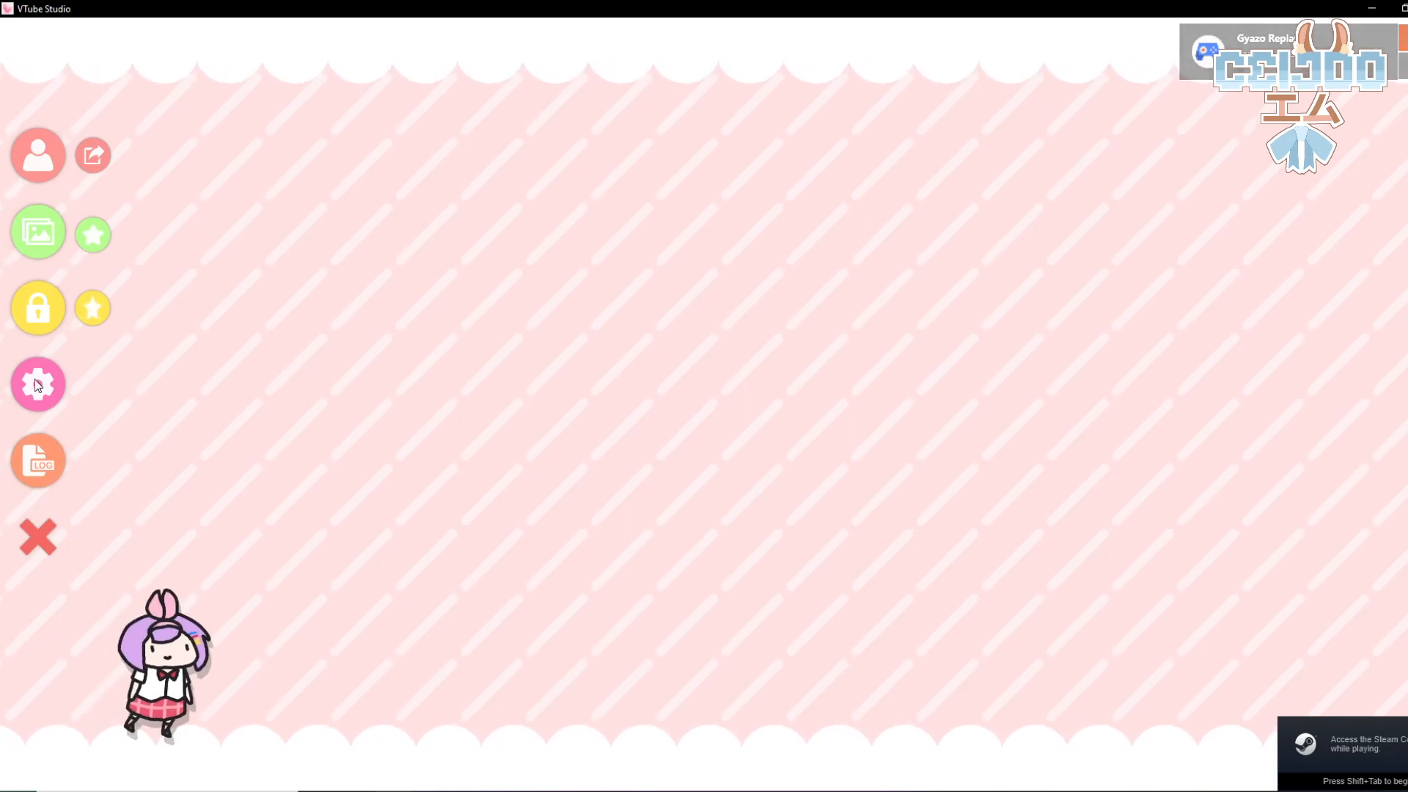
Step: Switch to VTube Studio and load the Mimi regular model from the model list
click(35, 379)
click(1376, 44)
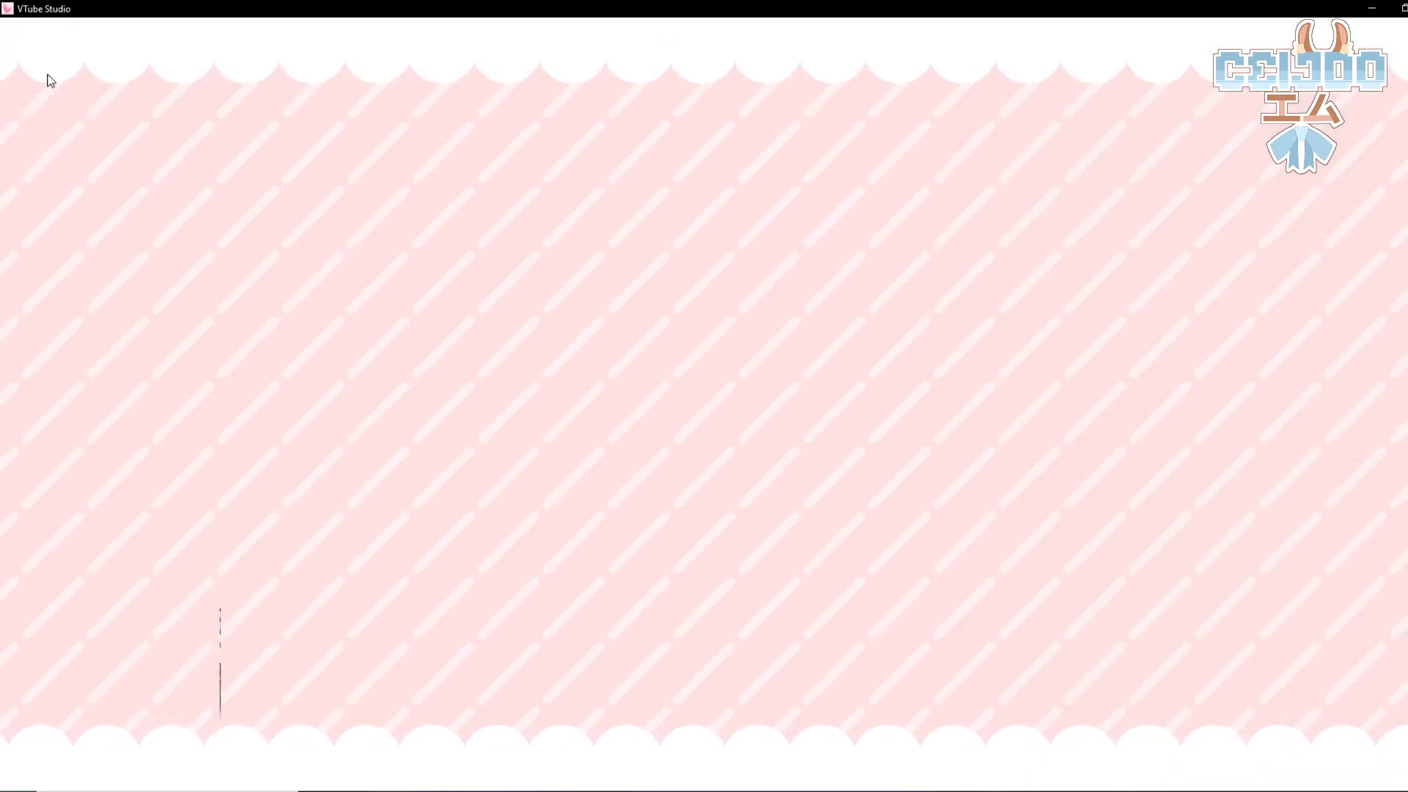
double_click(34, 139)
click(34, 141)
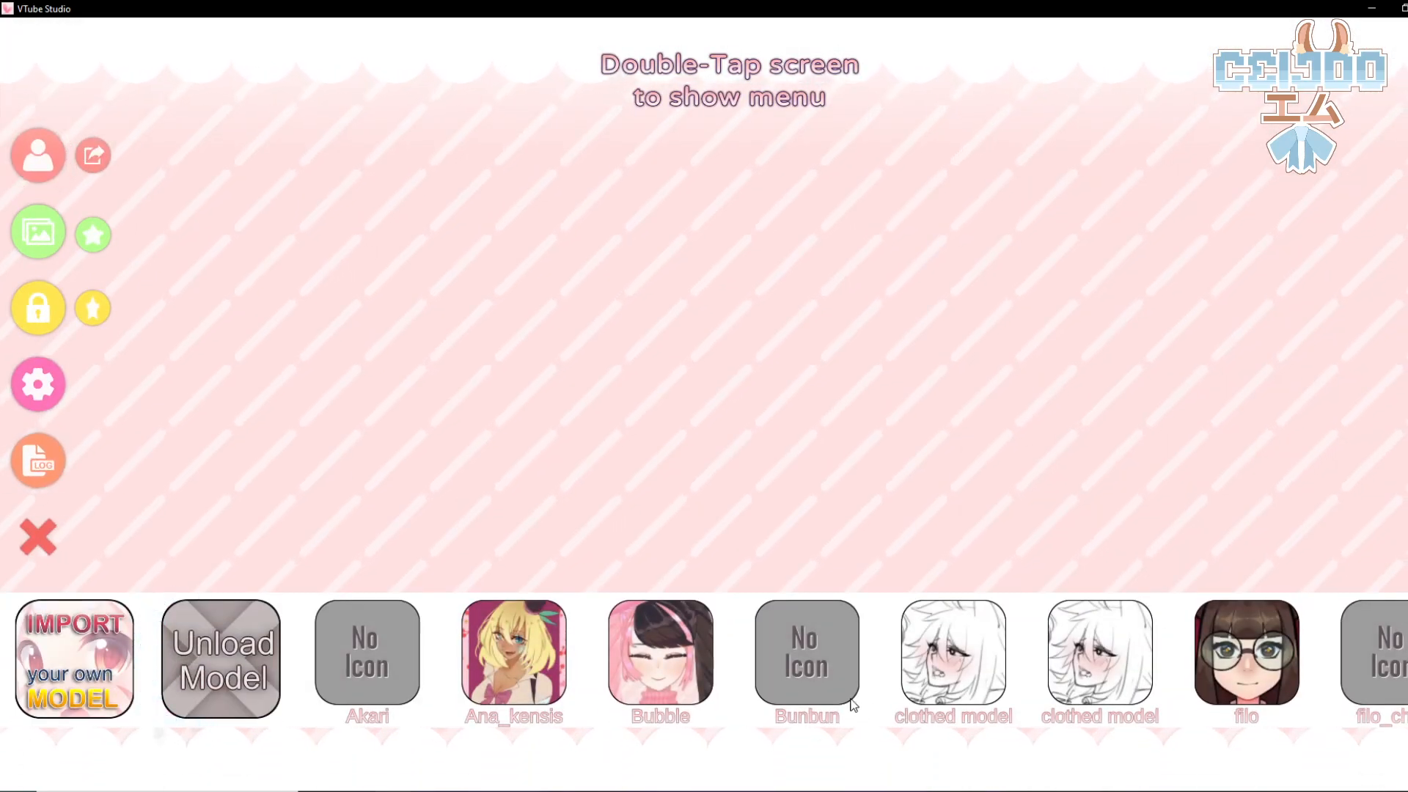
scroll(865, 708, down, 10)
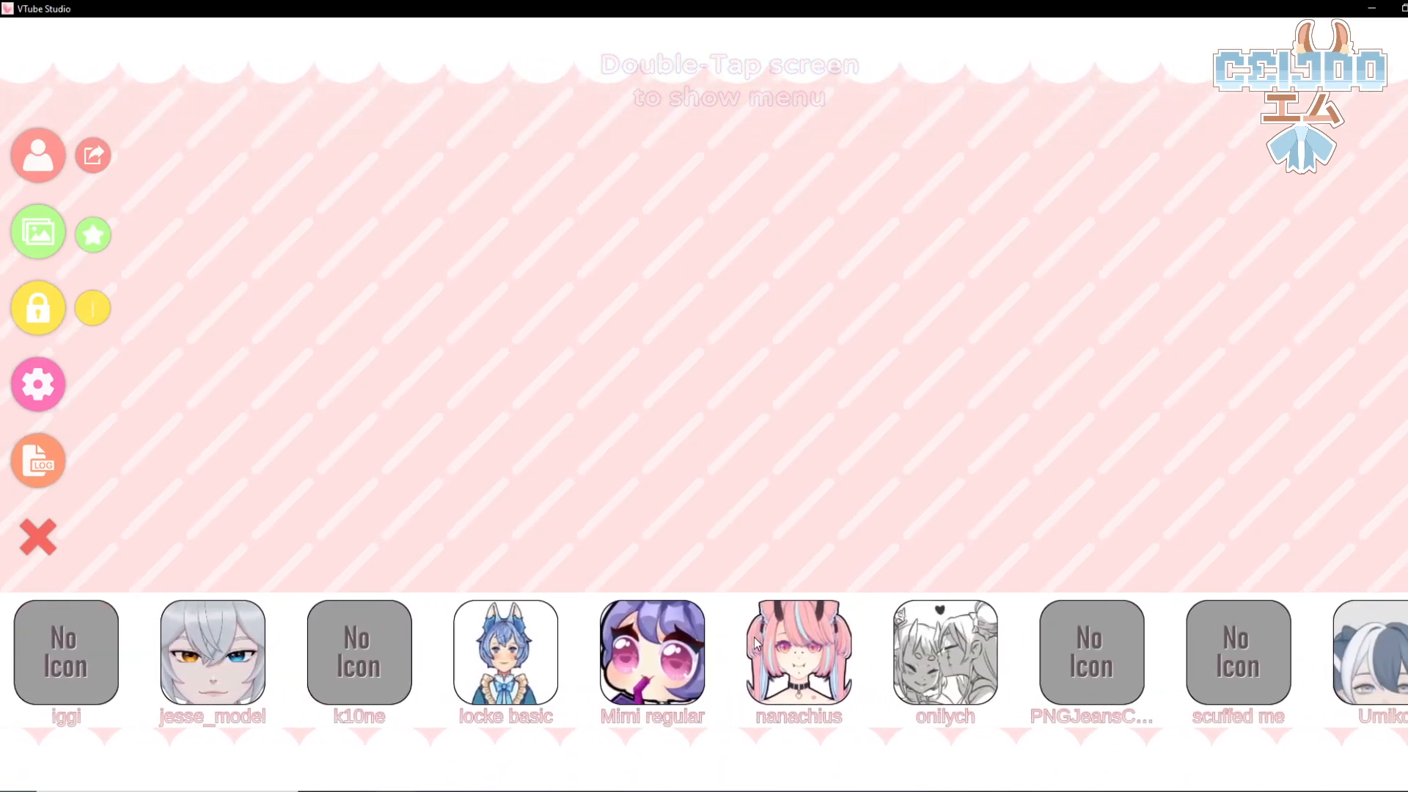
click(758, 643)
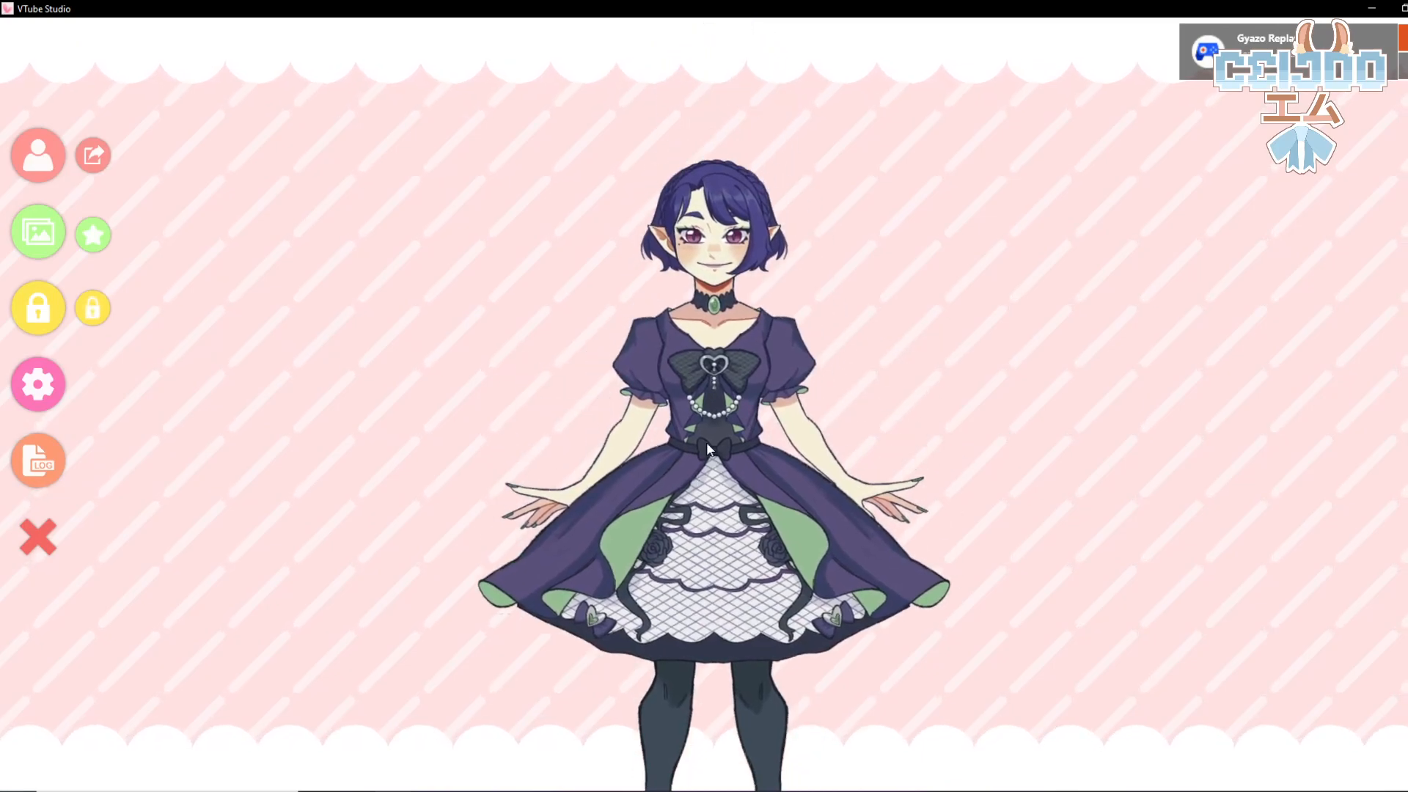
Step: Enable screen button hotkeys in the Mimi regular model's hotkey settings and add a new hotkey
click(38, 384)
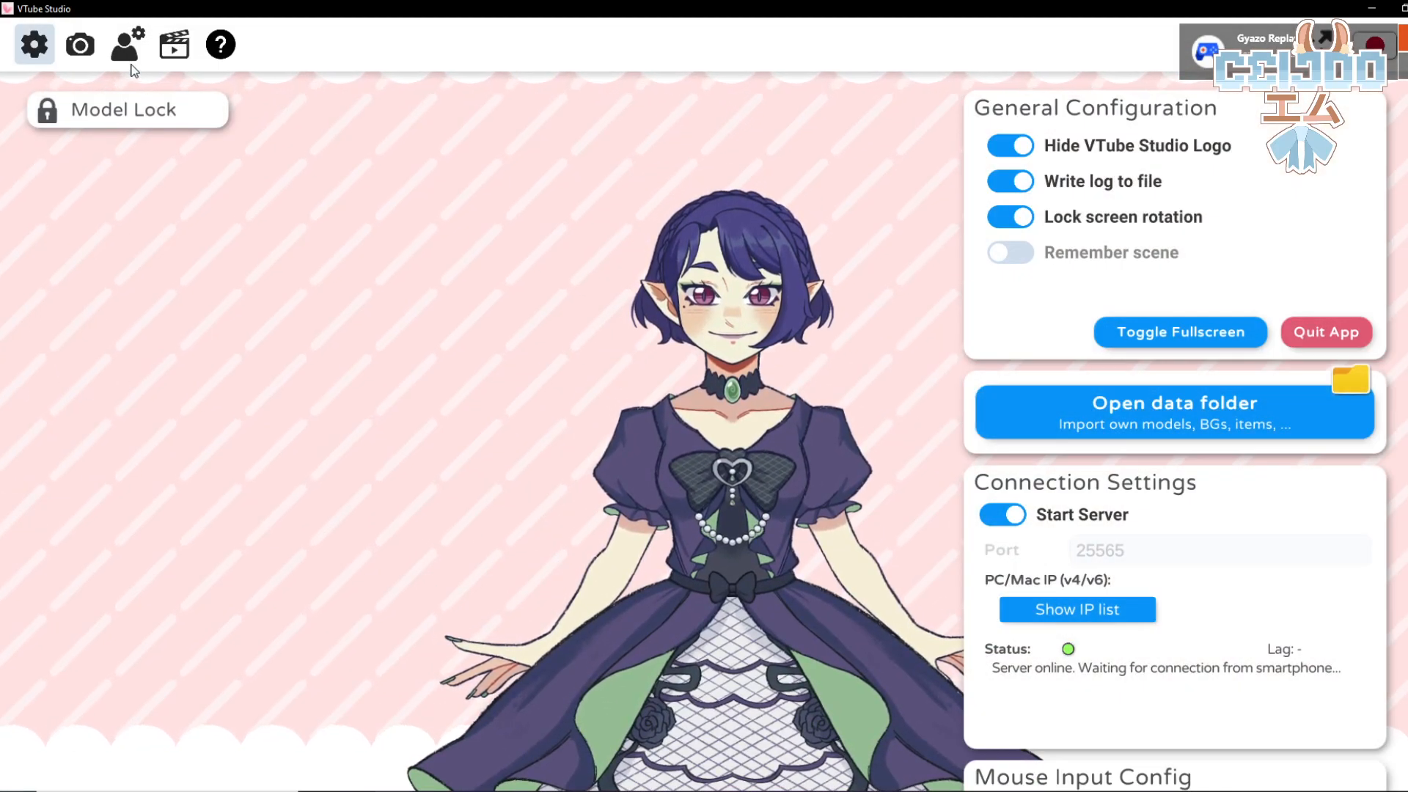
click(127, 50)
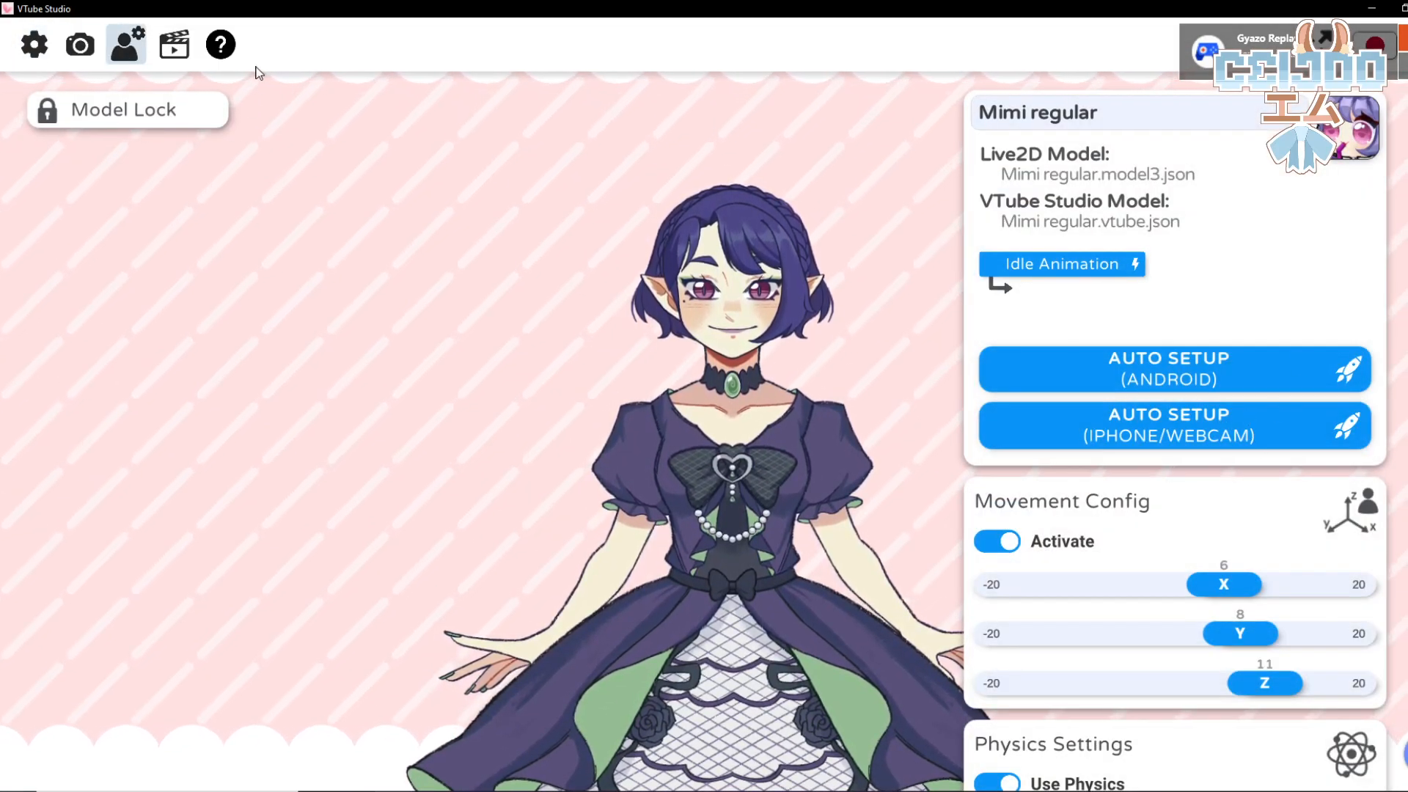
click(173, 45)
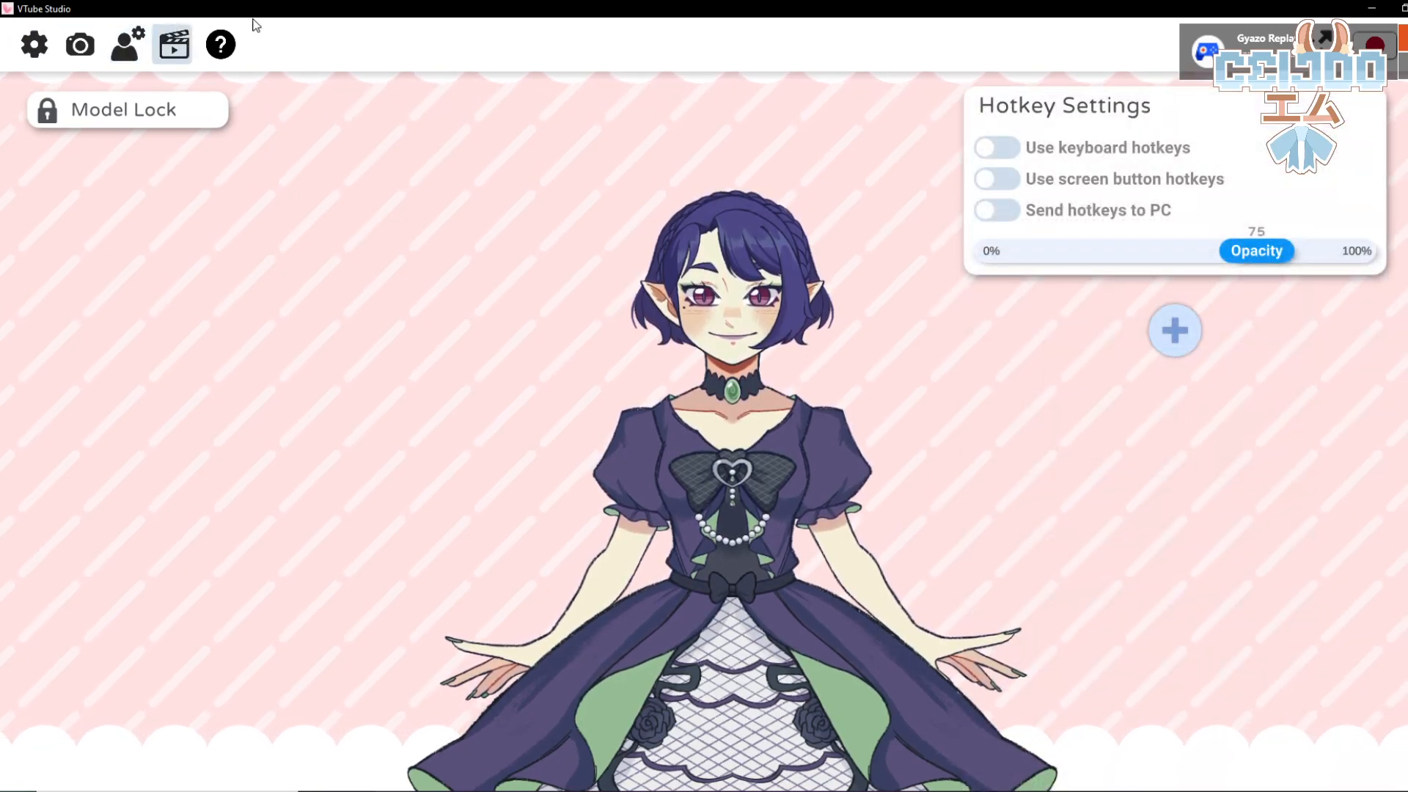
click(1001, 179)
click(1177, 336)
Step: Set the new hotkey's action to Set/Unset Expression (exp3), assign the Angry expression, and review its remaining options
click(1146, 387)
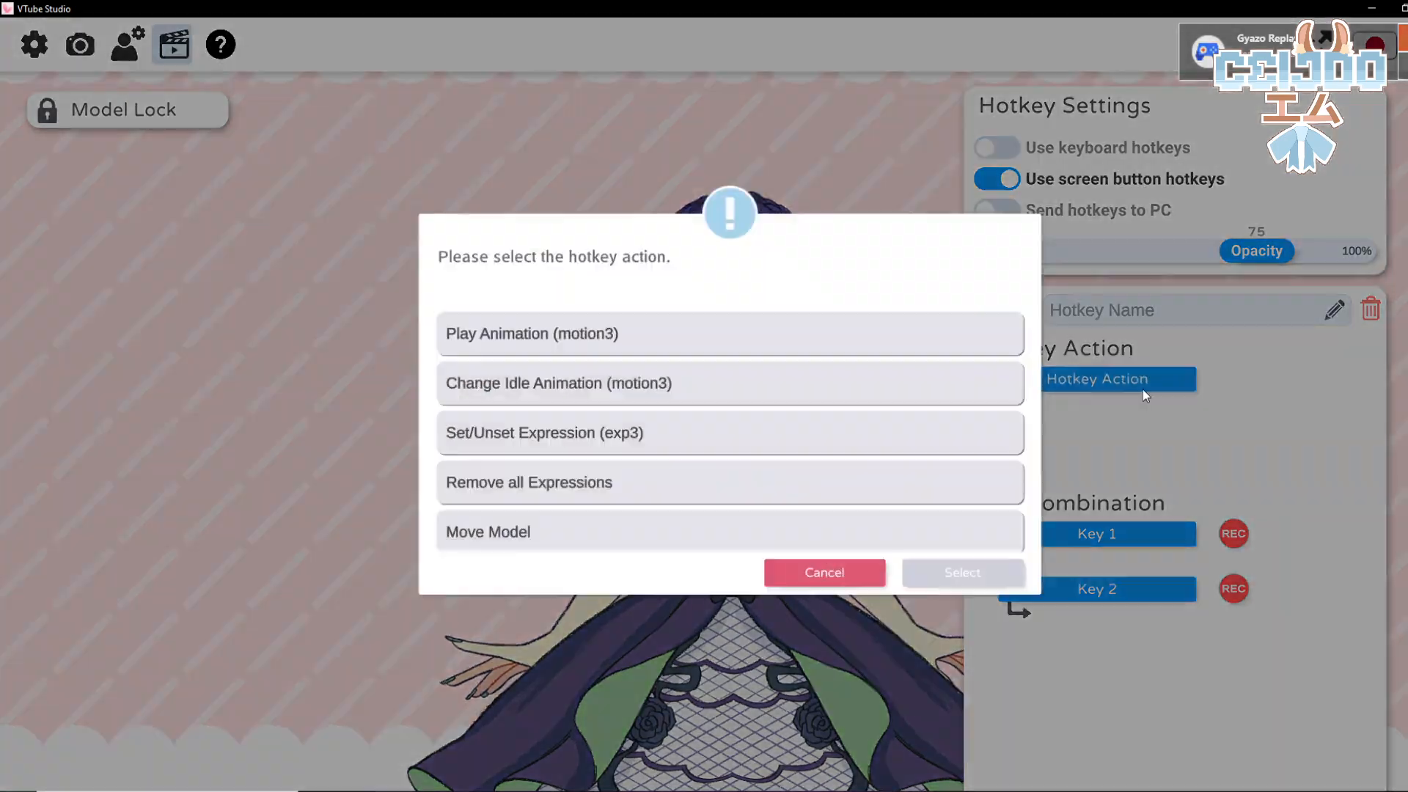
click(654, 434)
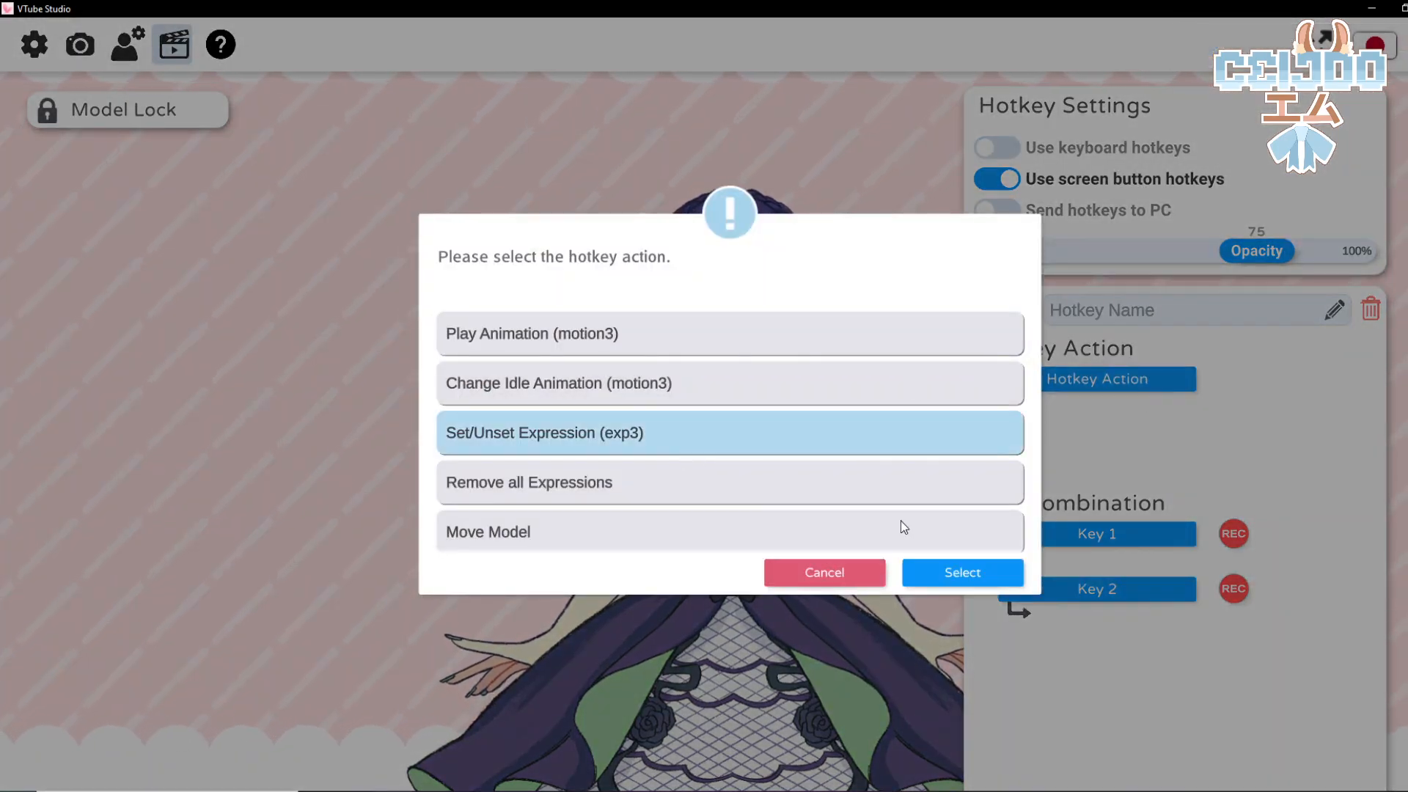
click(959, 572)
click(1142, 436)
click(569, 394)
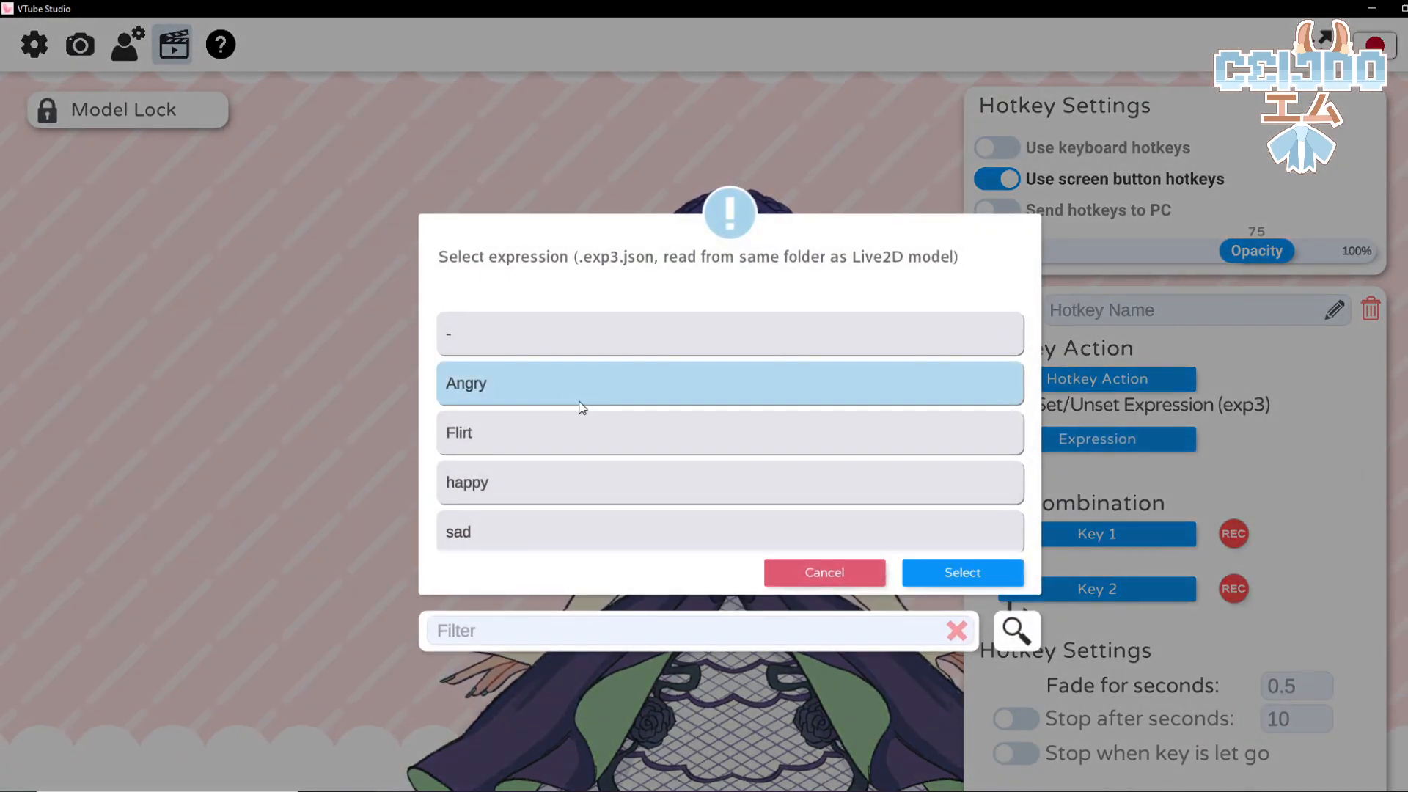
click(962, 572)
scroll(1106, 375, down, 3)
scroll(1274, 182, down, 2)
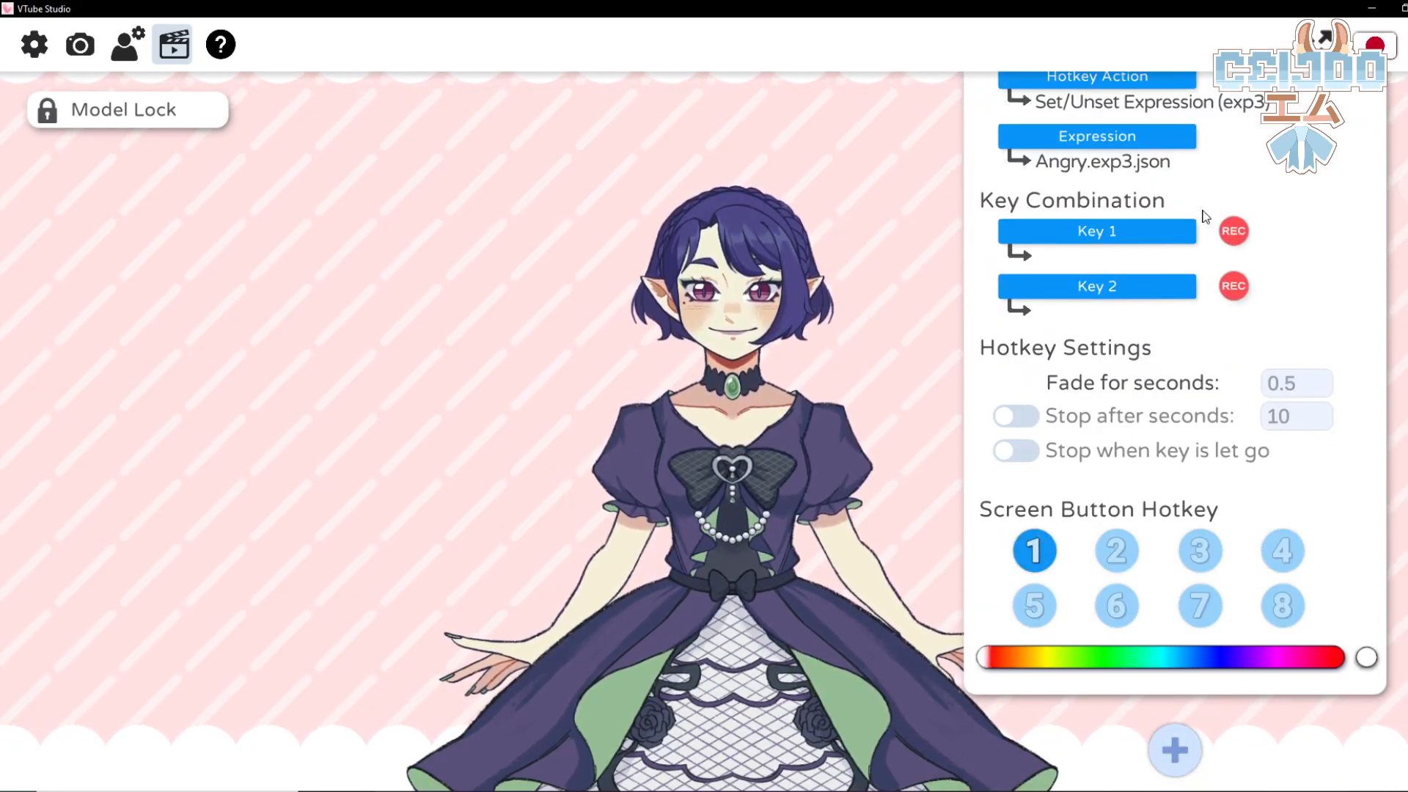
scroll(1174, 213, up, 5)
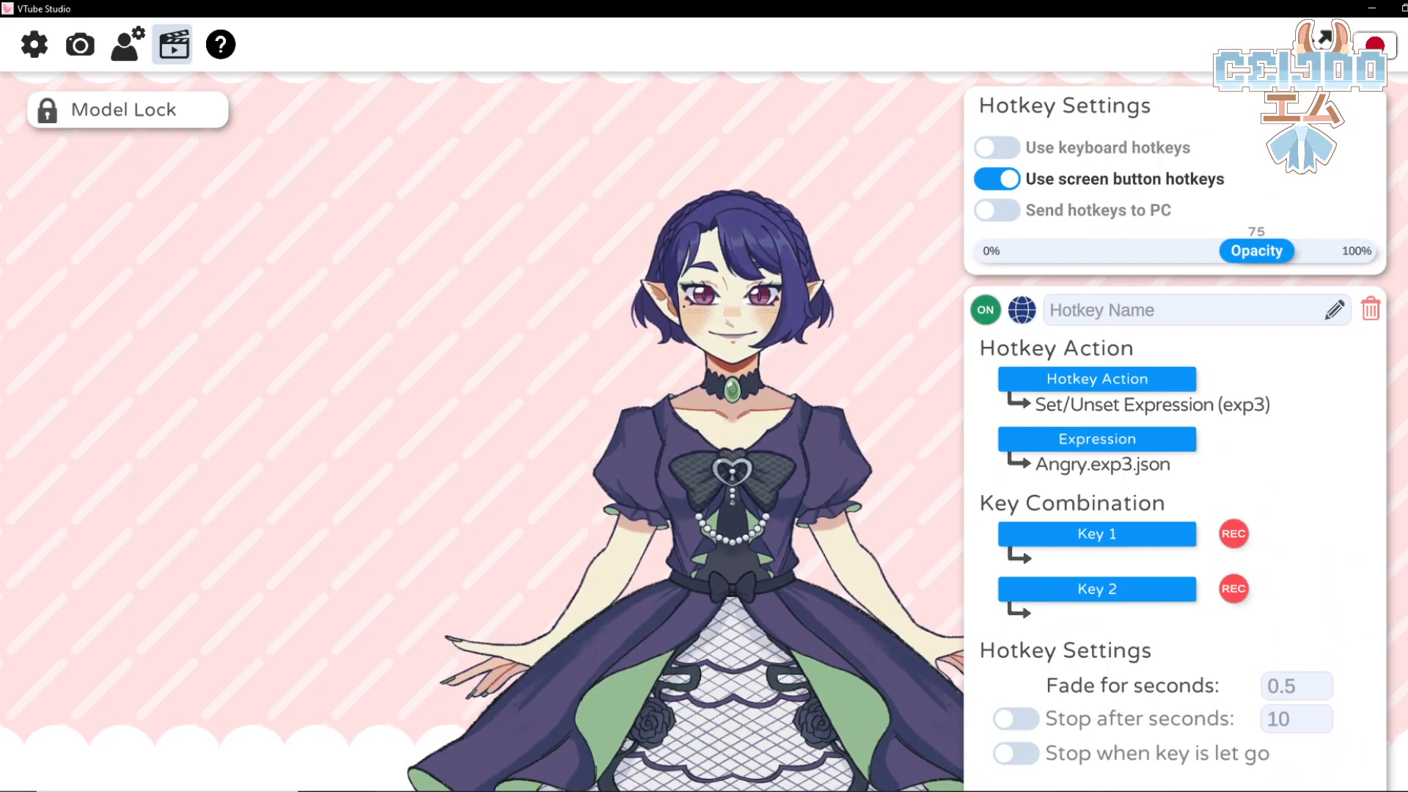